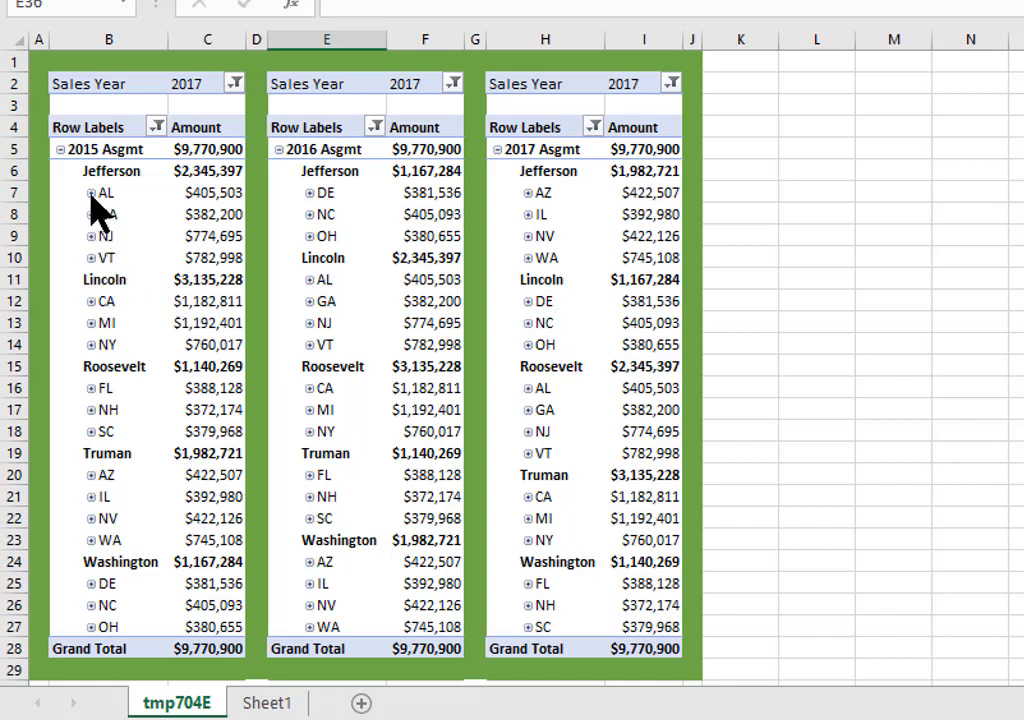
- Expand NJ under Jefferson in the 2015 Asgmt PivotTable to view its individual stores
click(93, 199)
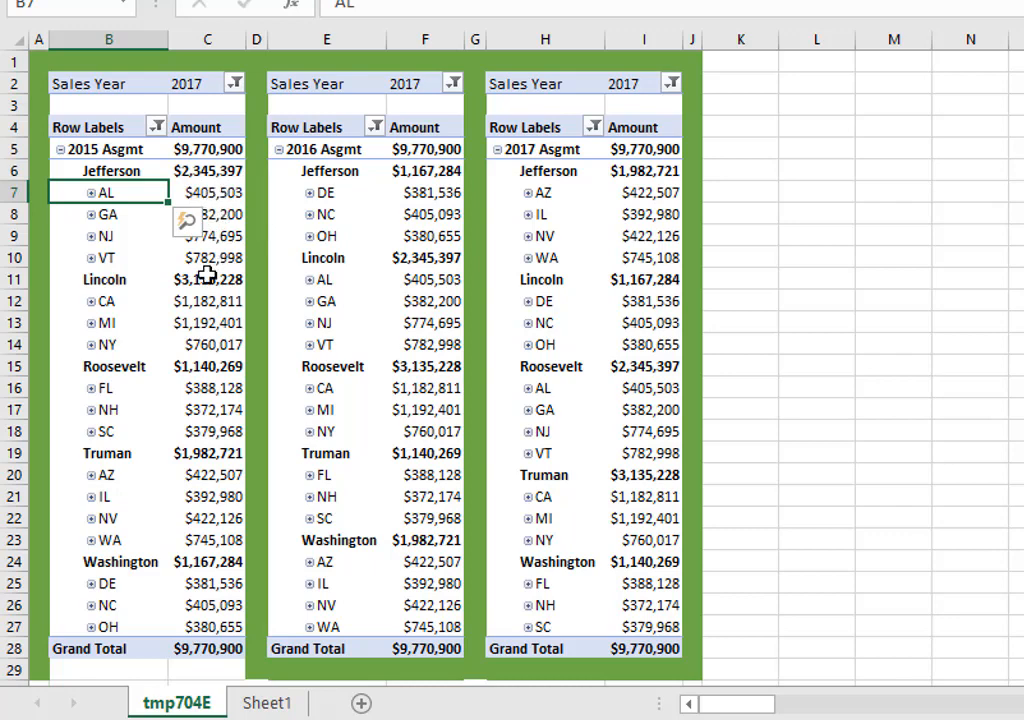
click(88, 240)
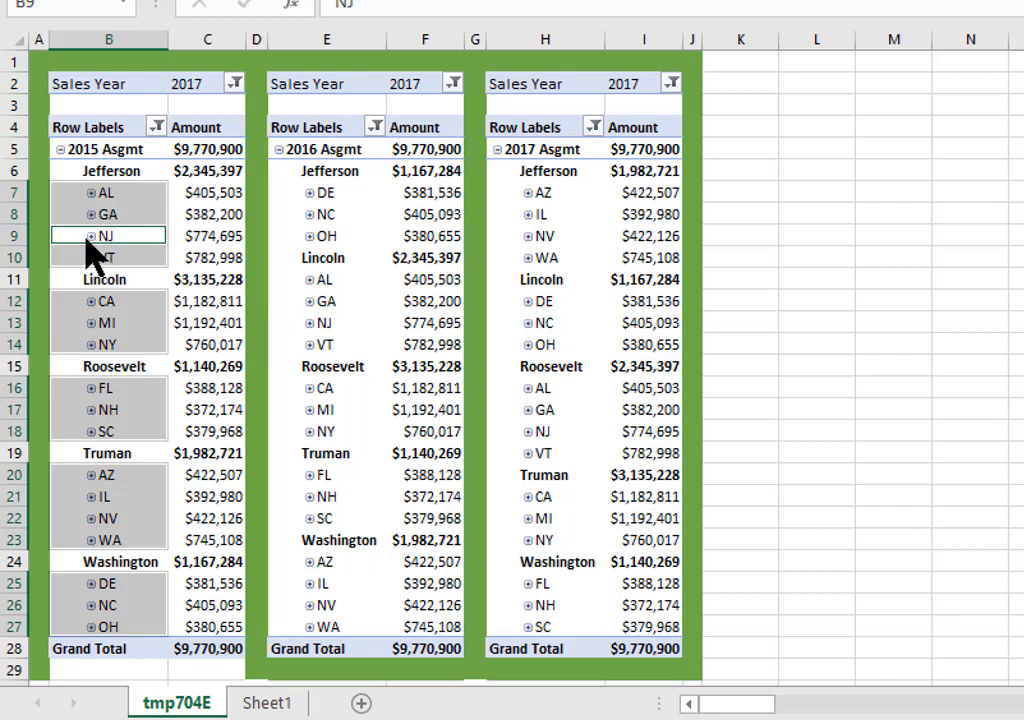
click(90, 237)
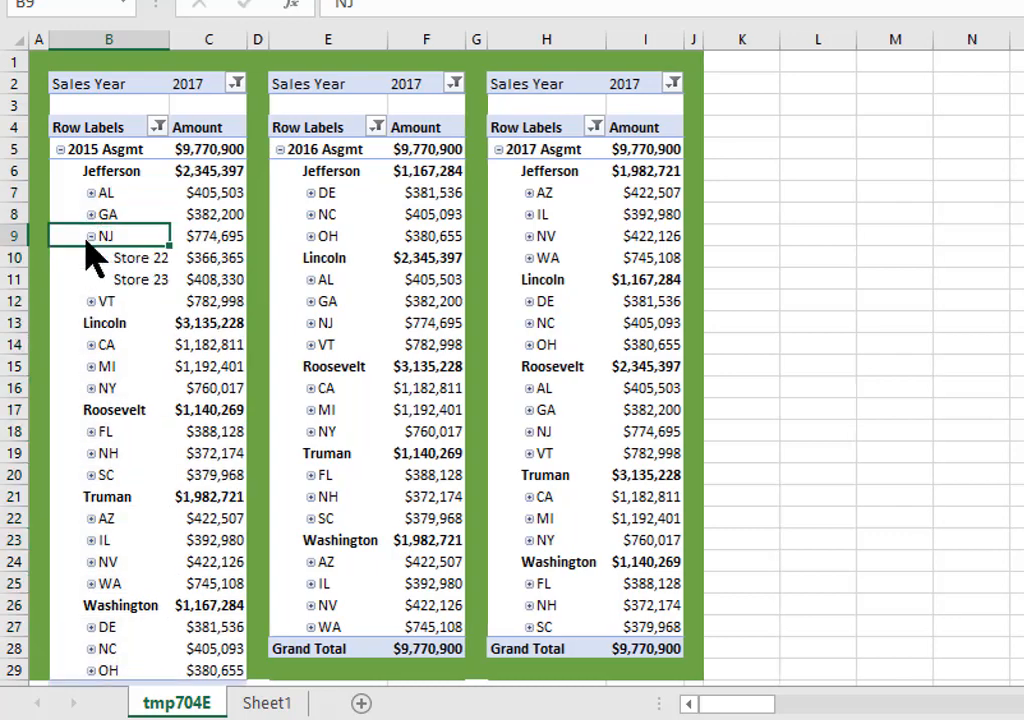
click(232, 301)
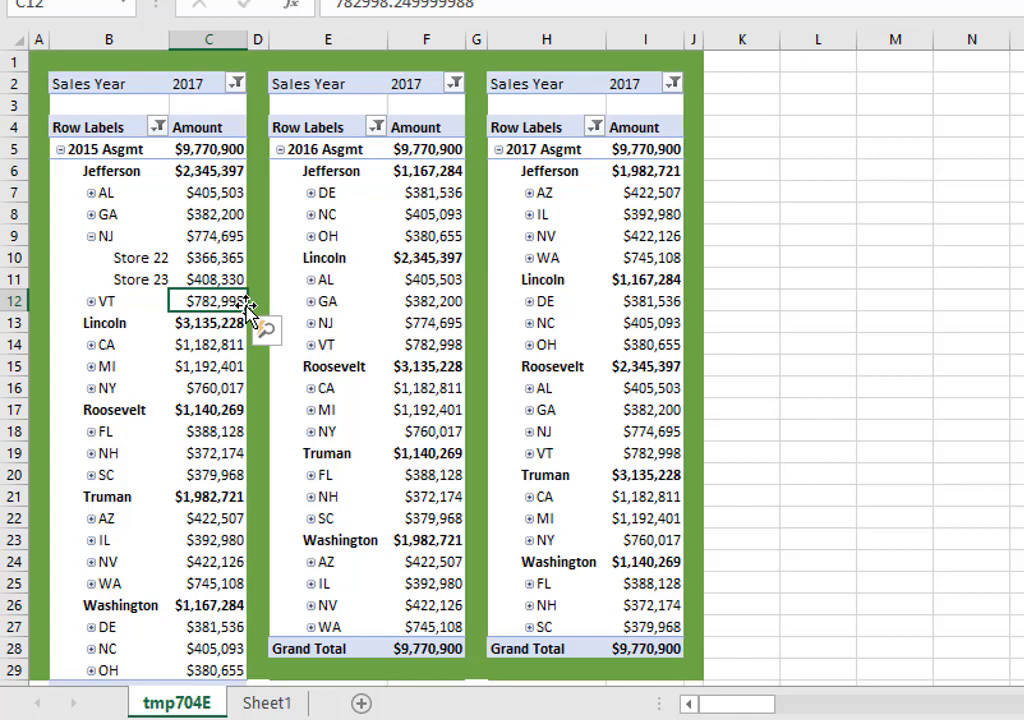
- Filter the 2015 Asgmt PivotTable to Sales Year 2015
mouse_move(213, 297)
click(236, 84)
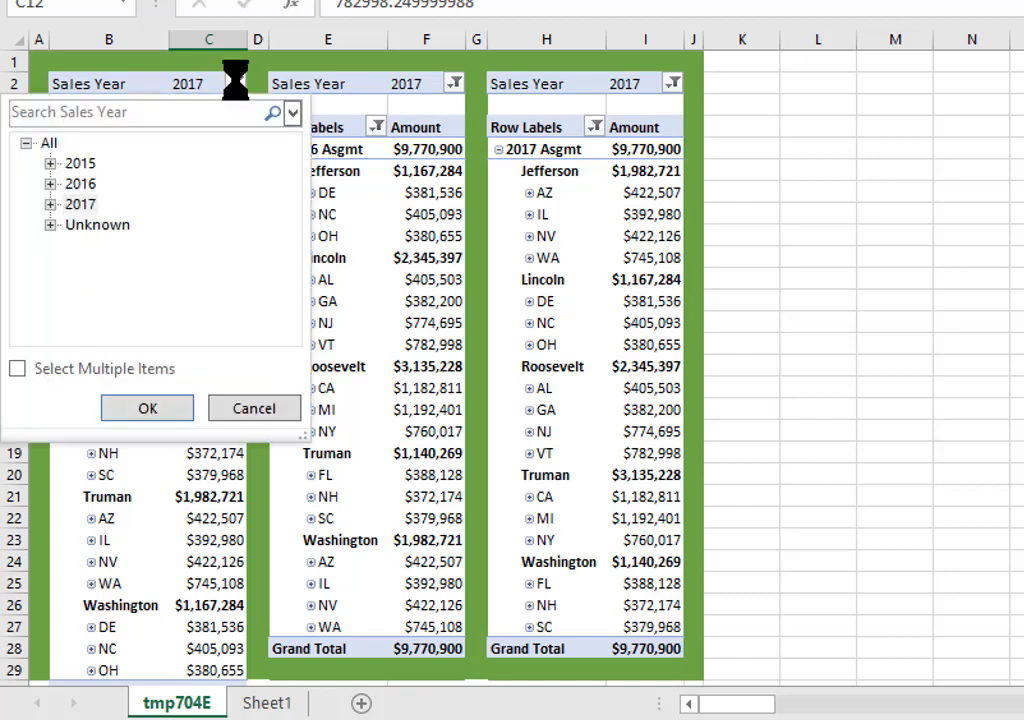
click(68, 163)
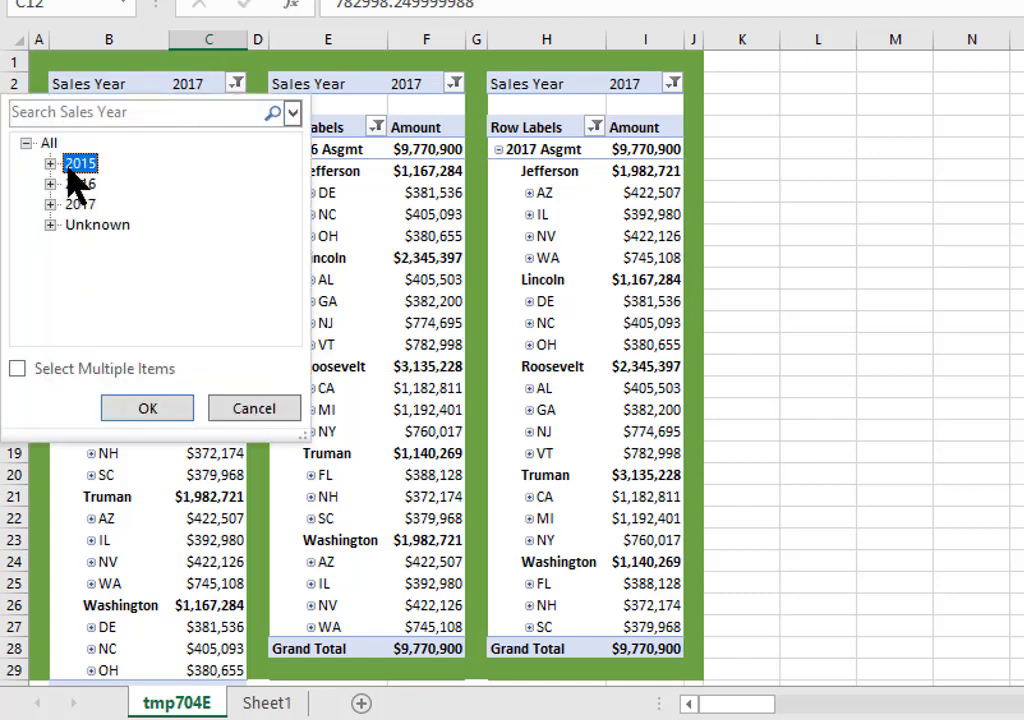
click(158, 407)
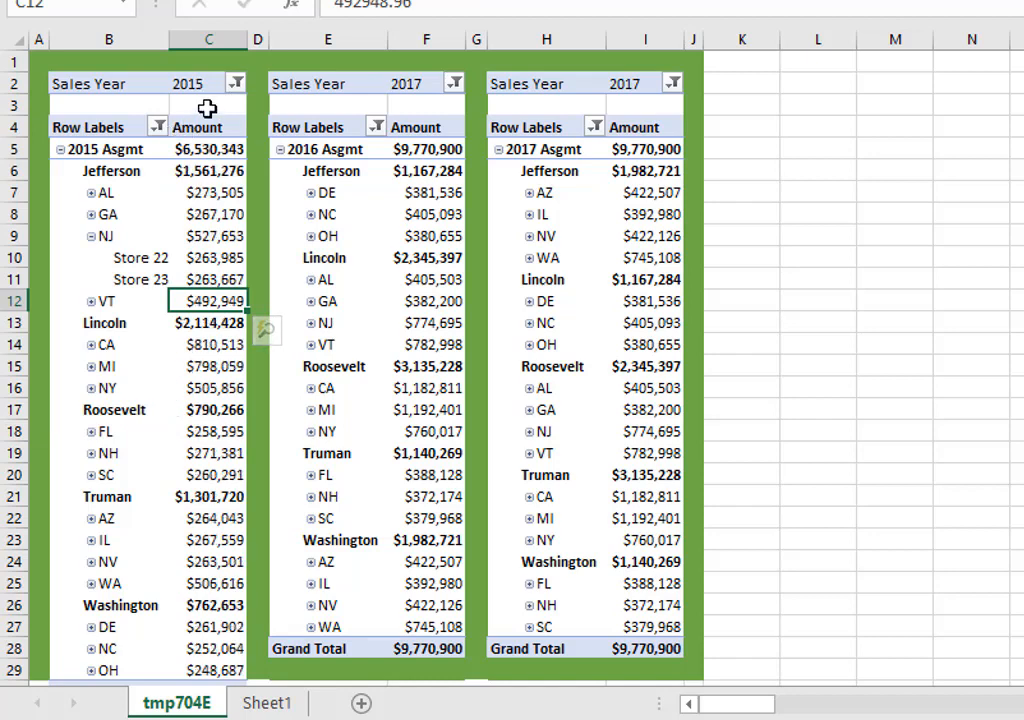
- Filter the 2016 Asgmt PivotTable to Sales Year 2016, leaving the 2017 Asgmt PivotTable's year filter as it is
click(455, 84)
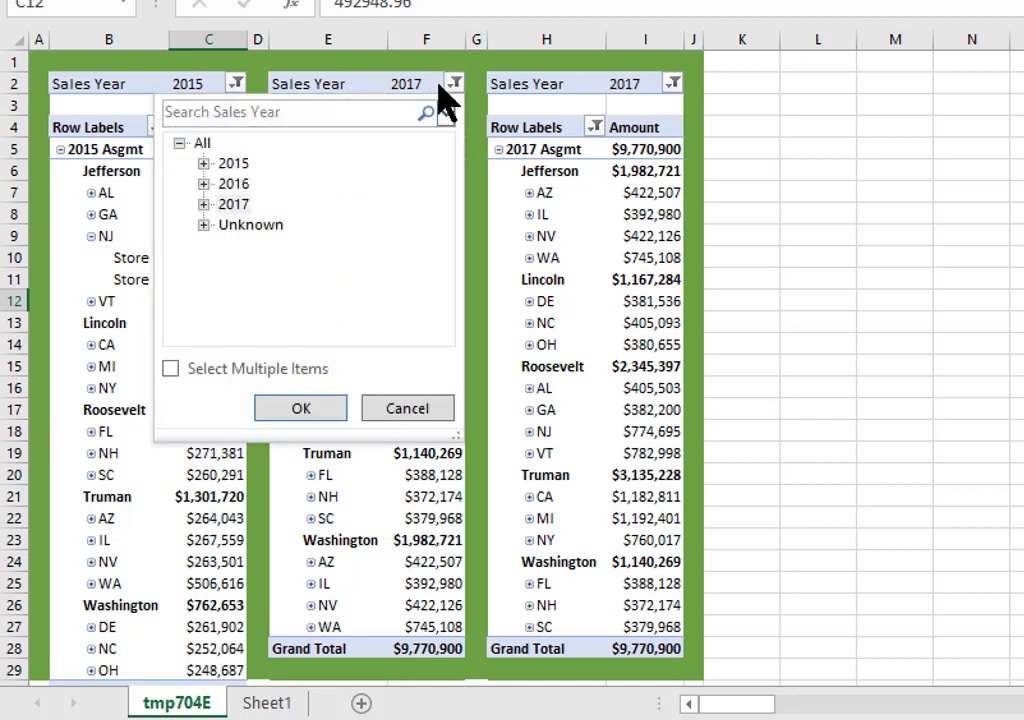
click(234, 165)
click(233, 184)
click(305, 409)
click(673, 84)
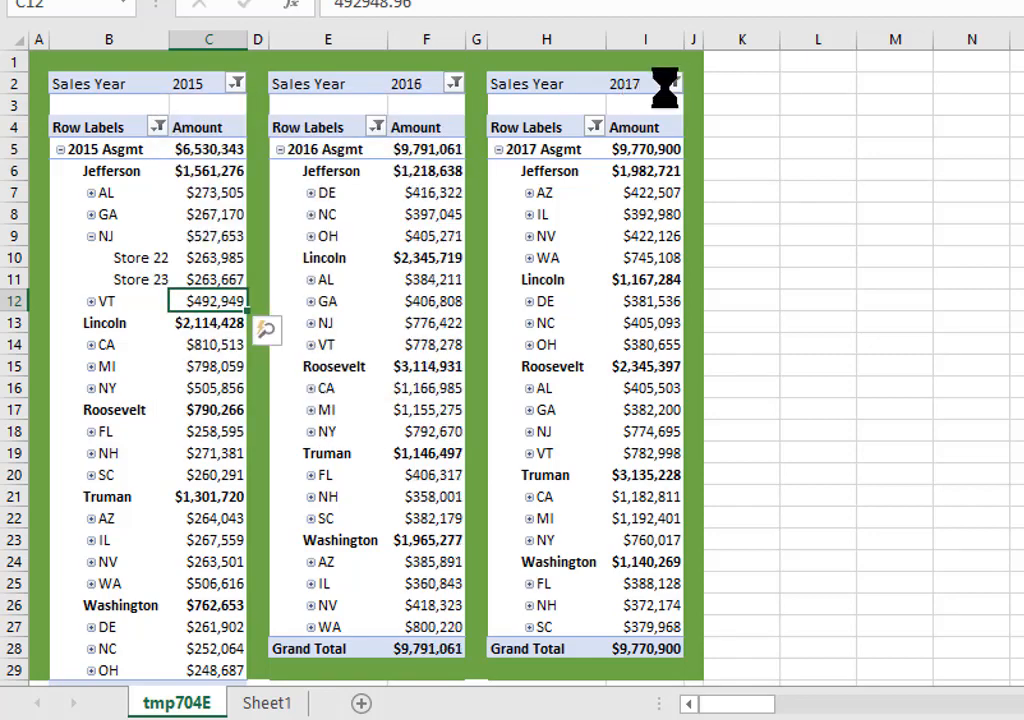
key(Escape)
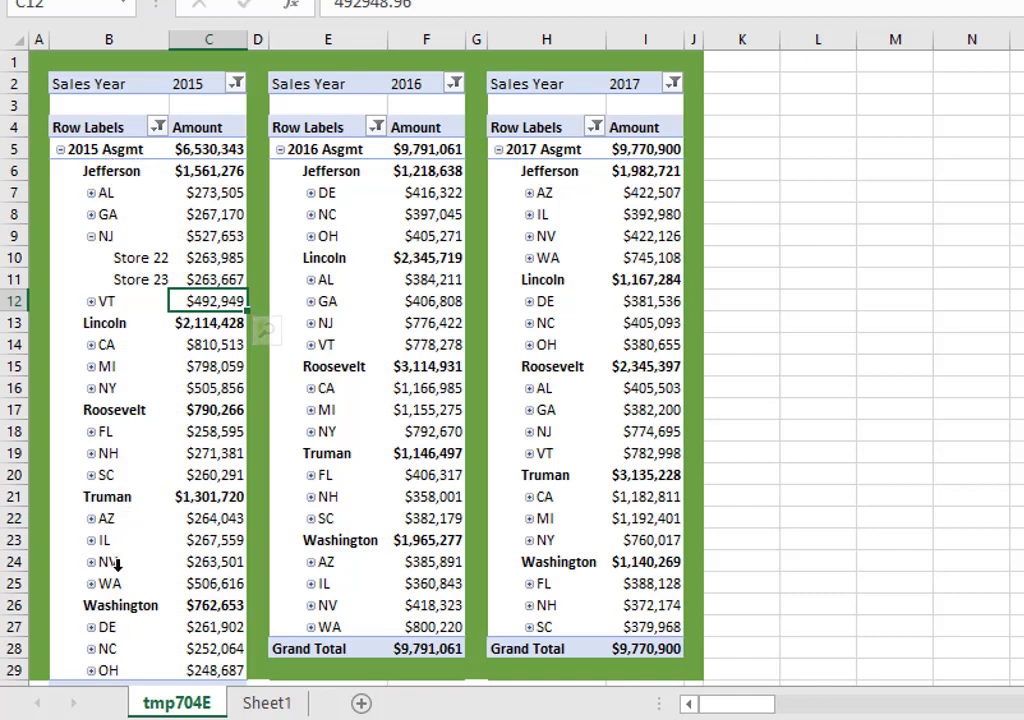
- Collapse NJ in the 2015 Asgmt PivotTable and examine the Row Labels filter of the 2016 Asgmt PivotTable without changing it
click(91, 237)
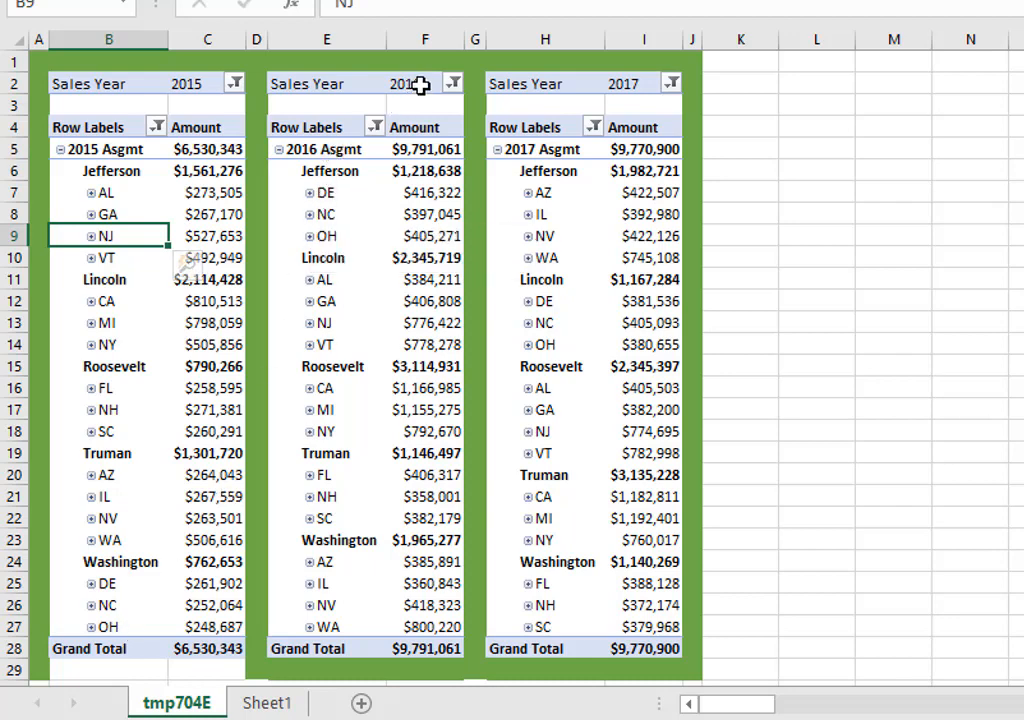
click(336, 153)
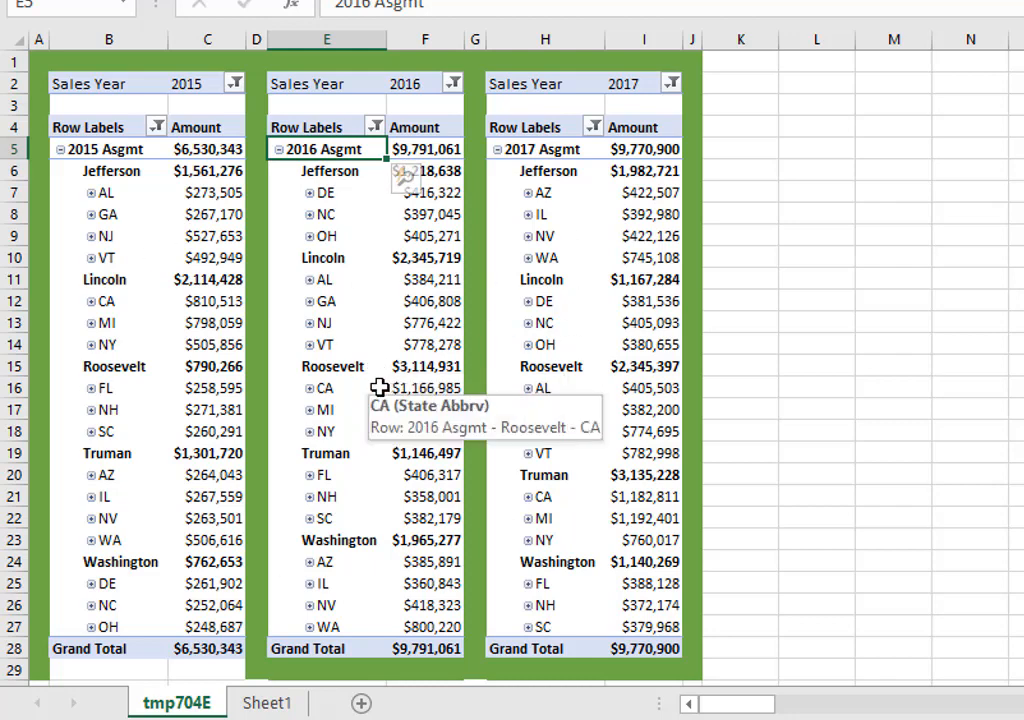
click(455, 84)
click(455, 85)
click(375, 127)
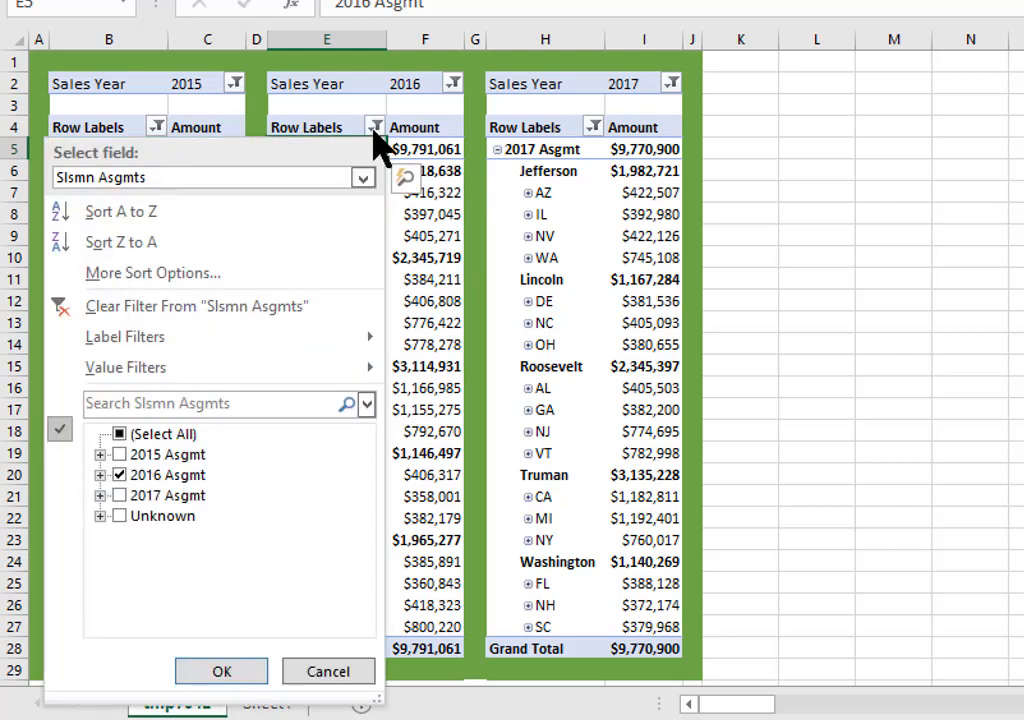
click(353, 671)
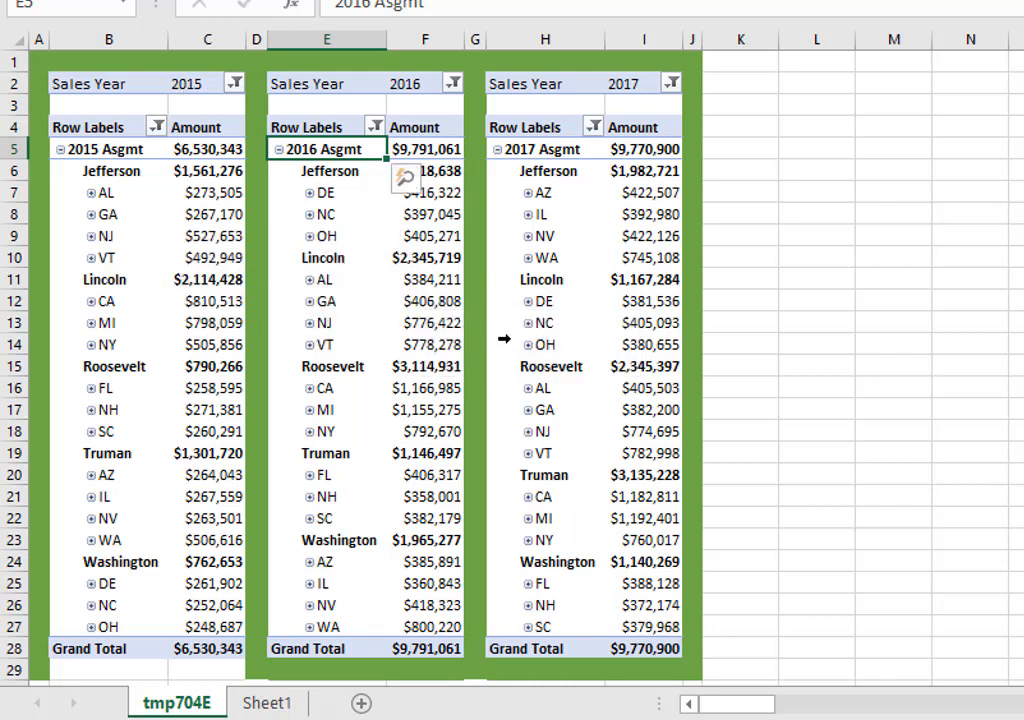
- Switch to Visual Studio and open the recent solution SalesMgr_POC_ManytoMany
mouse_move(563, 347)
mouse_move(219, 377)
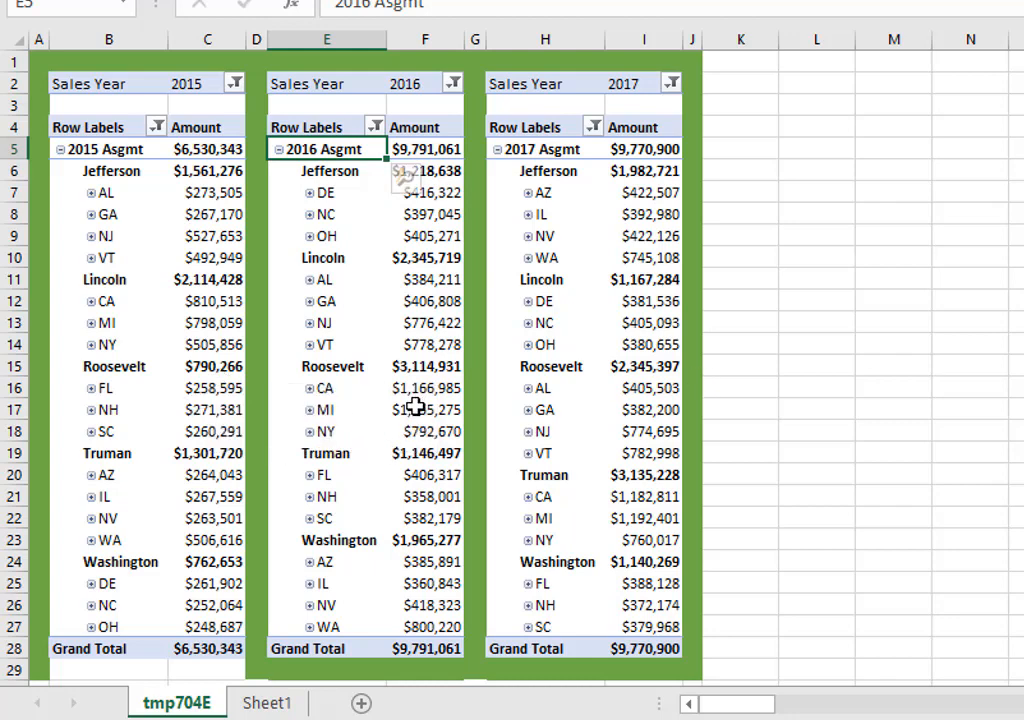
mouse_move(413, 408)
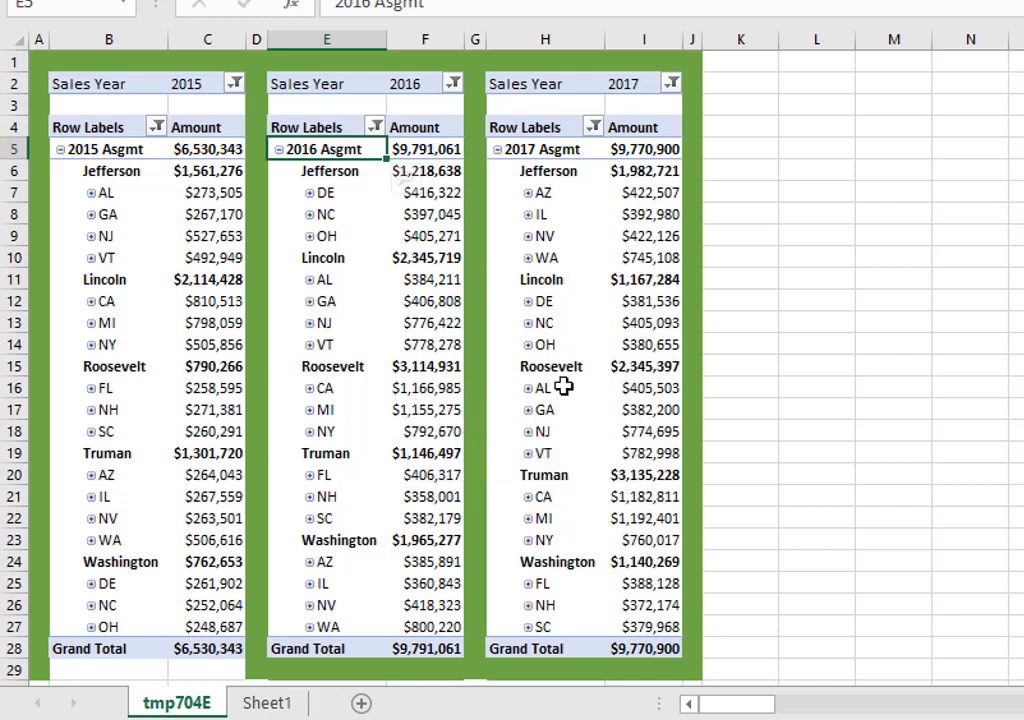
mouse_move(305, 501)
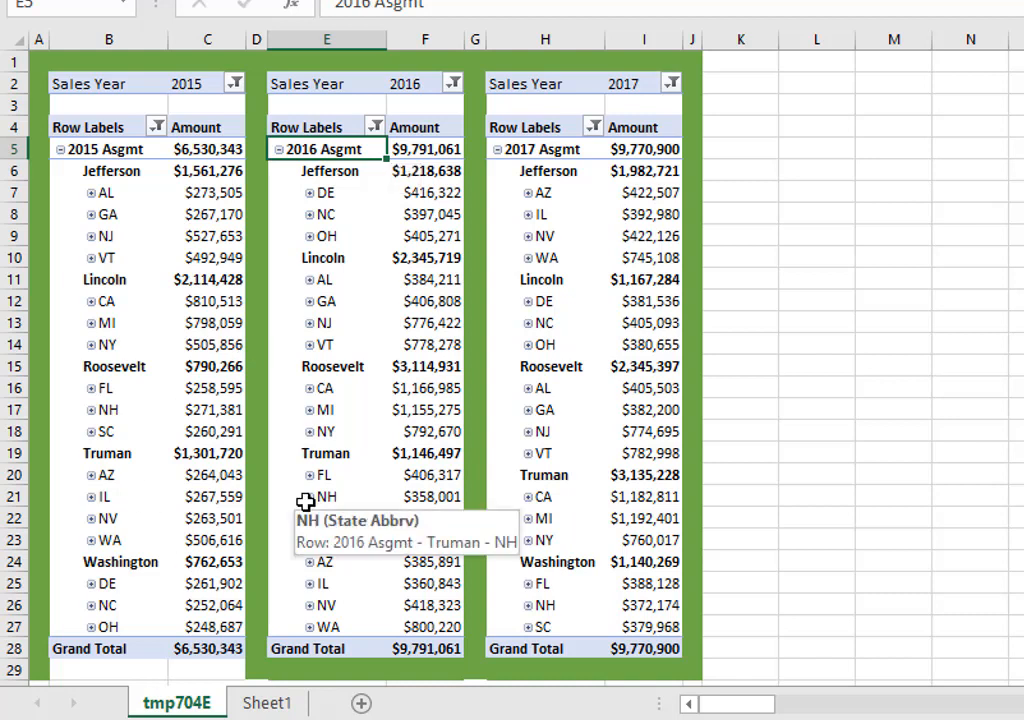
mouse_move(398, 700)
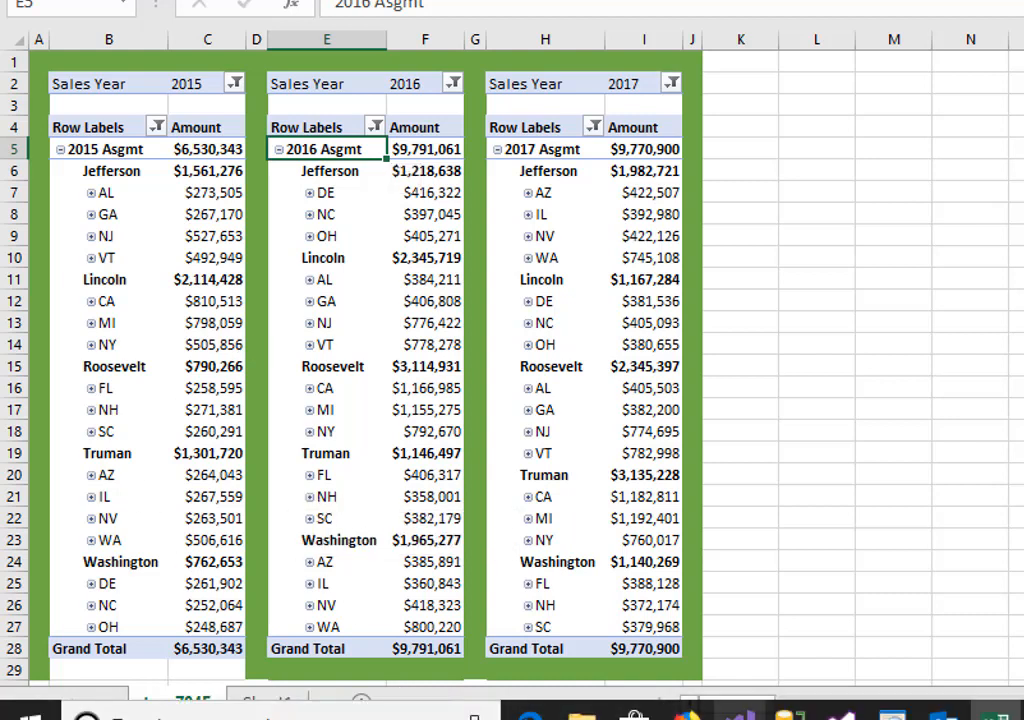
click(740, 712)
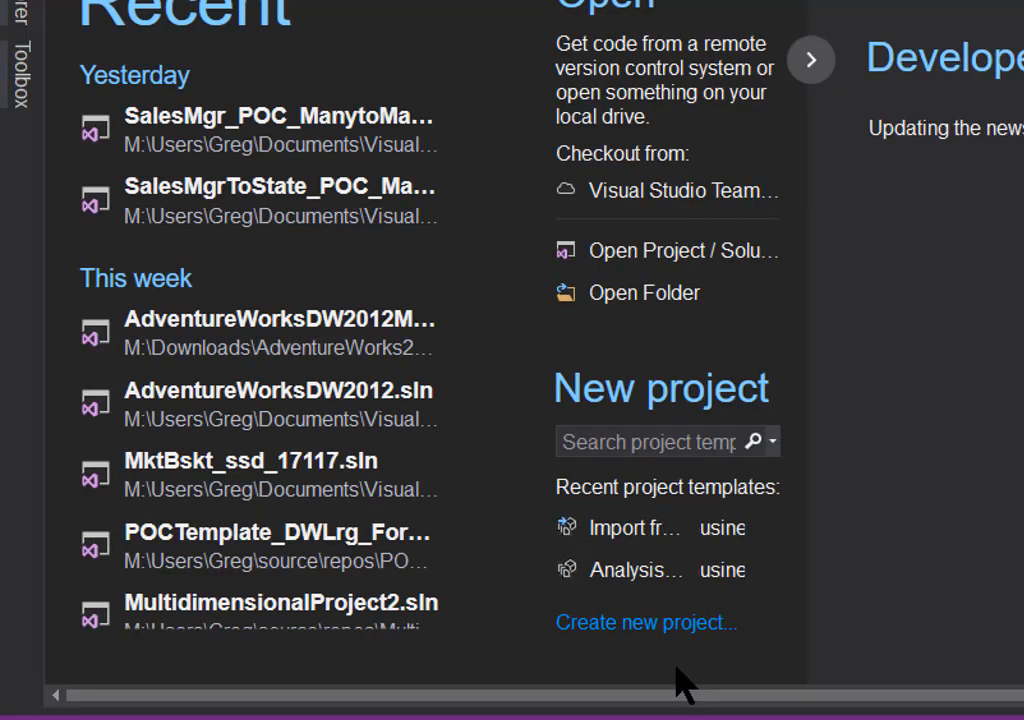
click(290, 135)
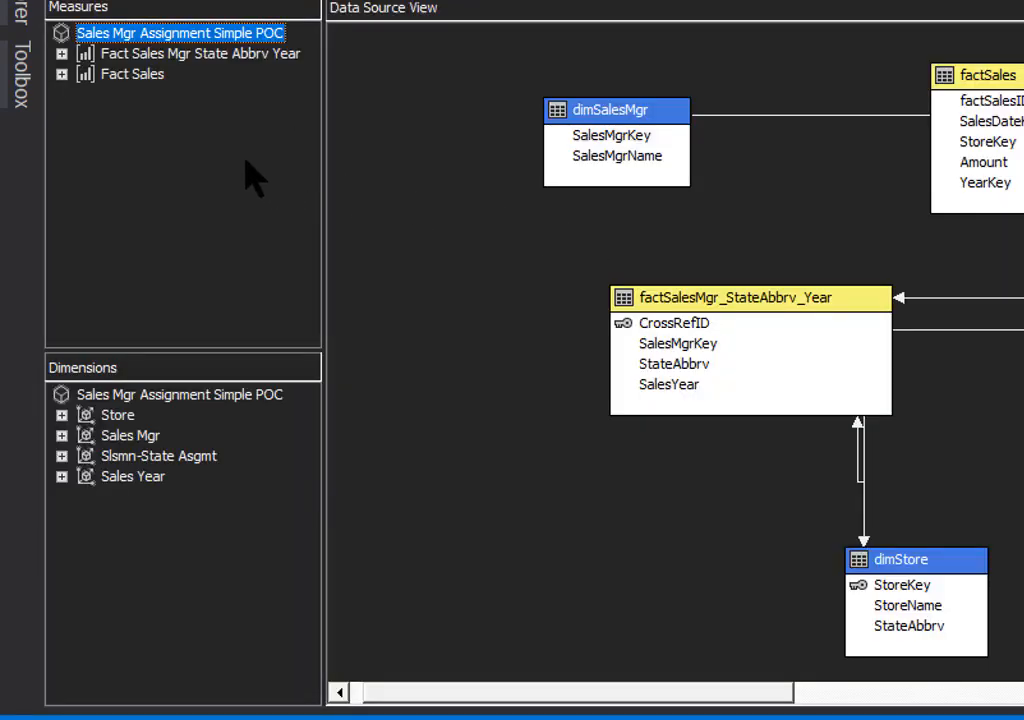
click(405, 213)
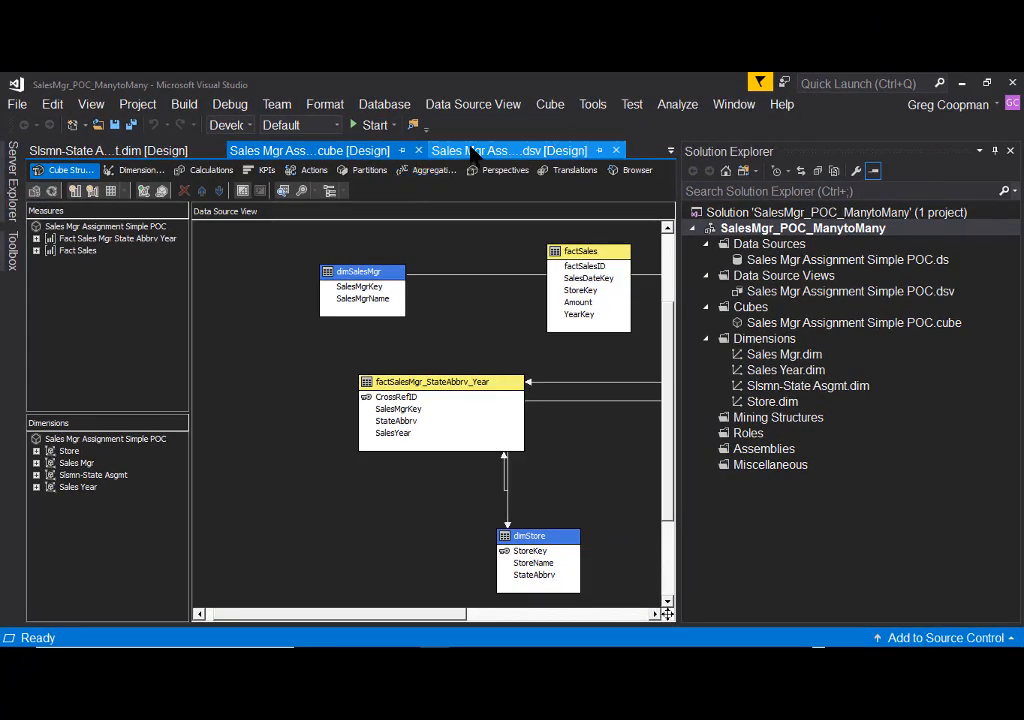
- Bring up the Sales Mgr Assignment Simple POC data source view and explore the data in the dimSalesMgr table
click(590, 57)
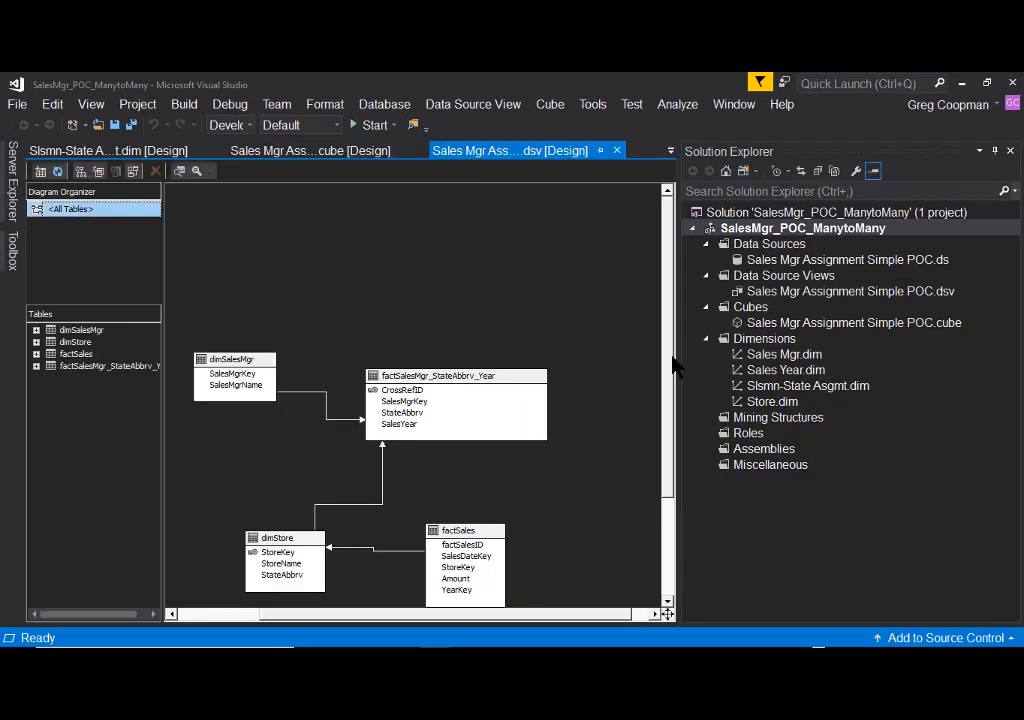
drag(665, 372, 670, 439)
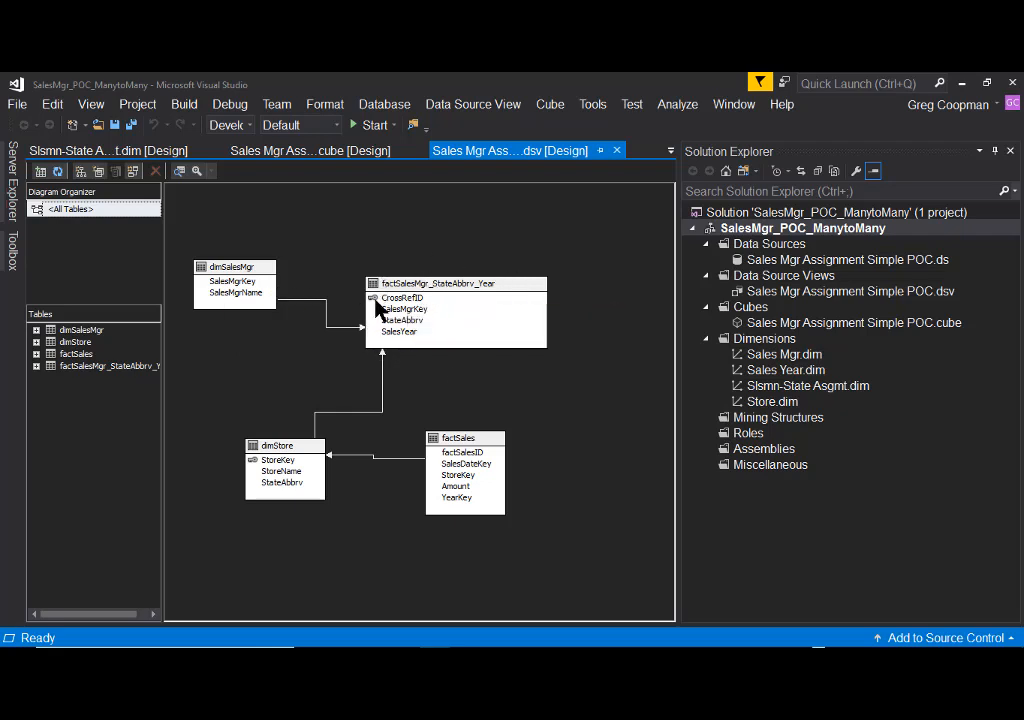
right_click(237, 266)
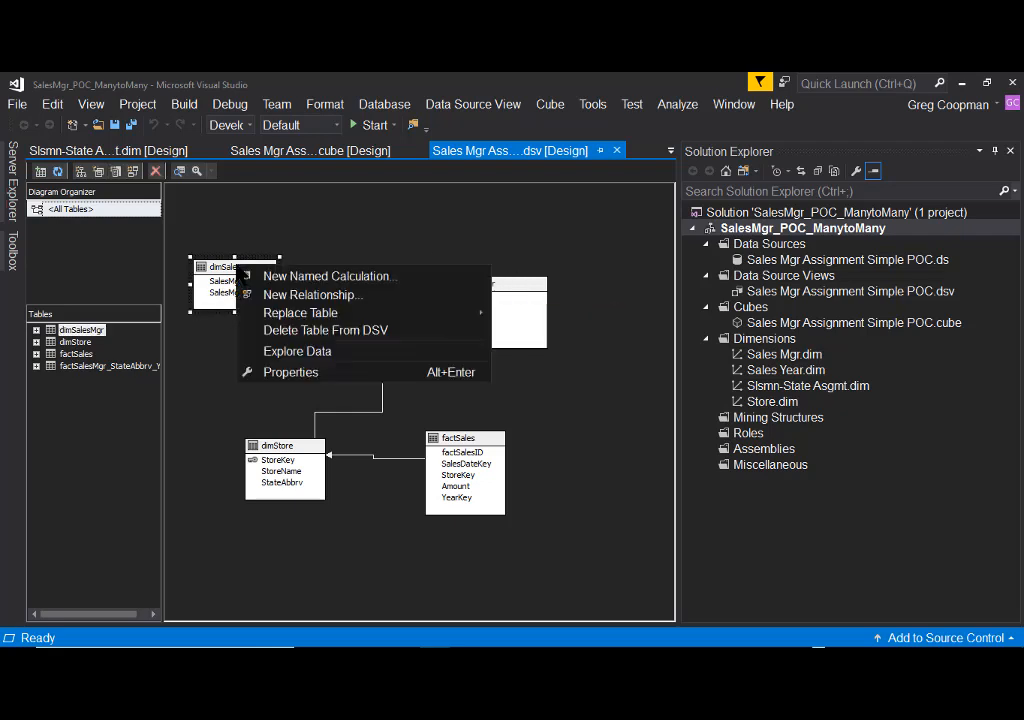
mouse_move(266, 313)
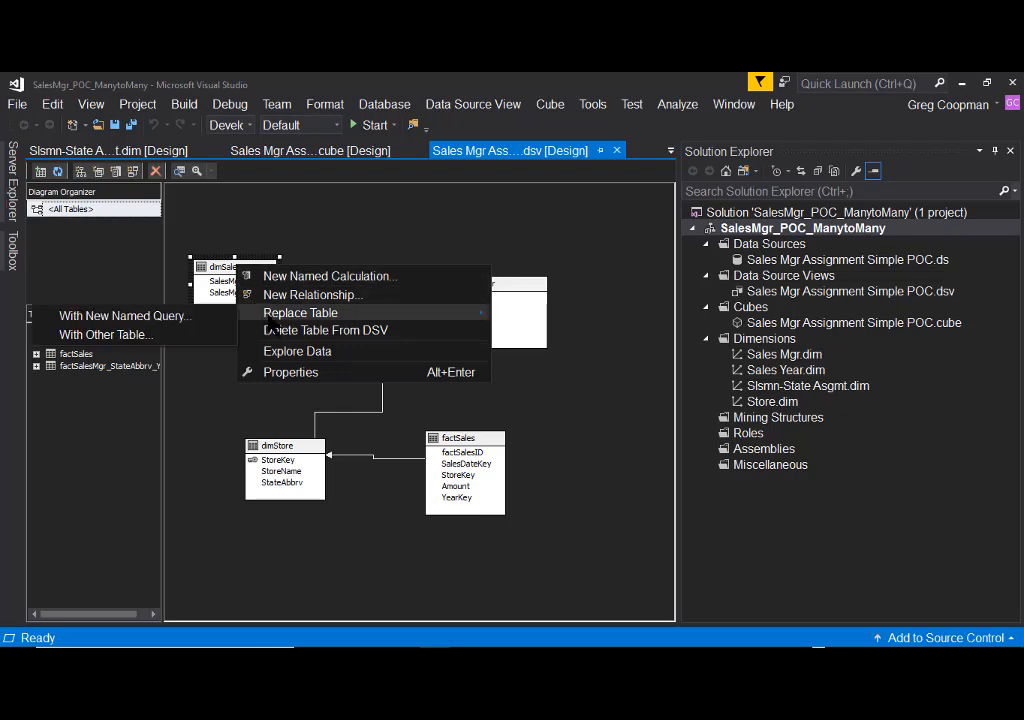
click(290, 351)
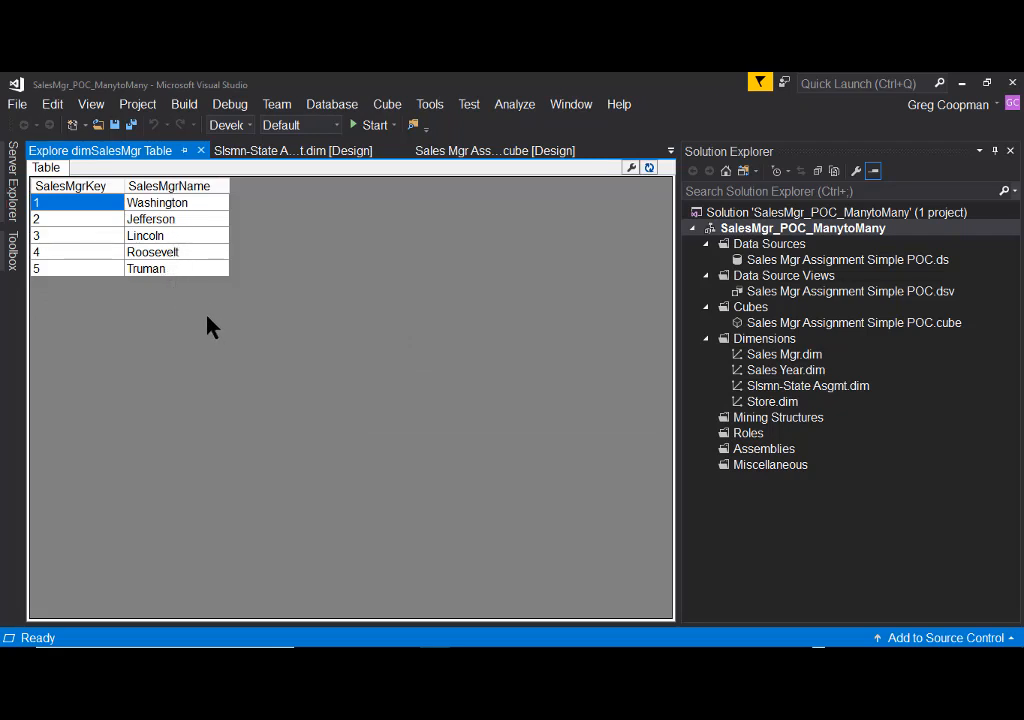
click(201, 150)
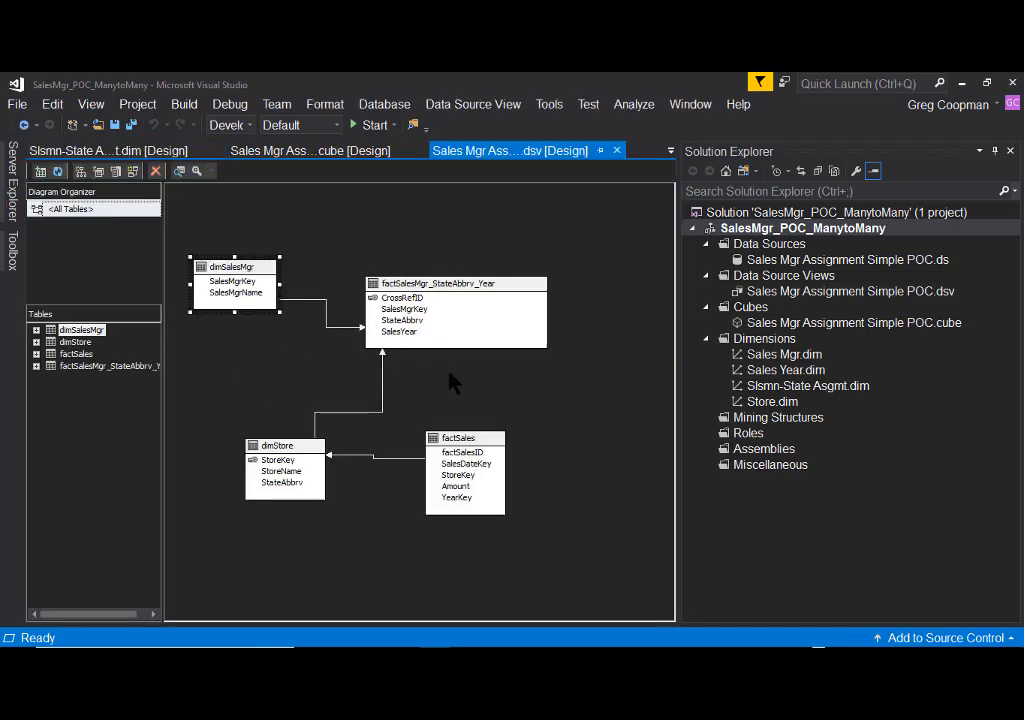
- Explore the data in the dimStore table, then return to the data source view diagram
click(290, 453)
right_click(290, 453)
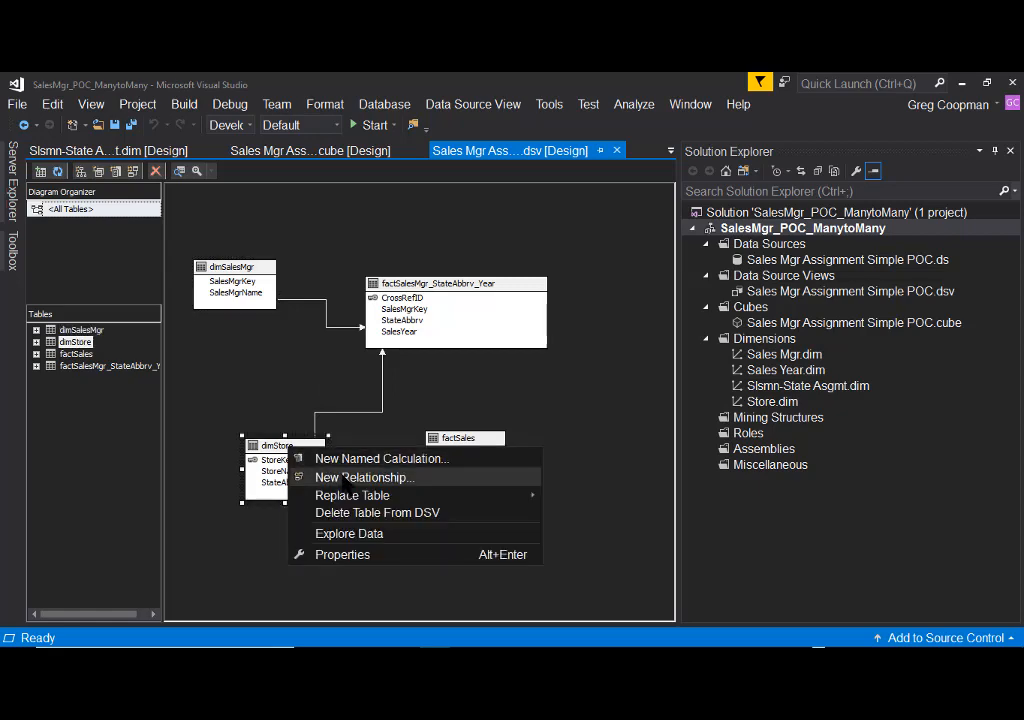
click(300, 533)
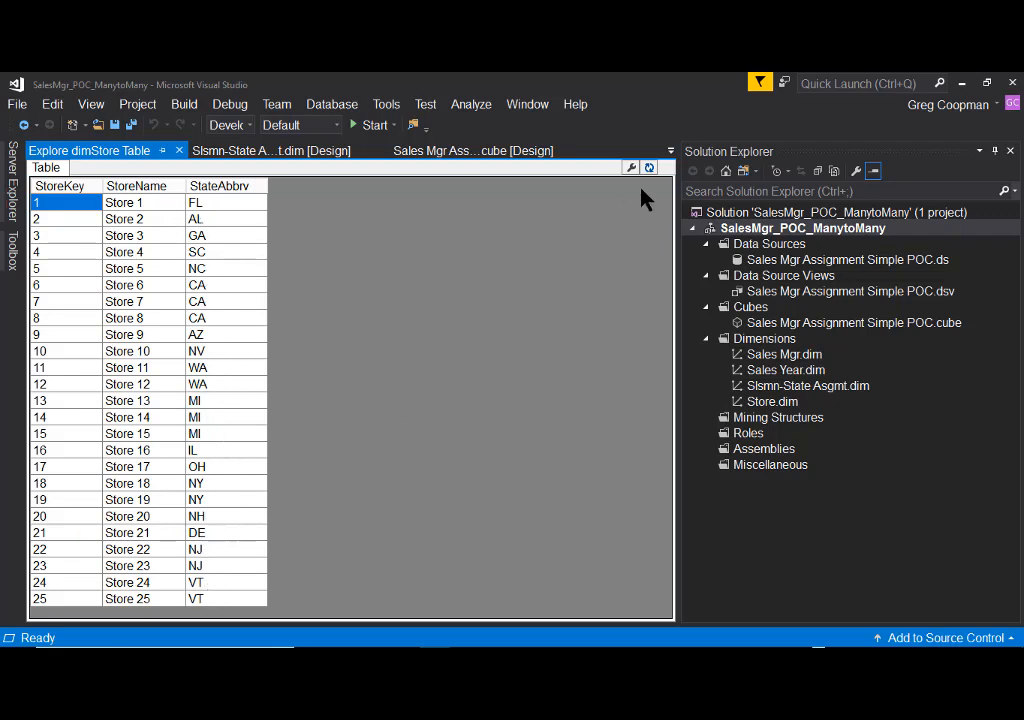
click(179, 150)
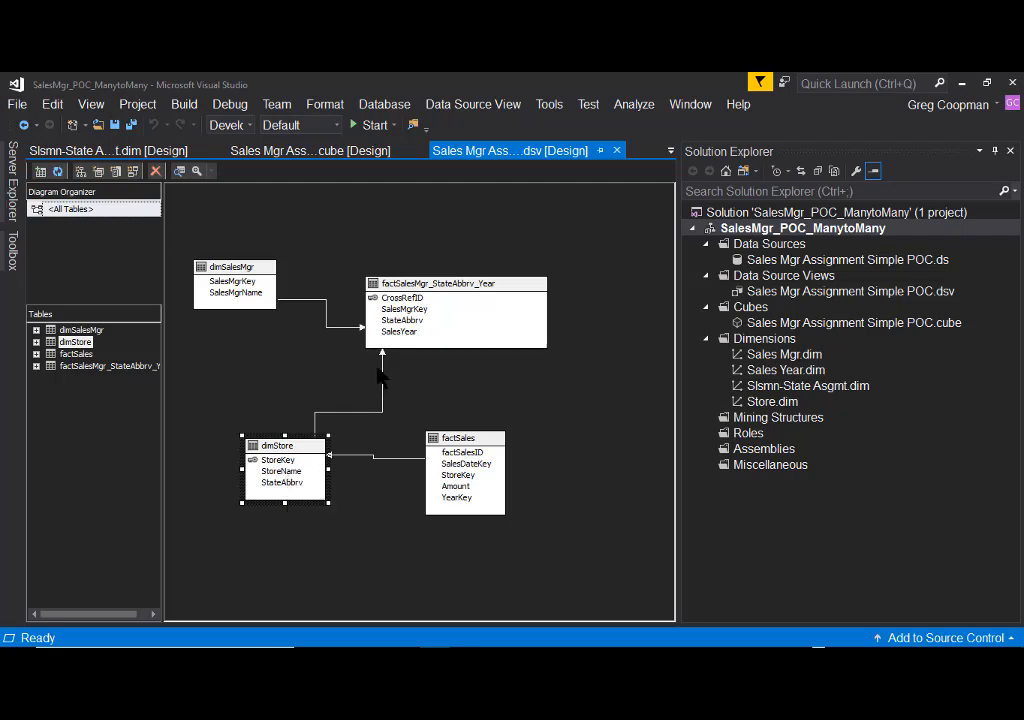
- Examine the SalesMgrKey, StateAbbrv and SalesYear columns of factSalesMgr_StateAbbrv_Year and explore the table's data
click(410, 312)
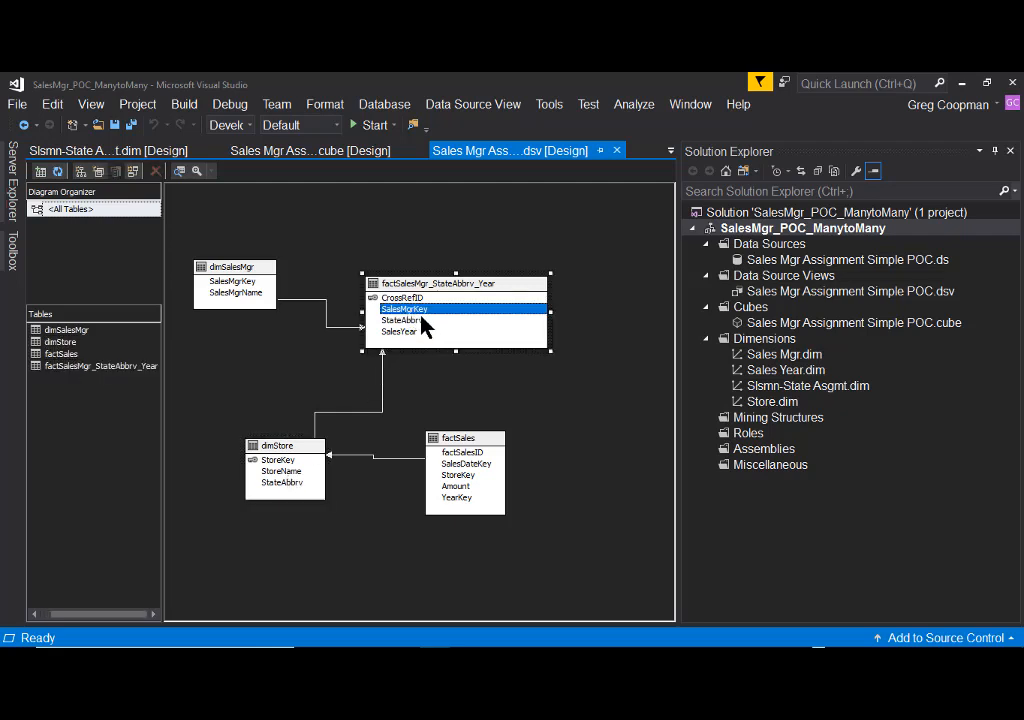
click(408, 322)
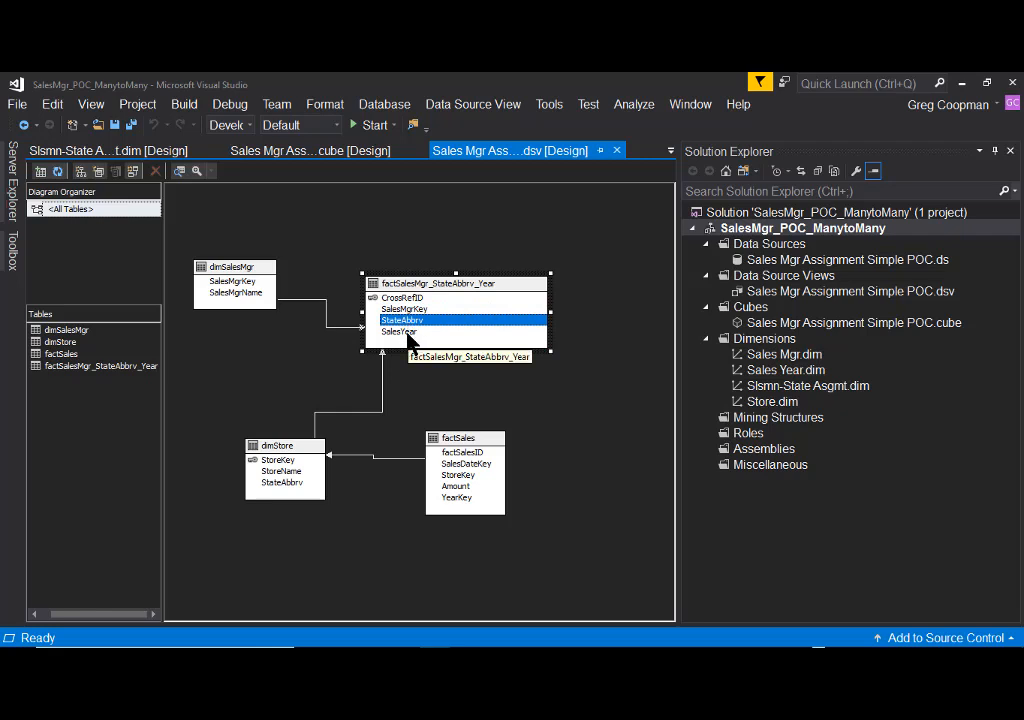
click(410, 333)
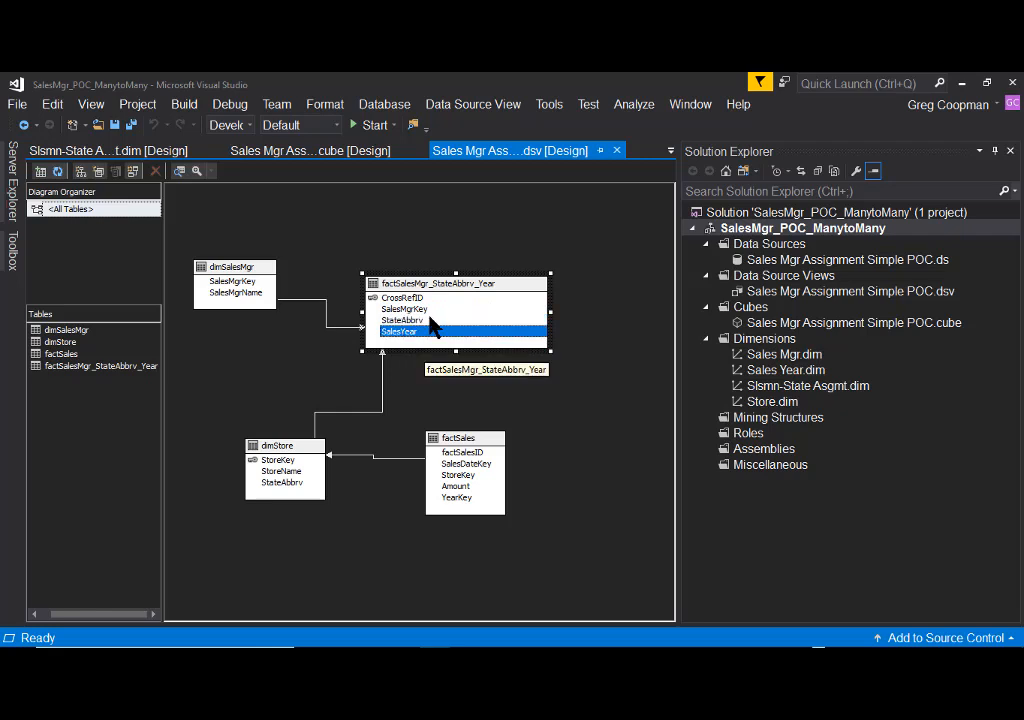
right_click(455, 286)
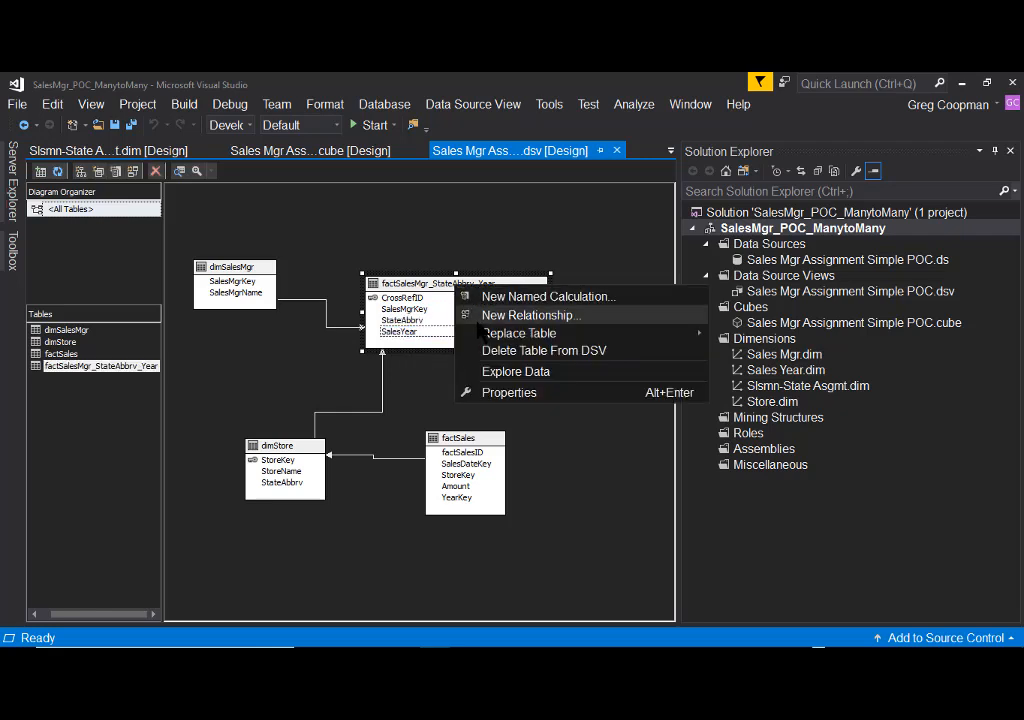
click(514, 371)
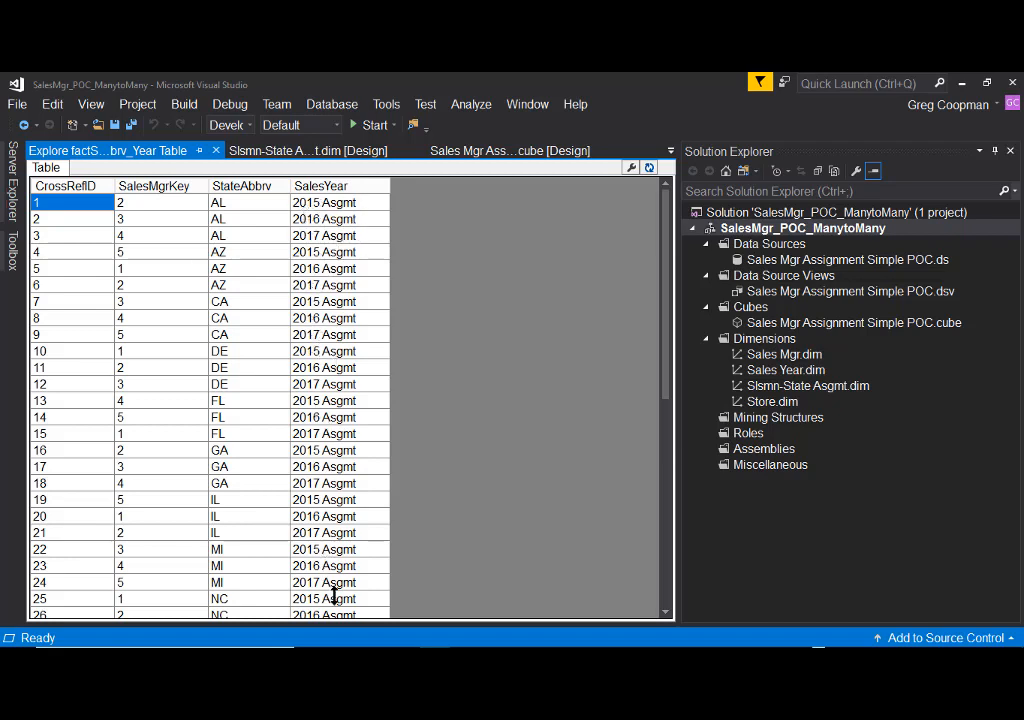
- Review all rows of the factSalesMgr_StateAbbrv_Year data, then close the table exploration
scroll(339, 392, down, 9)
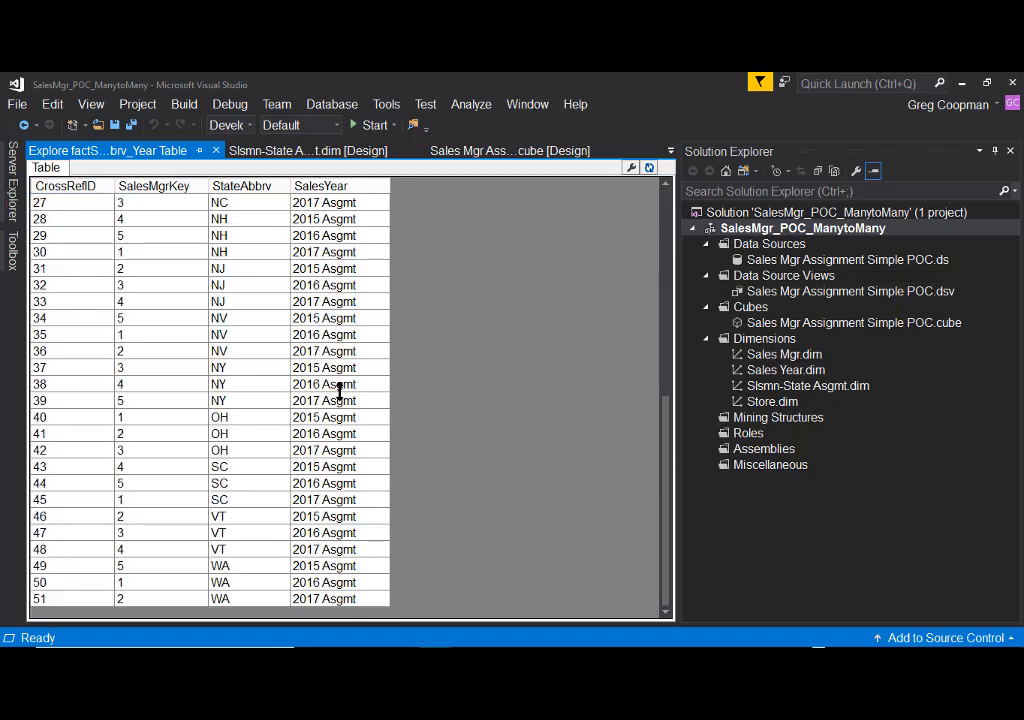
scroll(339, 392, up, 9)
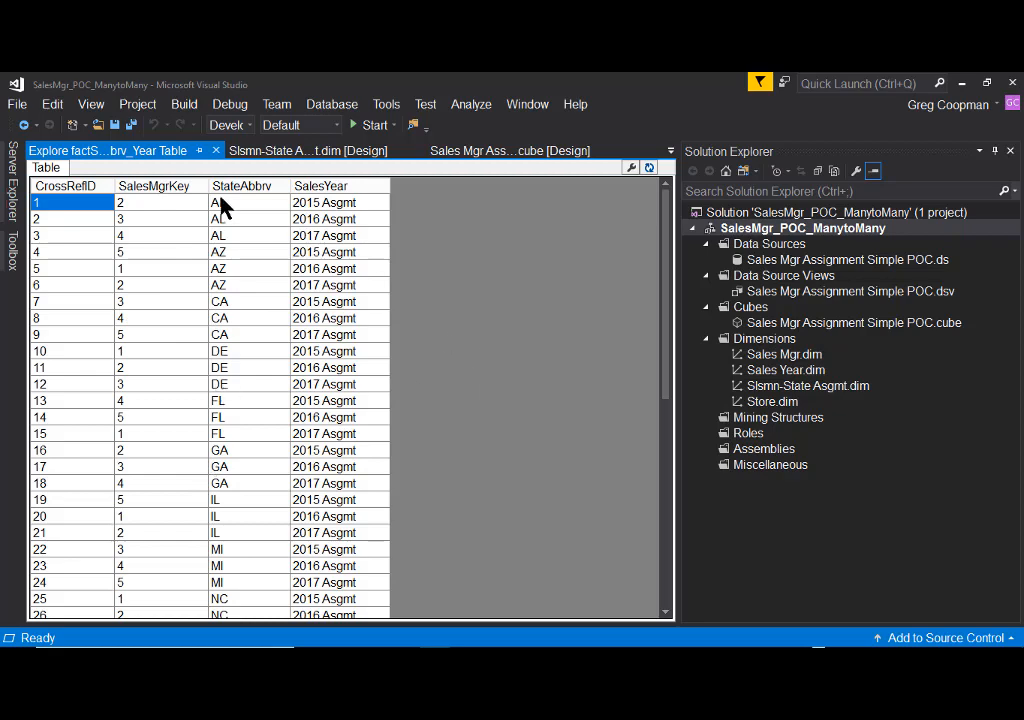
click(216, 151)
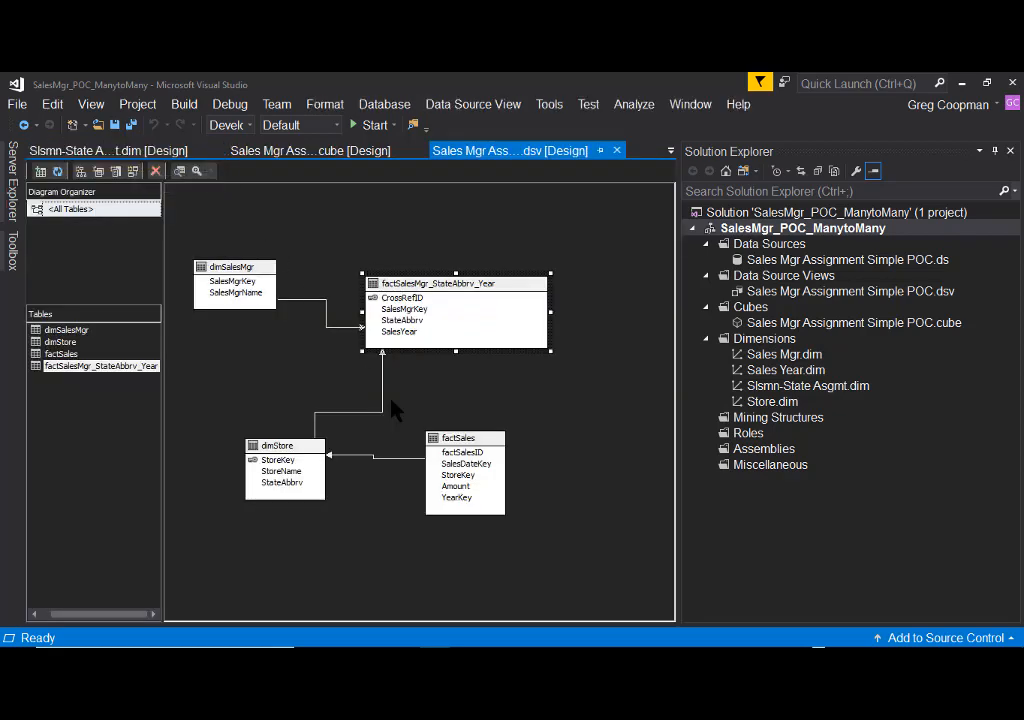
- Examine the YearKey column of the factSales table in the data source view diagram
click(441, 411)
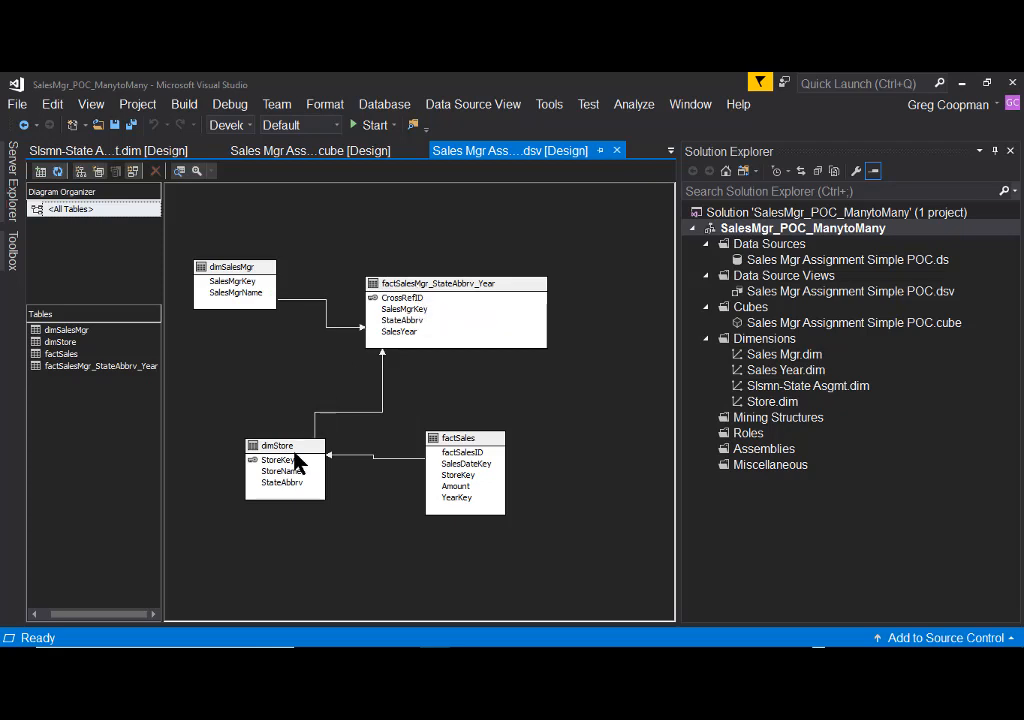
click(455, 498)
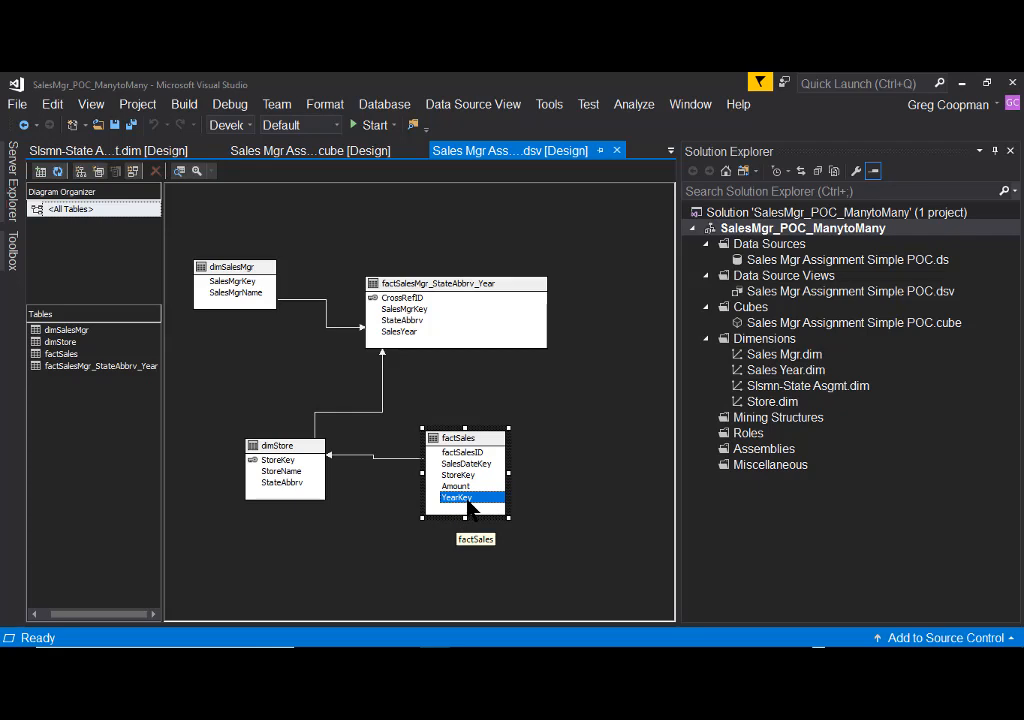
click(550, 484)
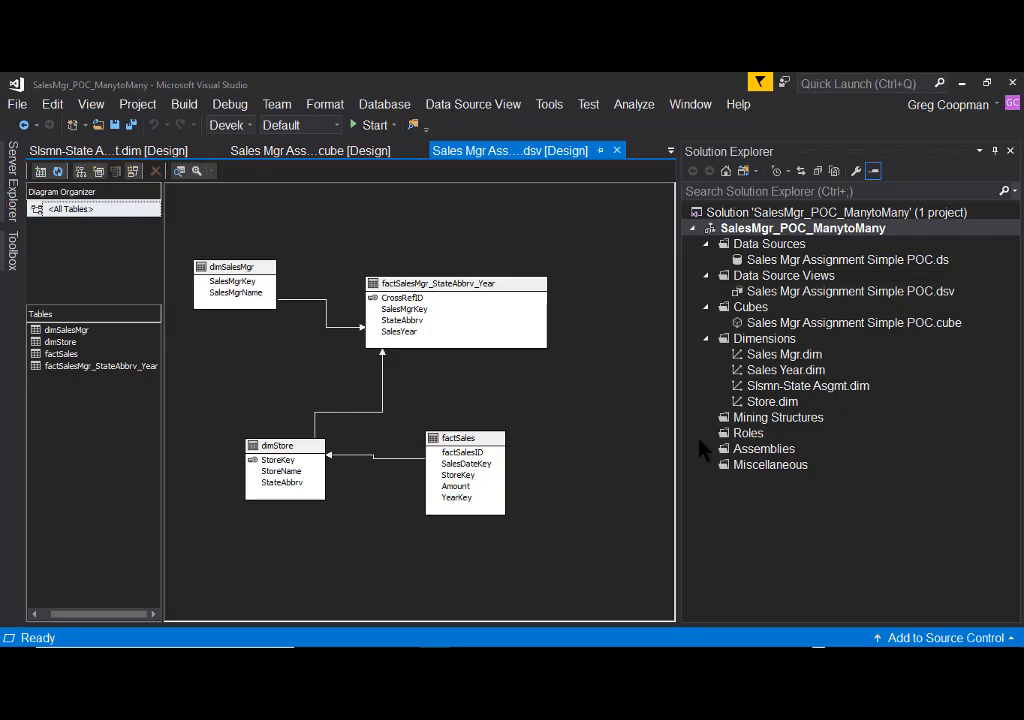
- Open the Sales Mgr dimension and browse the members of its Sales Mgr hierarchy
click(777, 356)
double_click(777, 356)
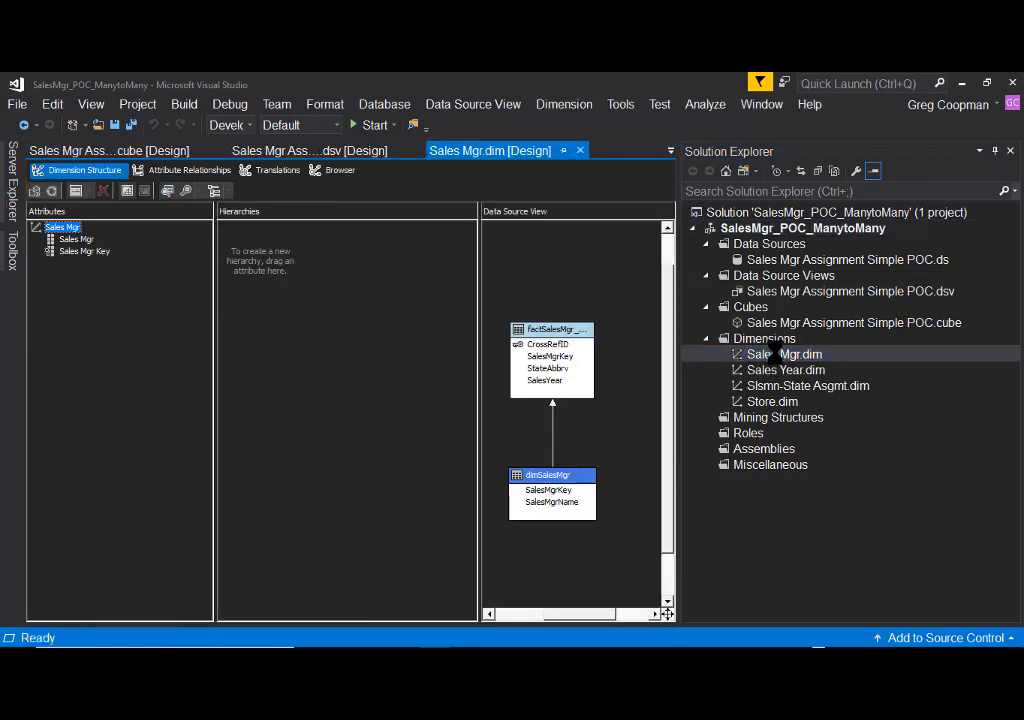
click(335, 172)
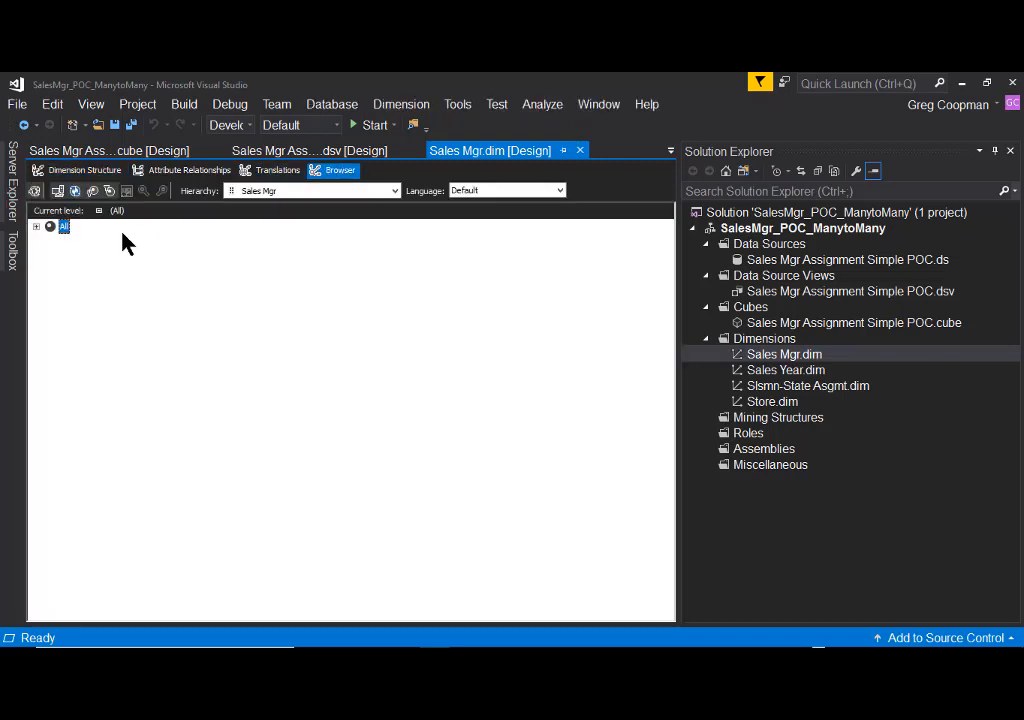
click(36, 228)
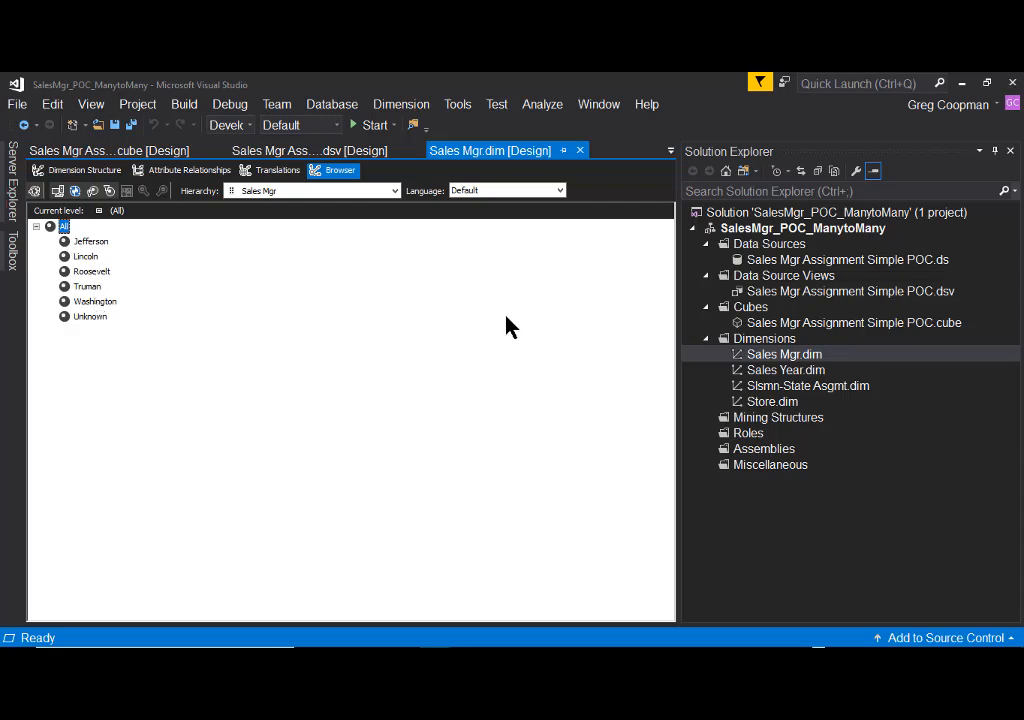
- Open the Sales Year dimension, browse the members of its Sales Year hierarchy, and close the dimension
click(764, 372)
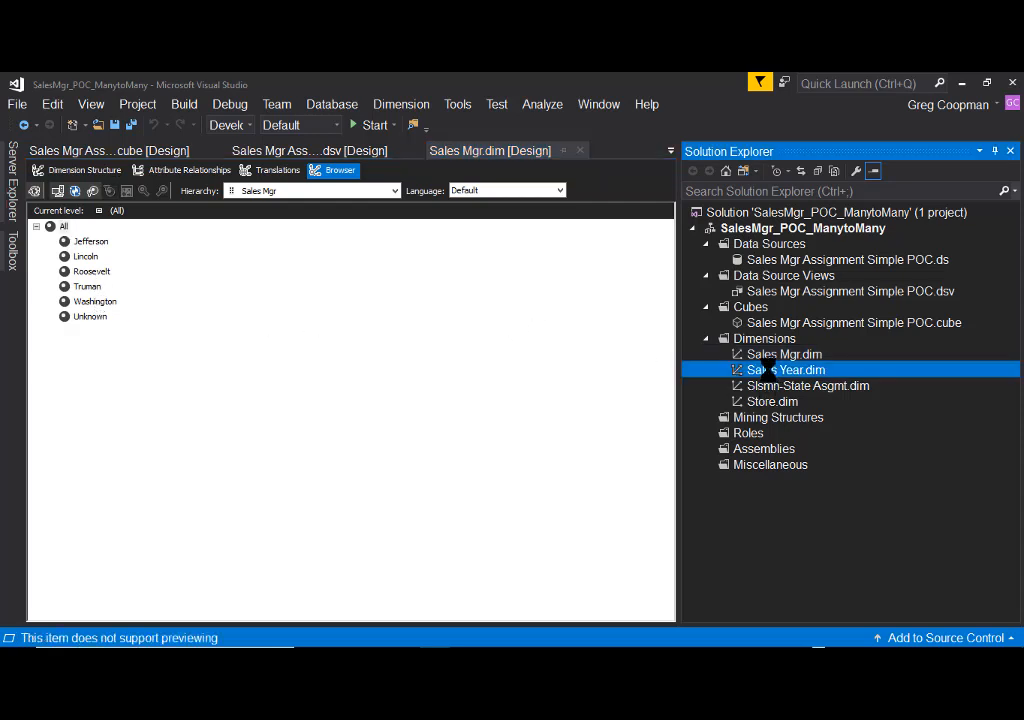
double_click(765, 372)
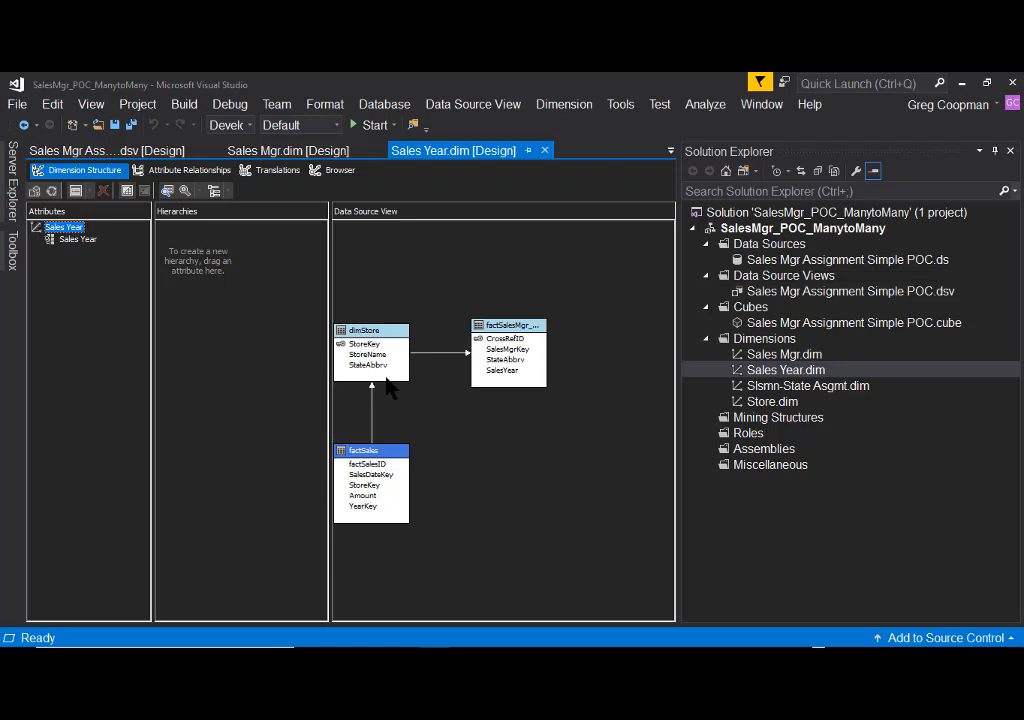
click(335, 170)
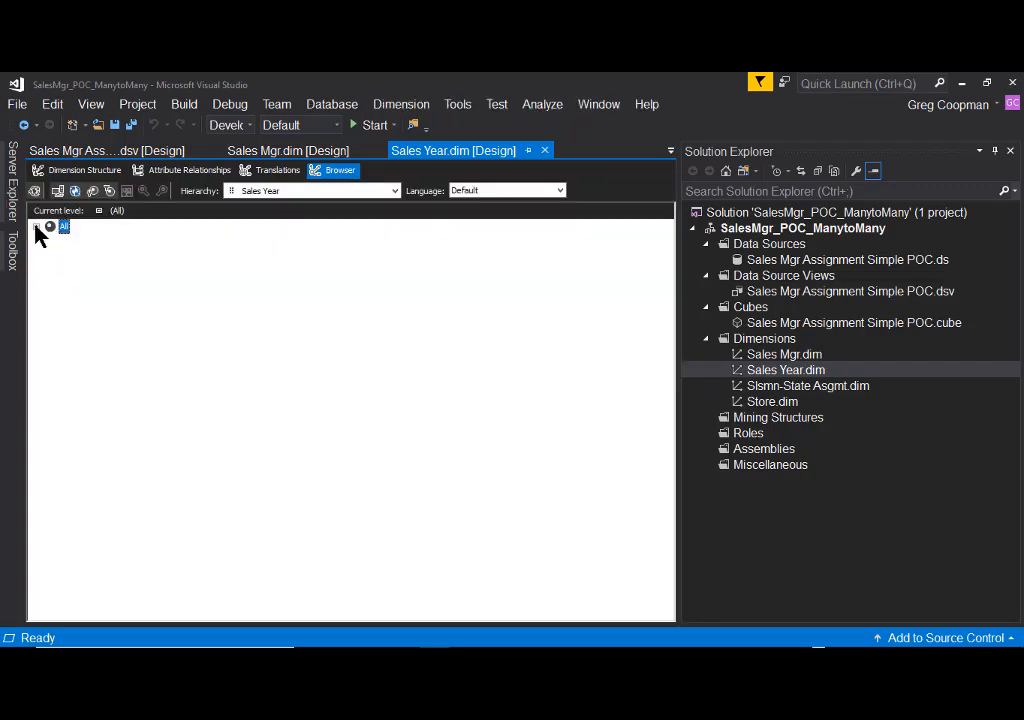
click(36, 227)
click(36, 227)
click(544, 150)
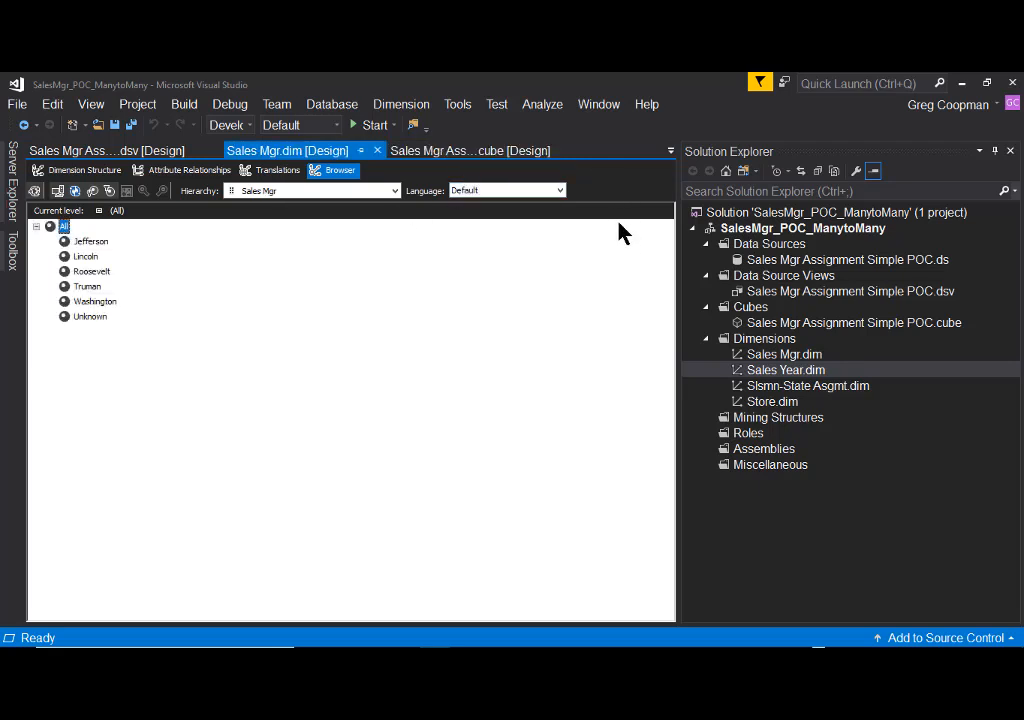
- Open the Slsmn-State Asgmt dimension and browse the members of its Slsmn Asgmts attribute
click(777, 387)
double_click(778, 388)
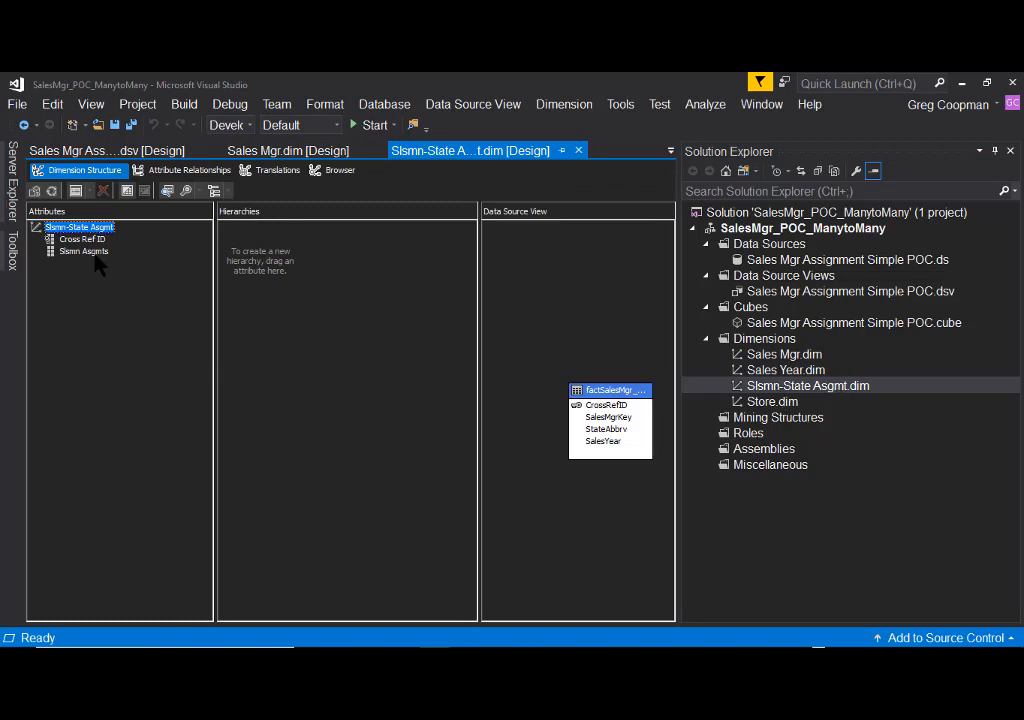
click(85, 251)
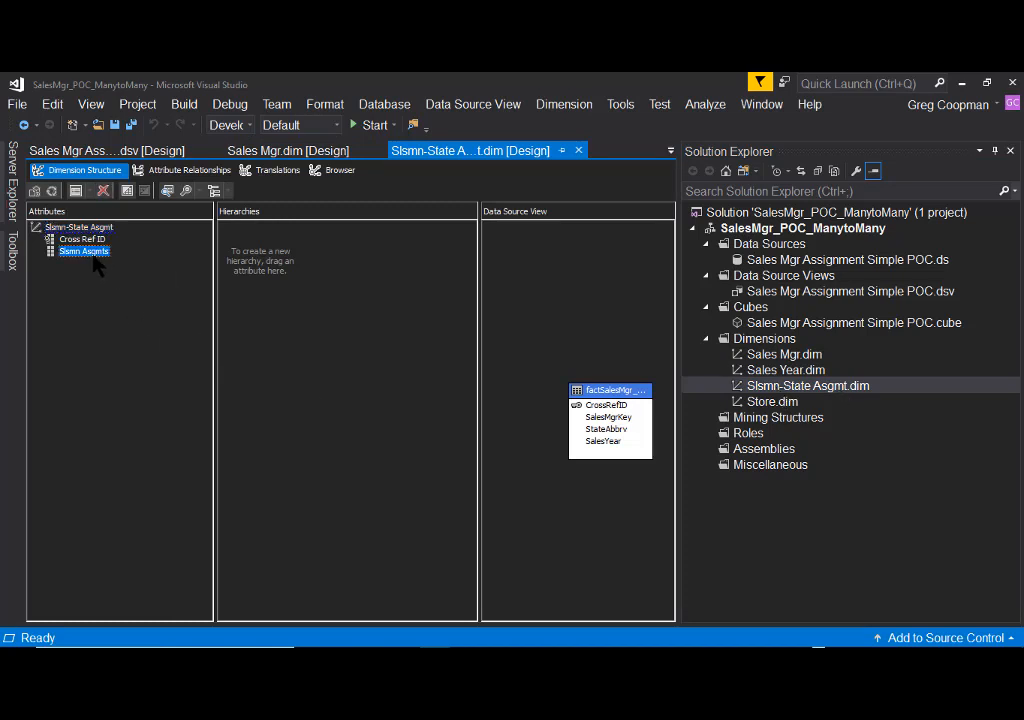
click(335, 170)
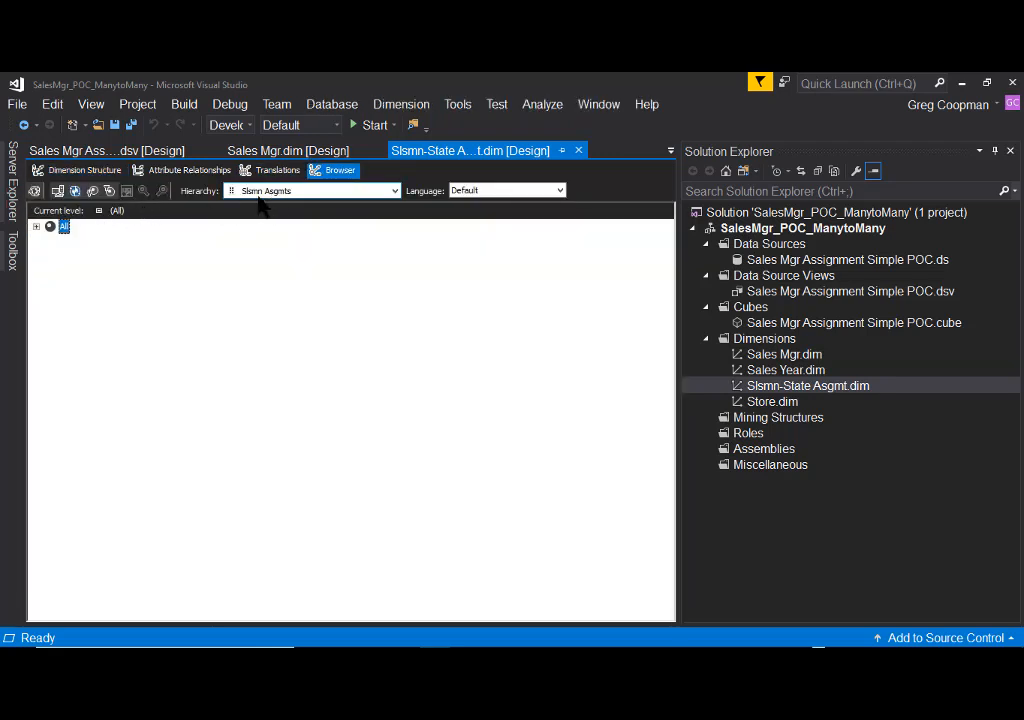
click(36, 227)
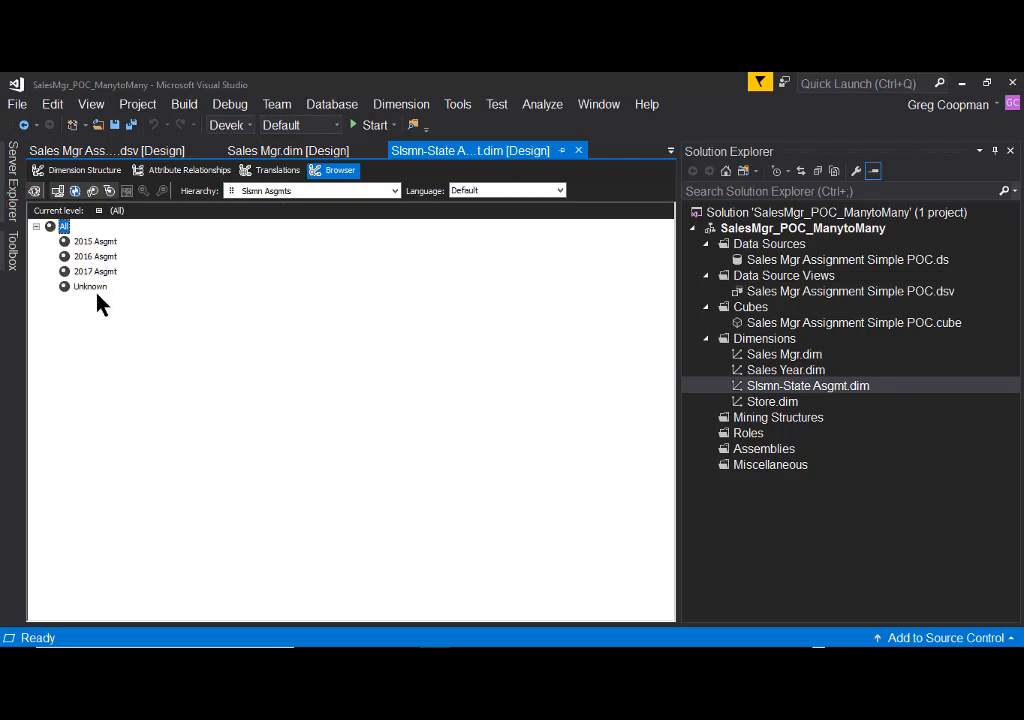
click(36, 227)
- Open the Store dimension and browse the All Store hierarchy, expanding the stores under GA, IL, CA and NJ
double_click(760, 401)
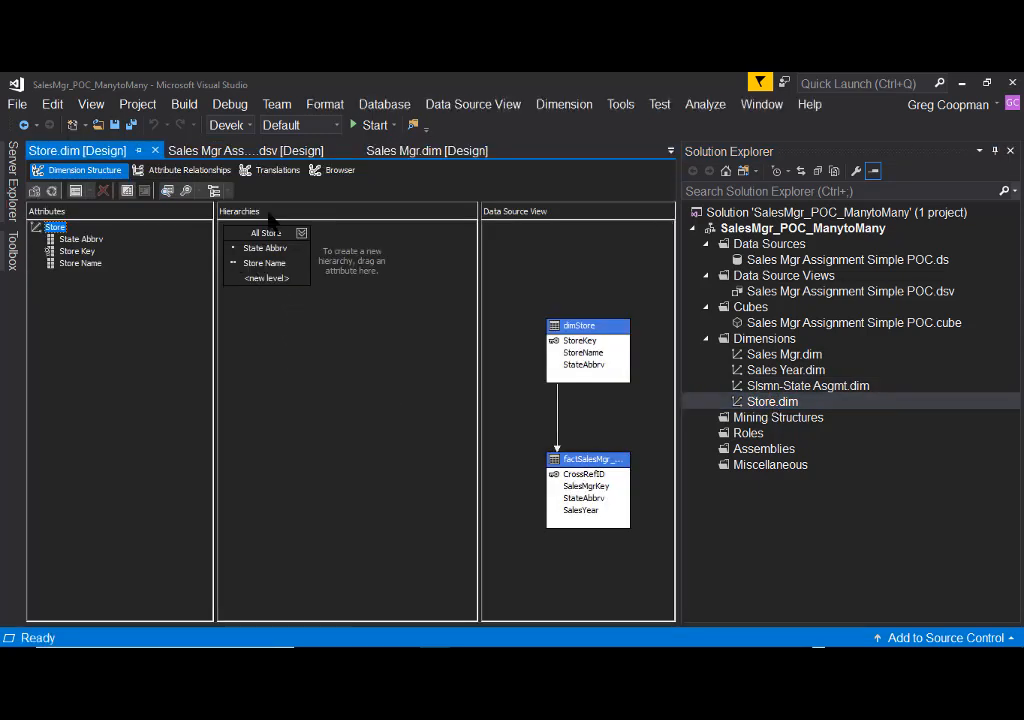
click(335, 170)
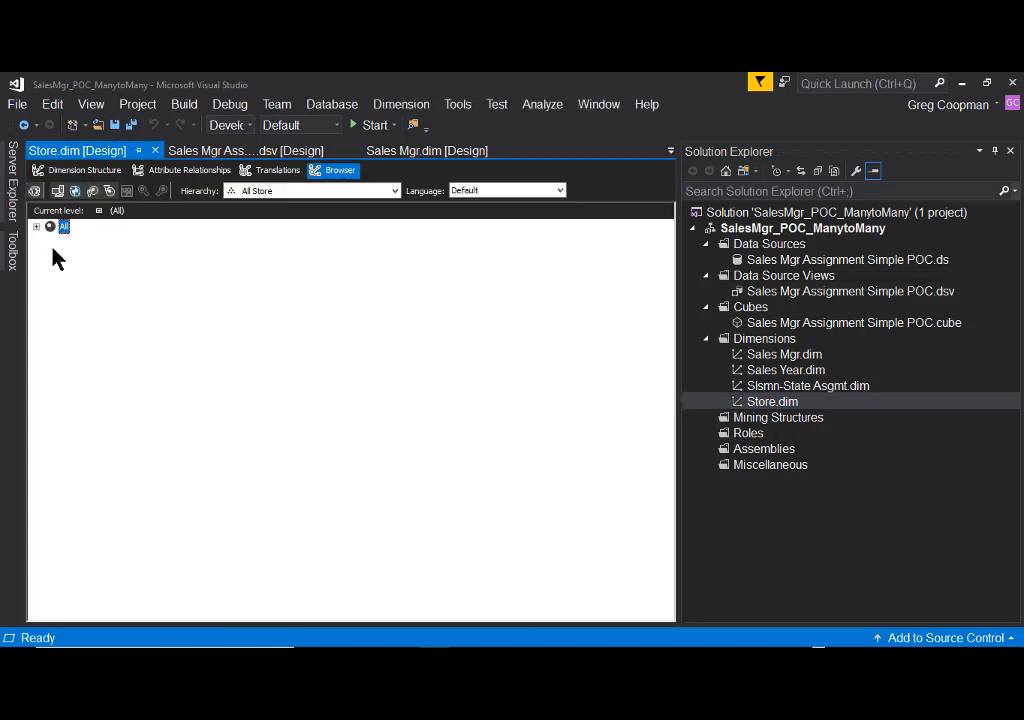
click(36, 227)
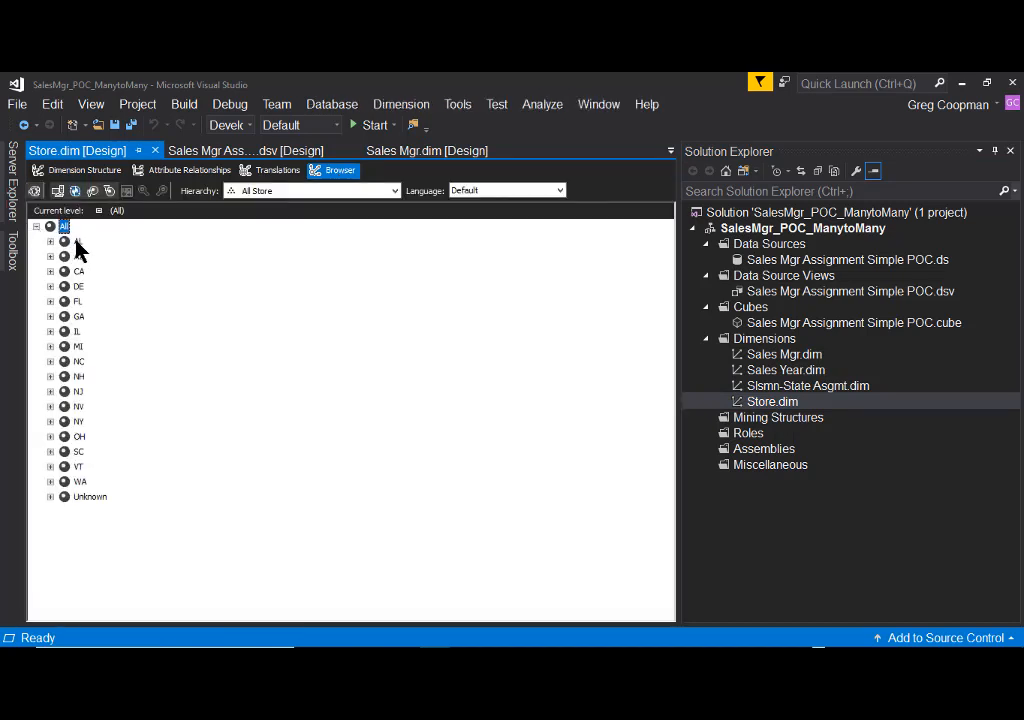
click(50, 316)
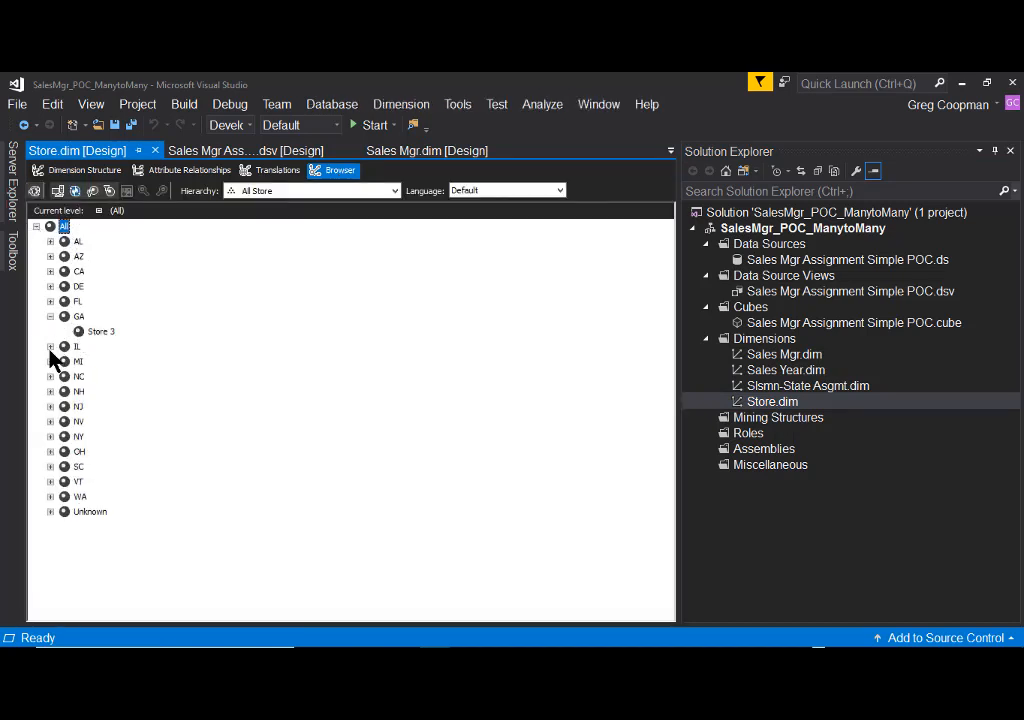
click(50, 346)
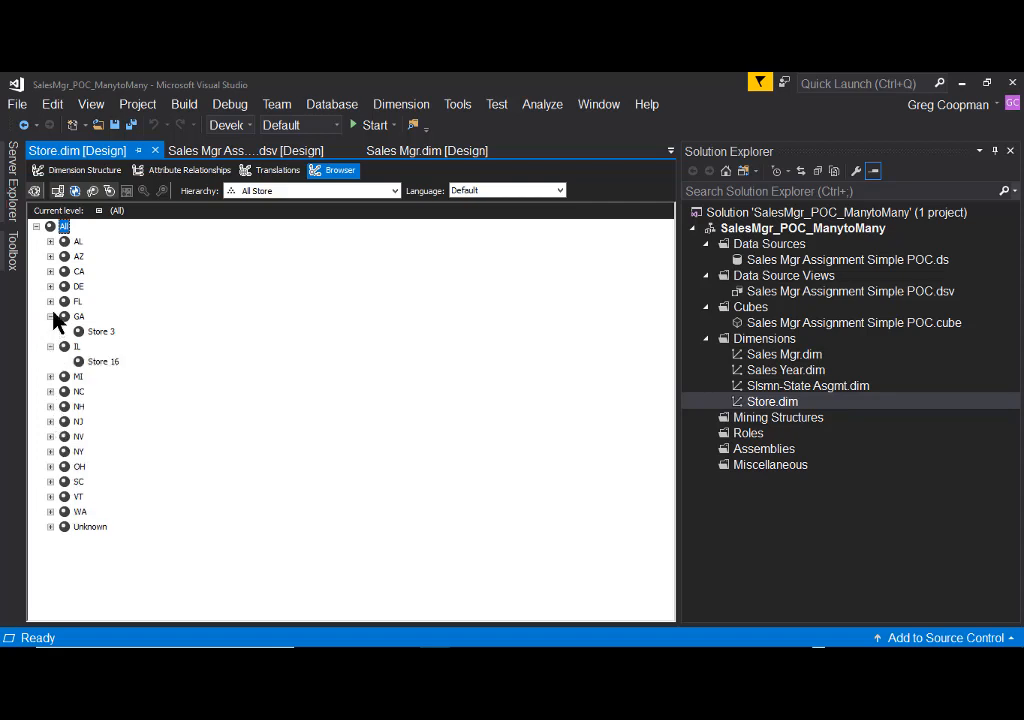
click(50, 271)
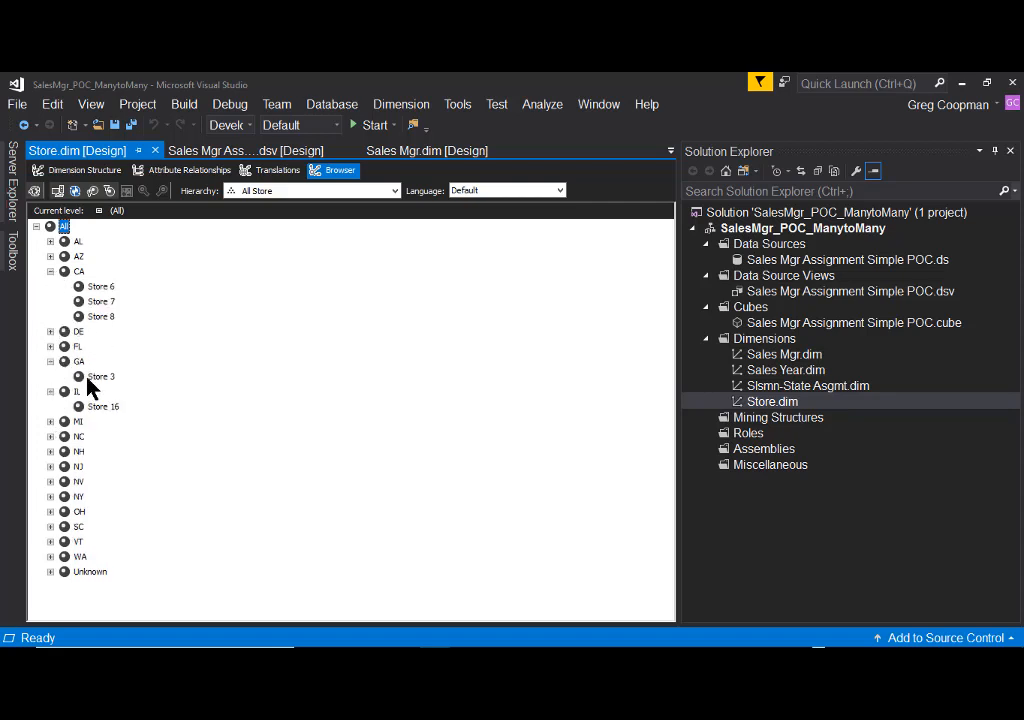
click(50, 466)
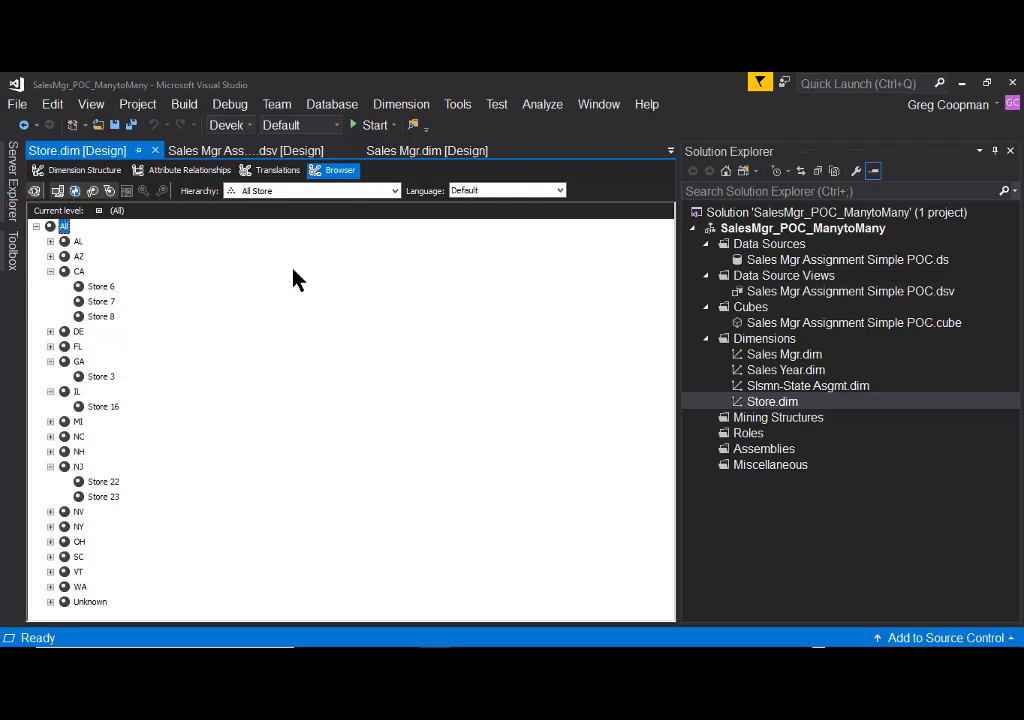
- Close all open designers: the Store, Sales Mgr and Slsmn-State Asgmt dimensions, the data source view and the cube
click(154, 151)
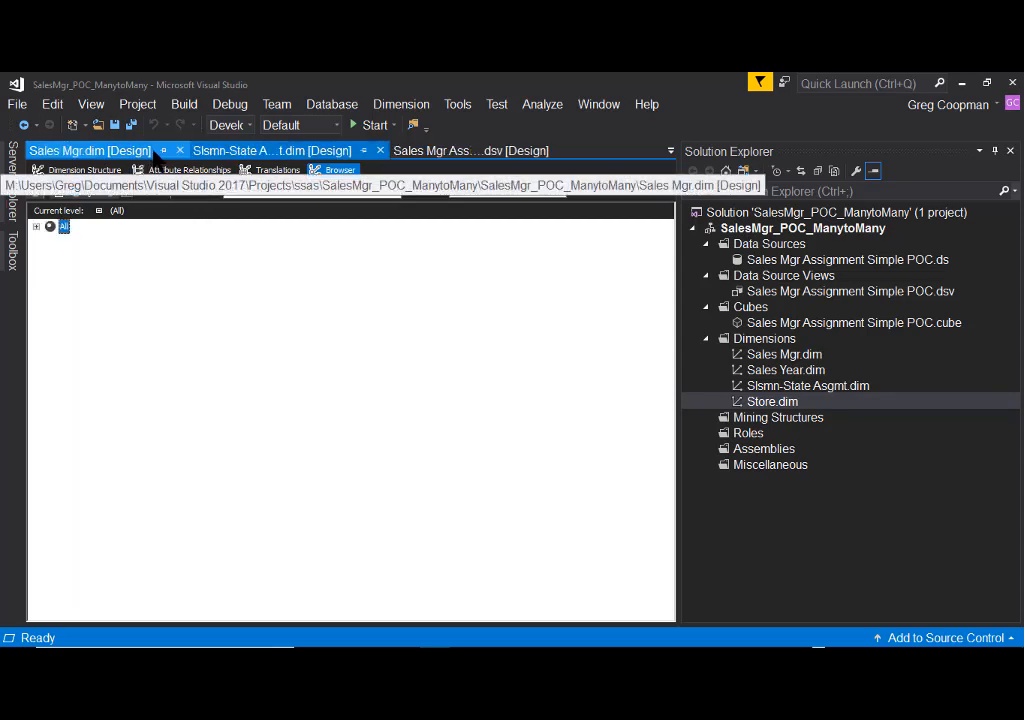
click(180, 150)
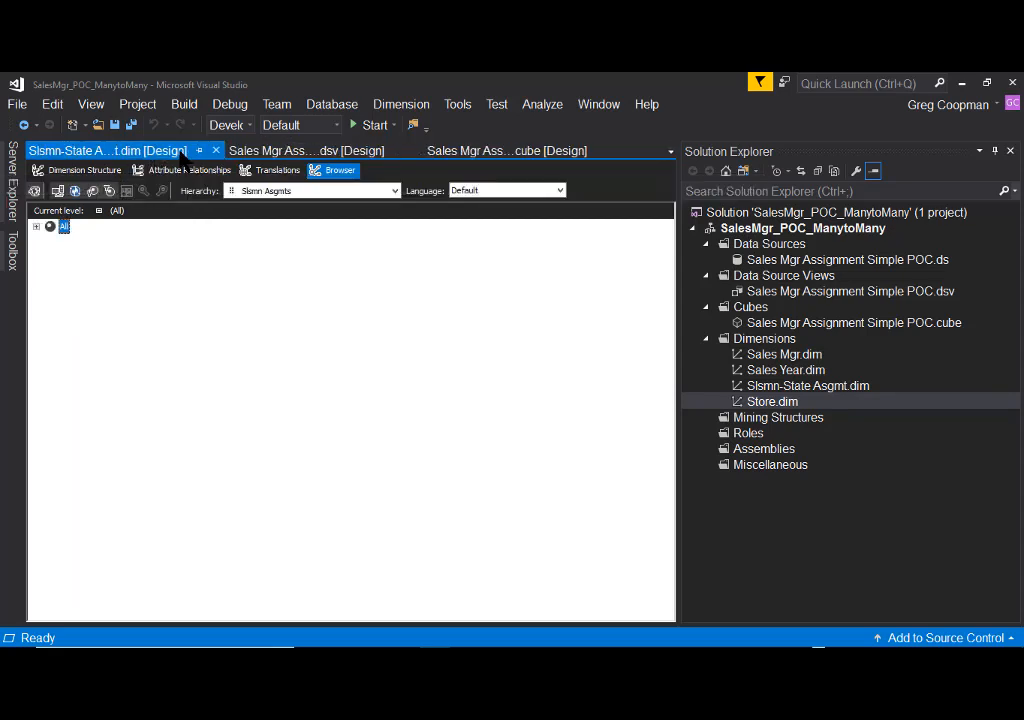
click(215, 150)
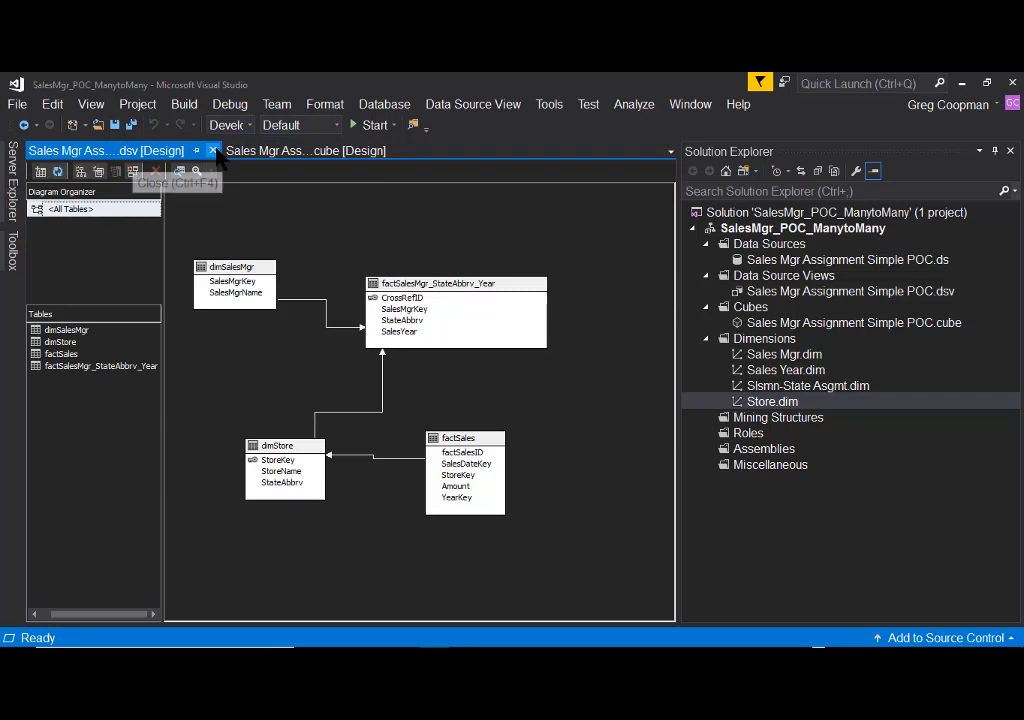
click(213, 151)
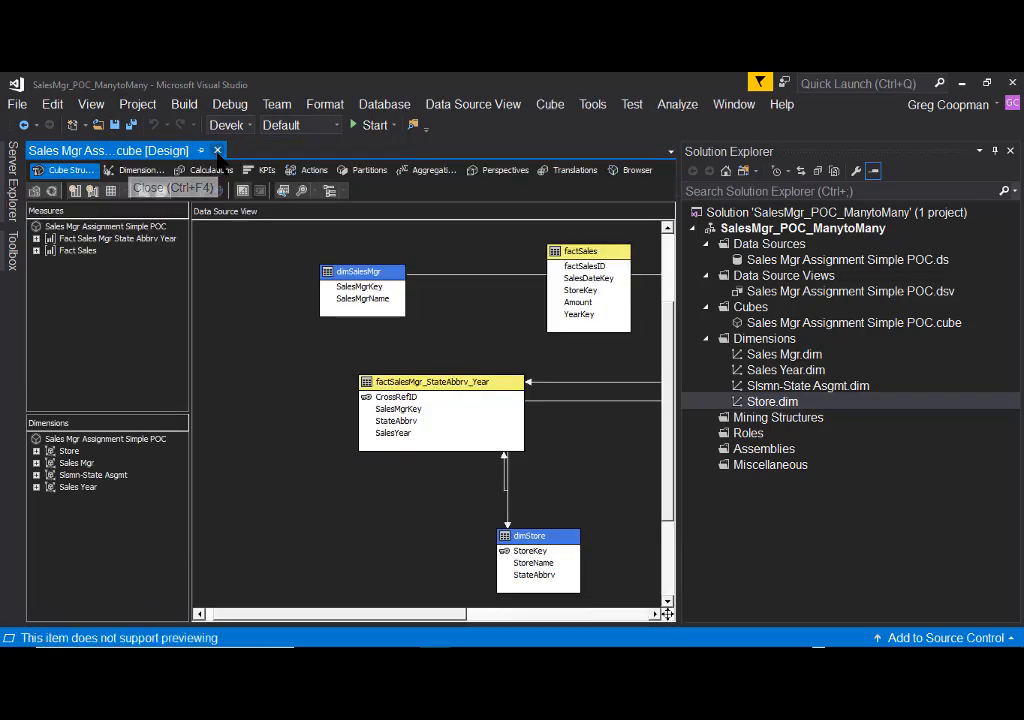
click(217, 151)
mouse_move(617, 640)
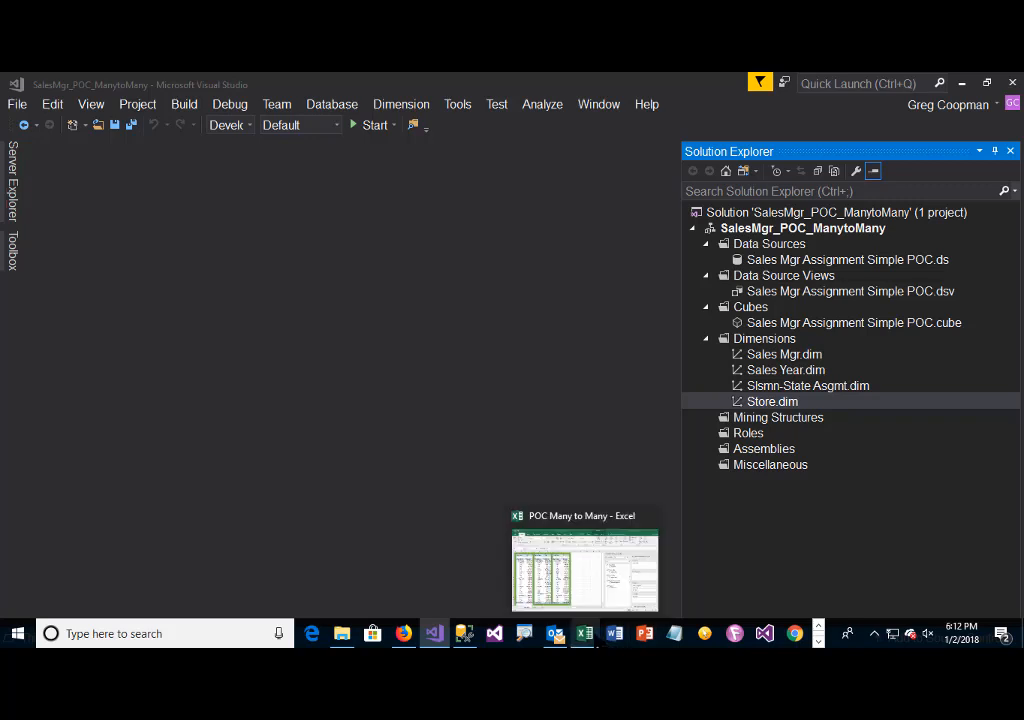
click(448, 428)
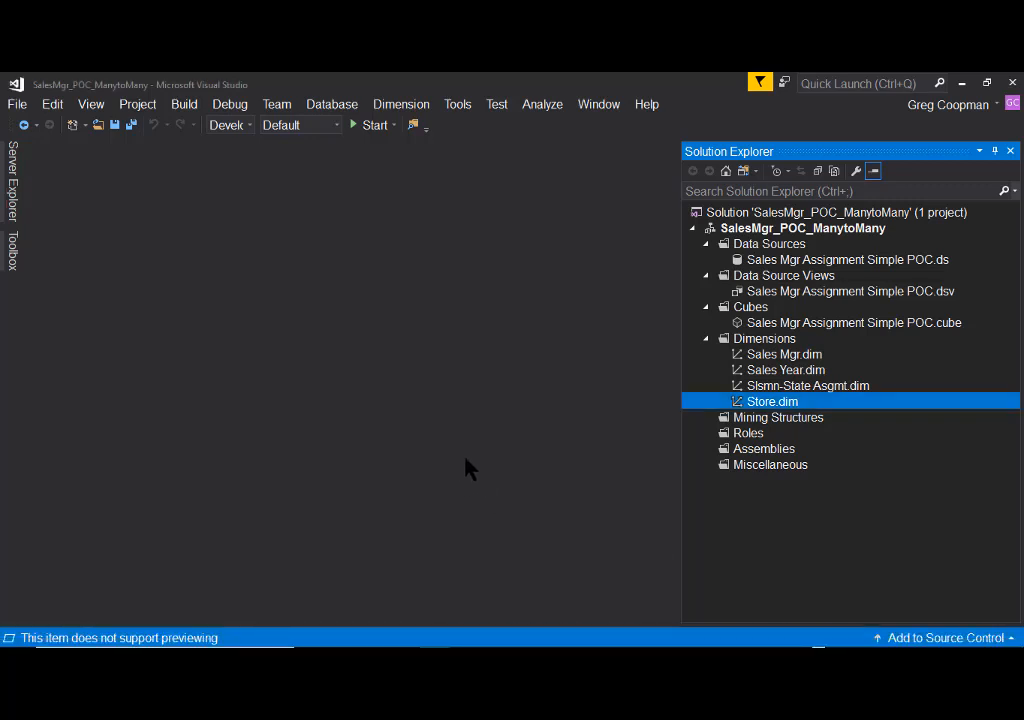
- Reopen the Sales Mgr Assignment Simple POC cube and its data source view
click(795, 322)
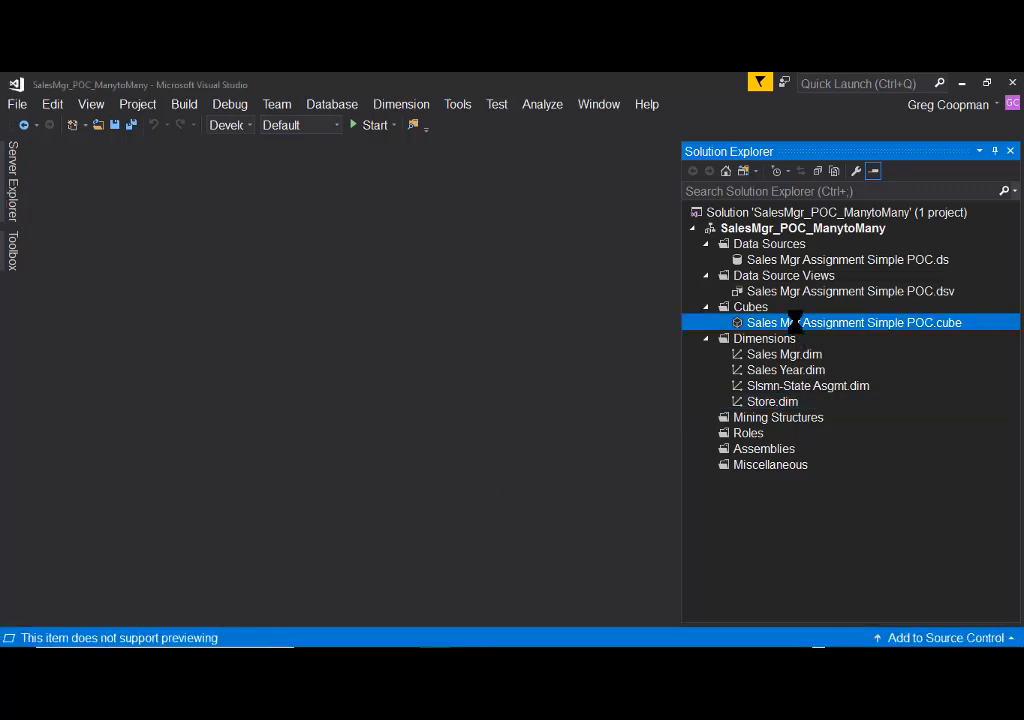
double_click(795, 322)
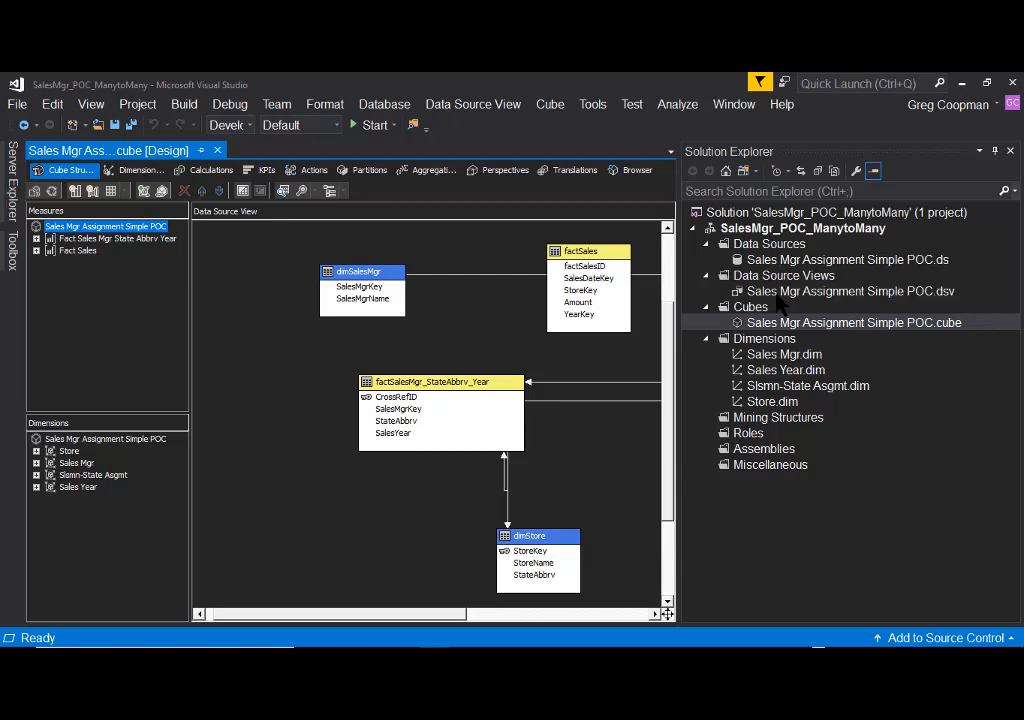
double_click(760, 291)
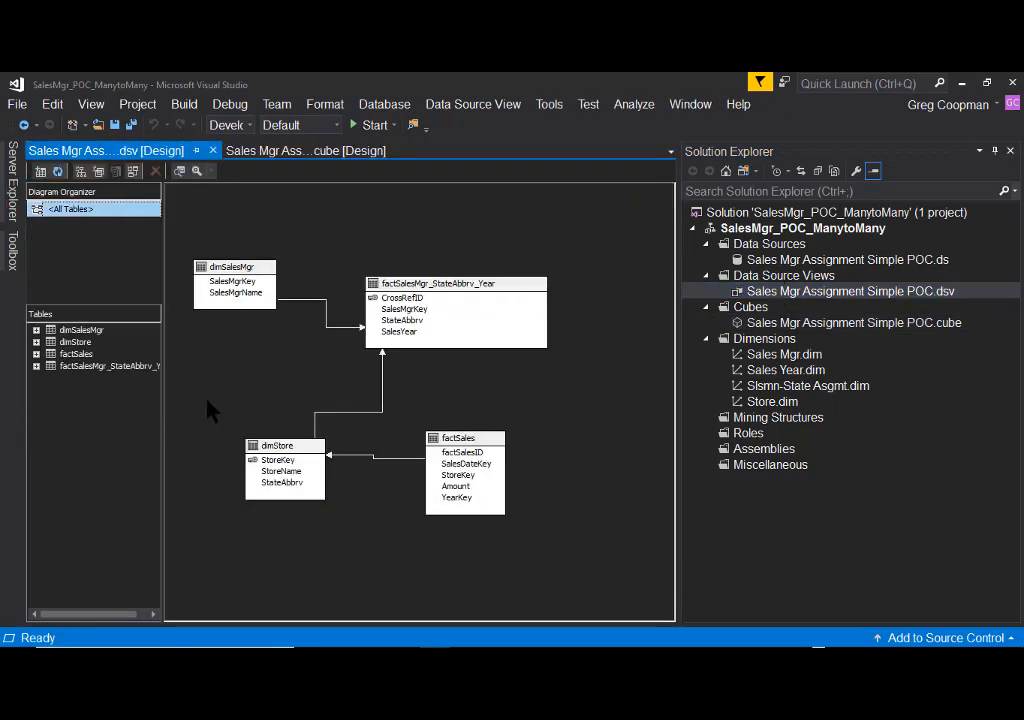
- Inspect the relationship between dimSalesMgr and factSalesMgr_StateAbbrv_Year, then dismiss it without making changes
double_click(311, 299)
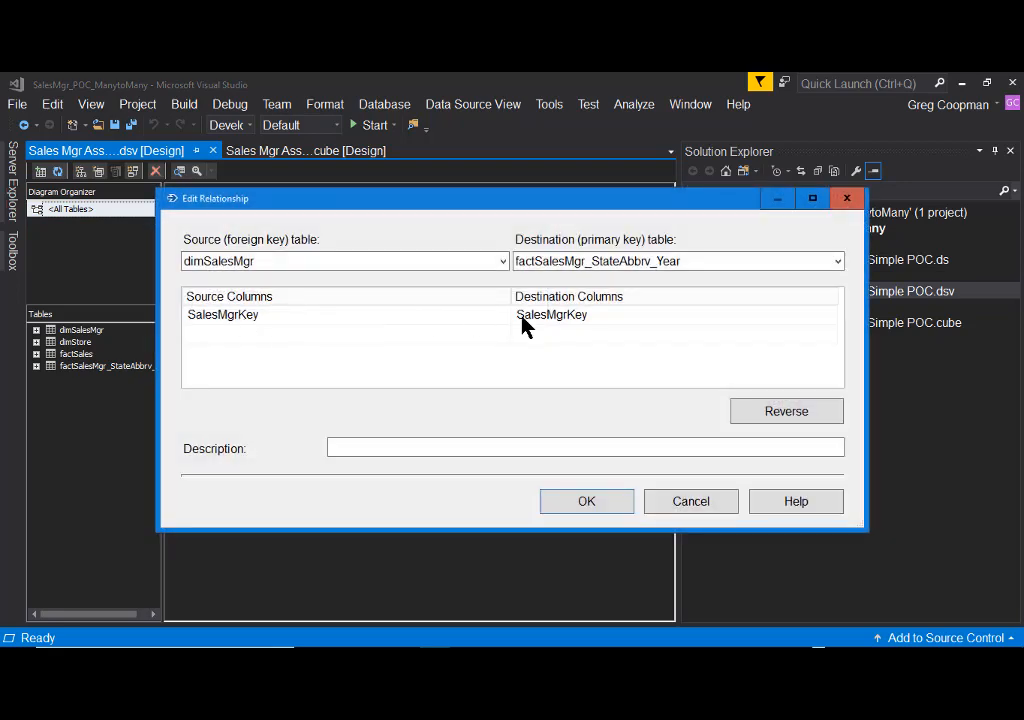
click(693, 502)
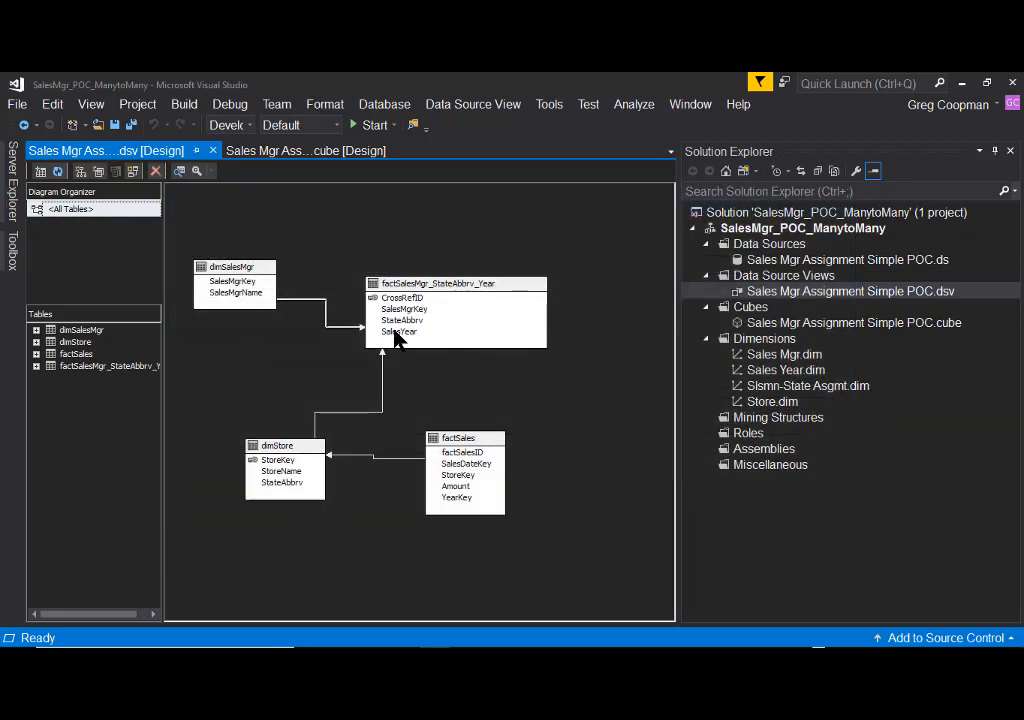
- Inspect the relationship between dimStore and factSalesMgr_StateAbbrv_Year, close it without changes, and point out the dimStore table in the diagram
double_click(382, 385)
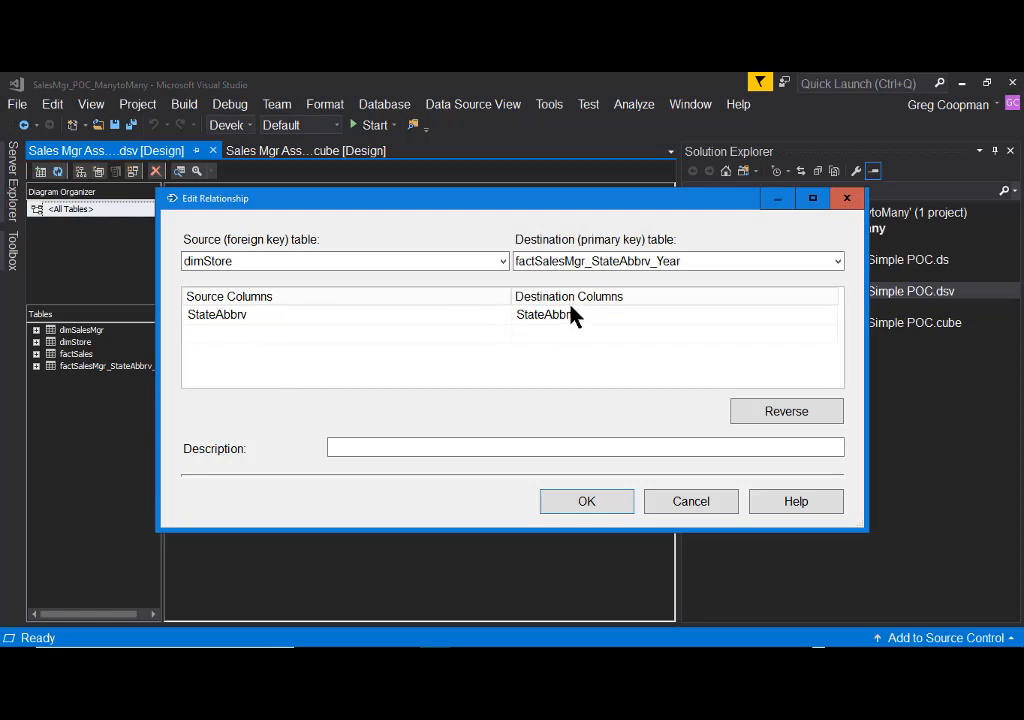
click(631, 503)
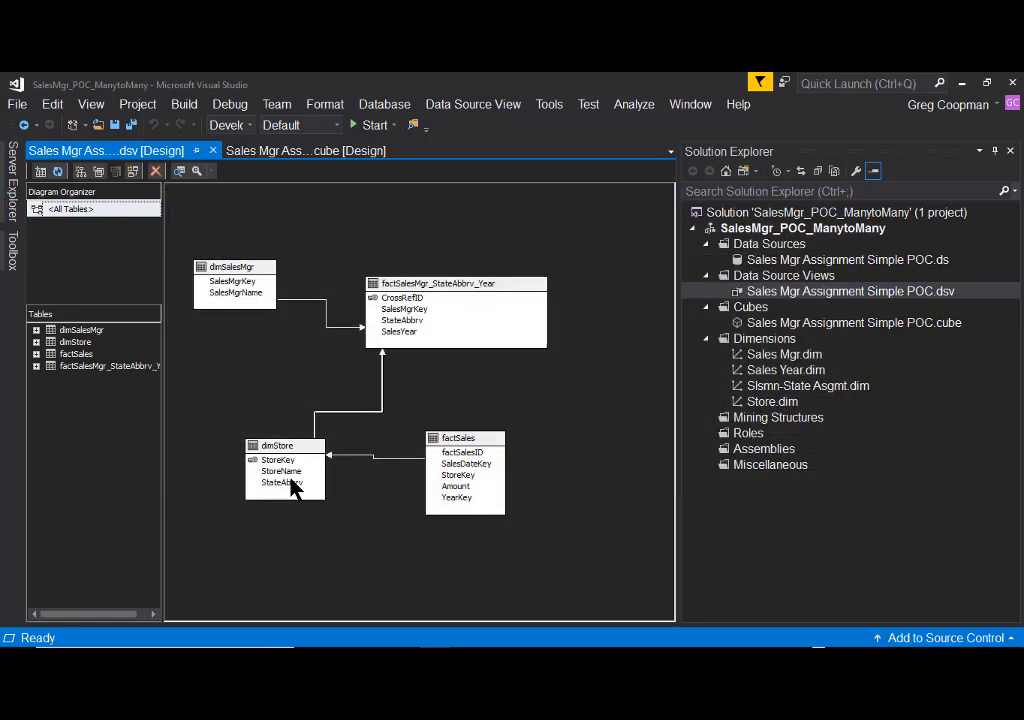
click(292, 485)
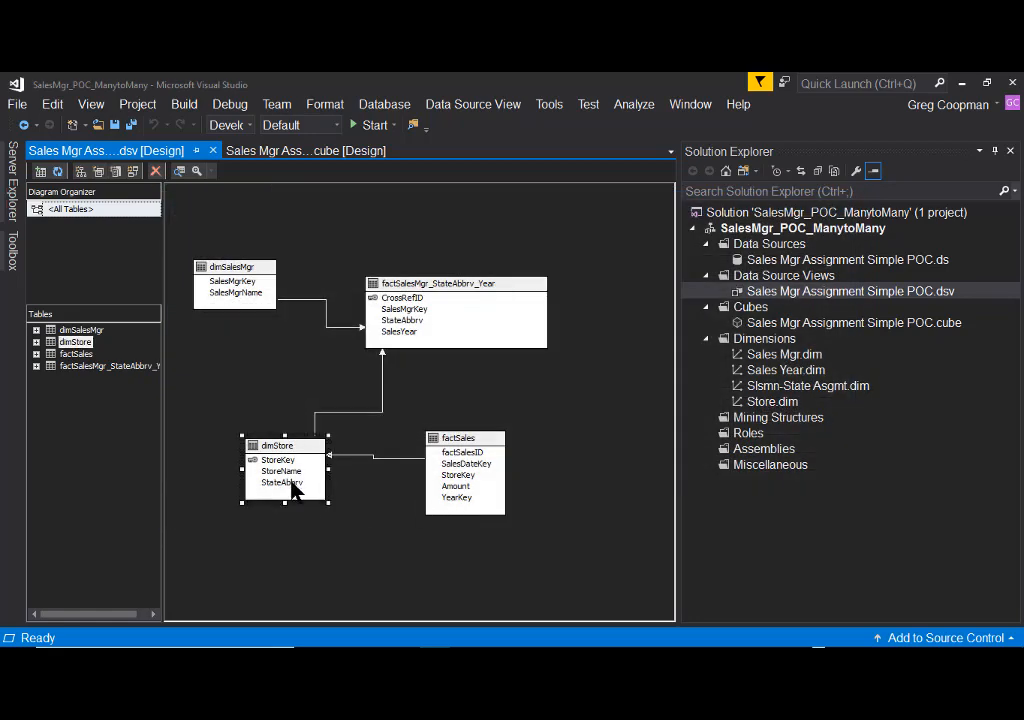
click(408, 330)
- Inspect the relationship between factSales and dimStore, dismiss it without changes, and clear the diagram selection
click(289, 459)
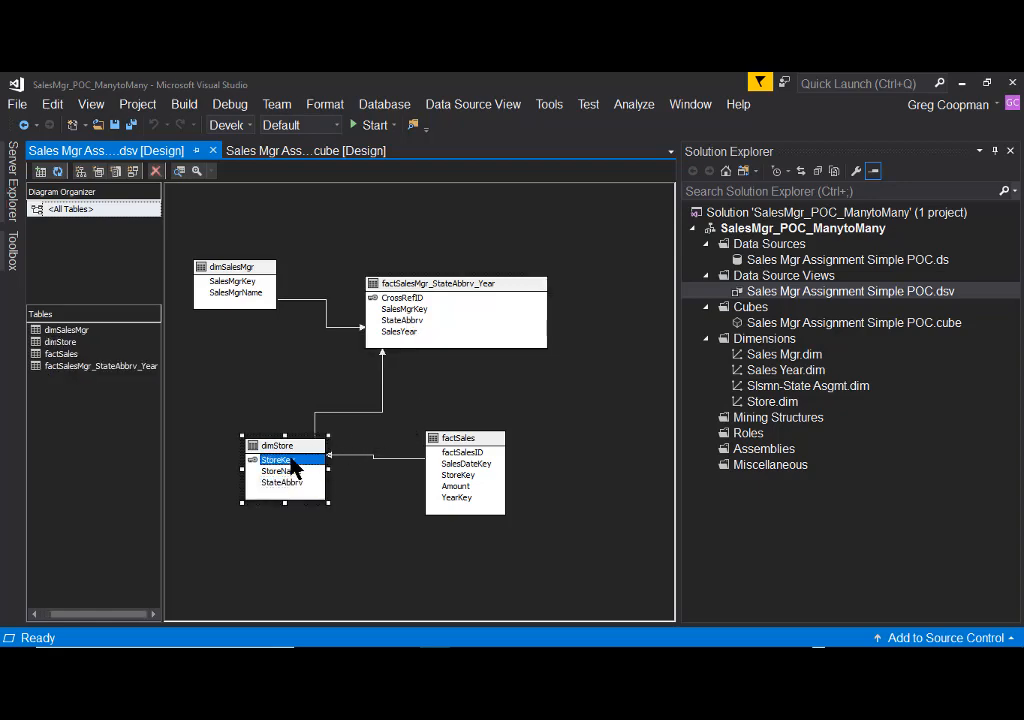
click(472, 480)
click(338, 456)
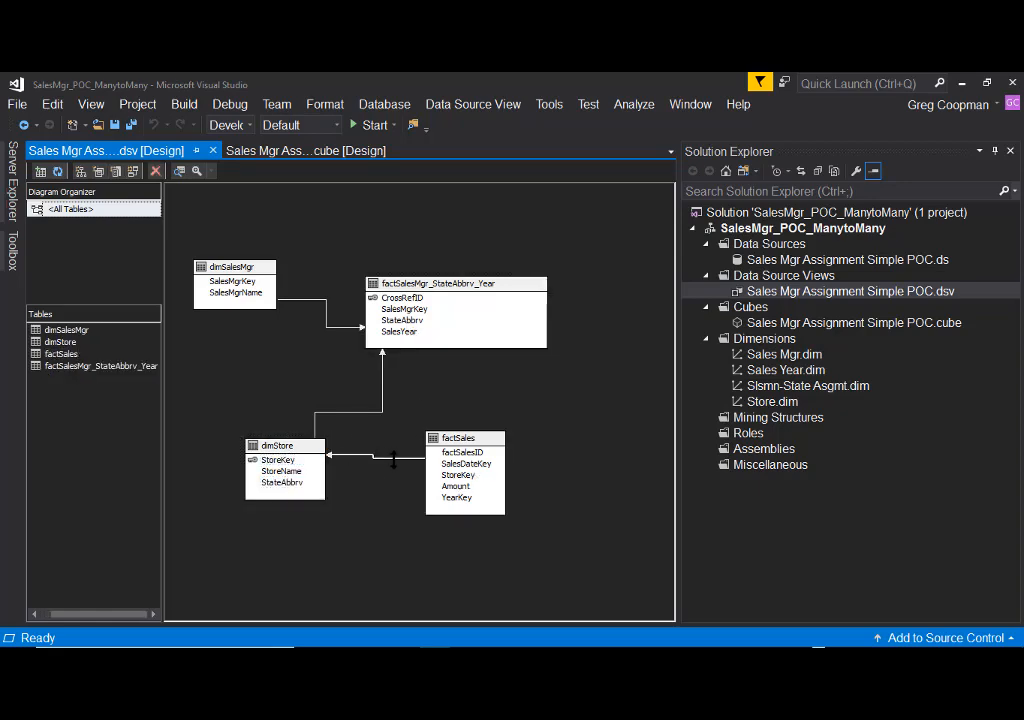
double_click(338, 456)
click(708, 502)
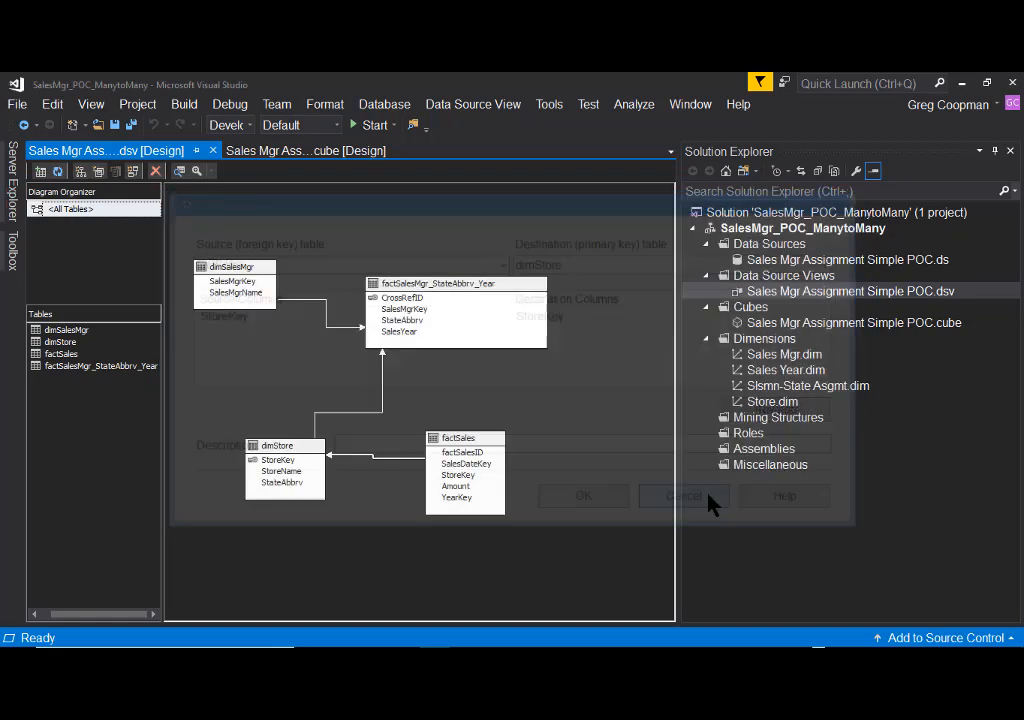
click(265, 377)
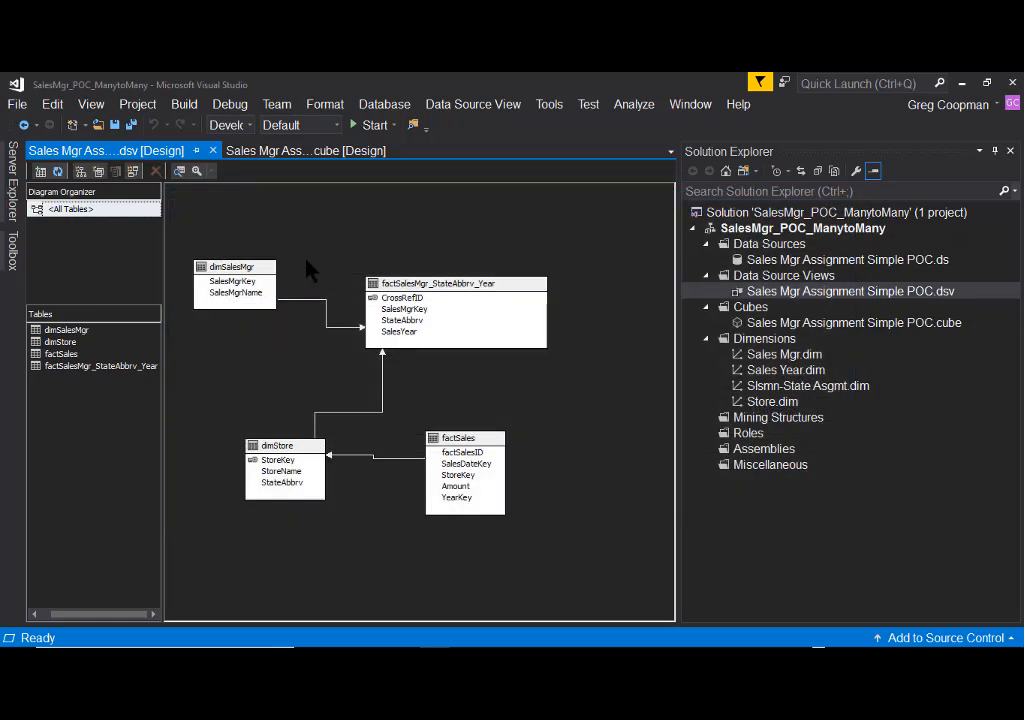
- Close the data source view to return to the cube structure, and check the options for the cube's measures without choosing one
click(213, 150)
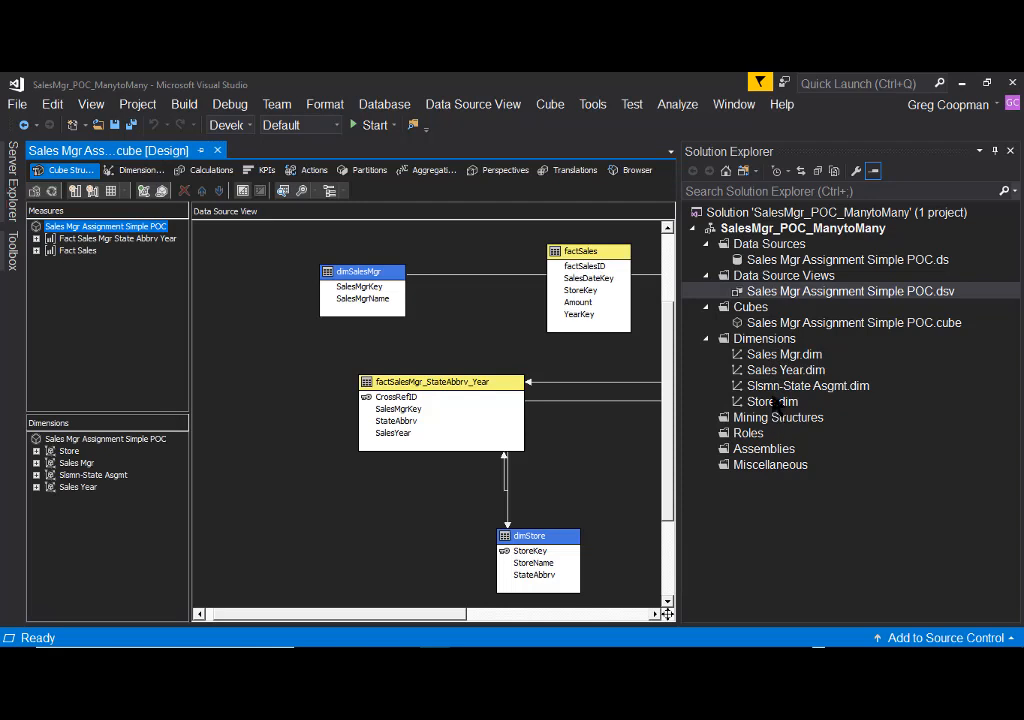
click(781, 329)
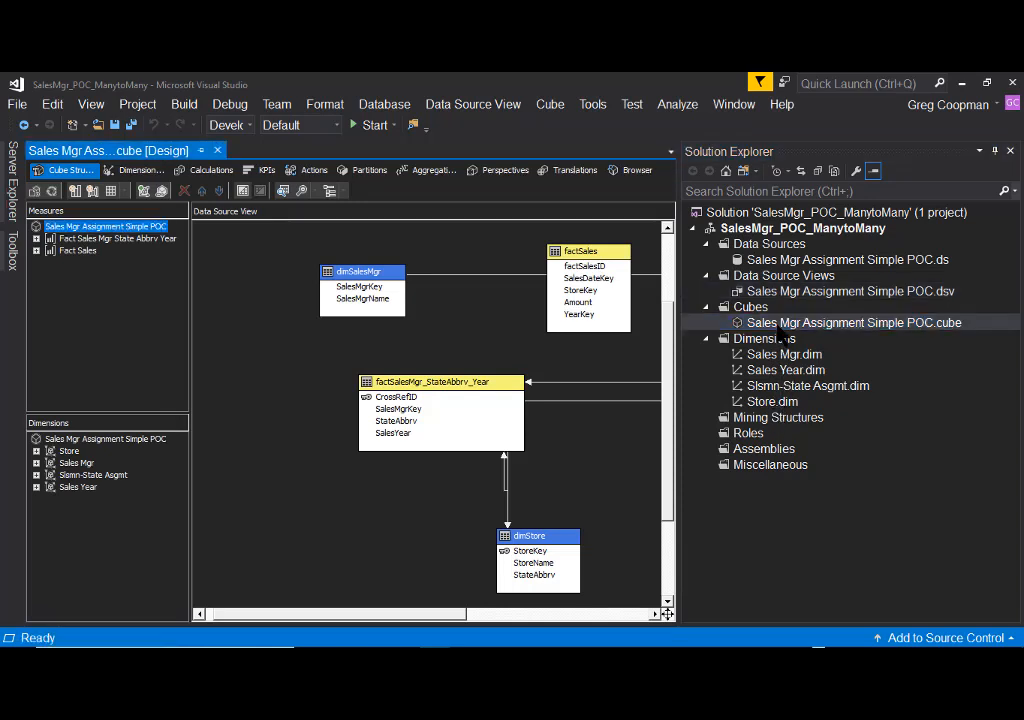
right_click(80, 236)
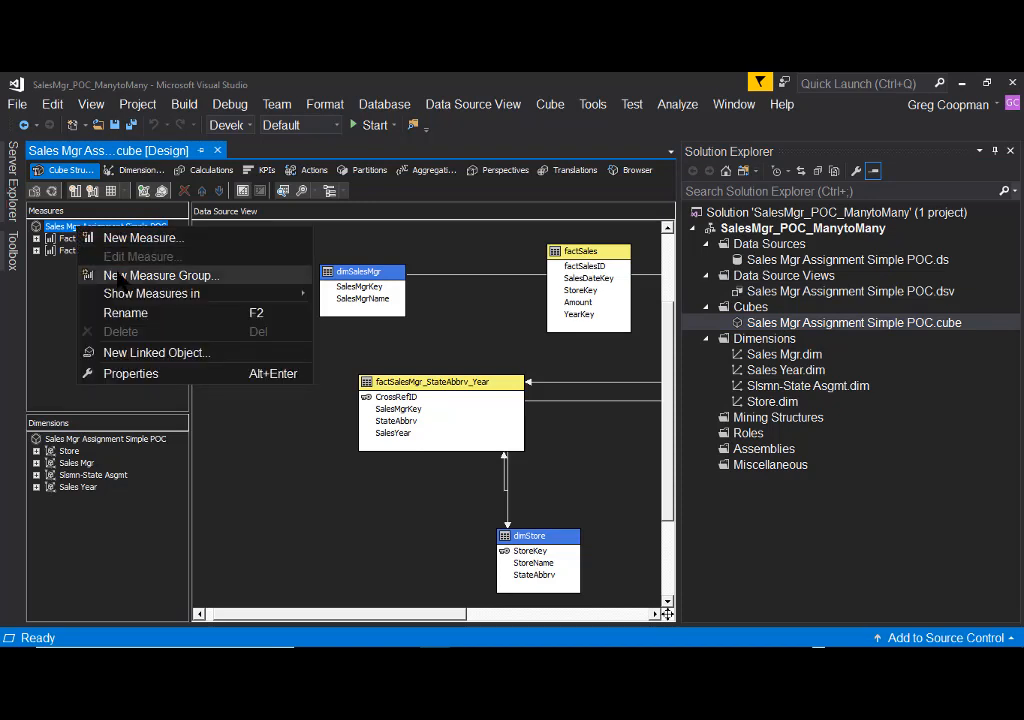
click(46, 325)
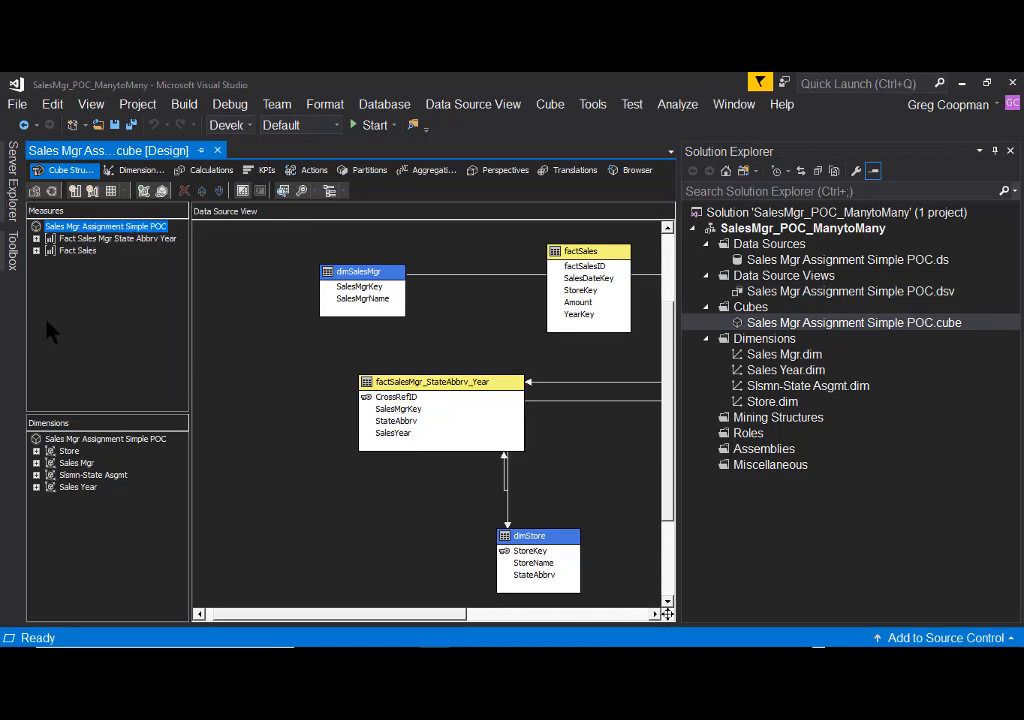
- Examine the measures in the Fact Sales Mgr State Abbrv Year and Fact Sales measure groups, then collapse both groups
click(107, 239)
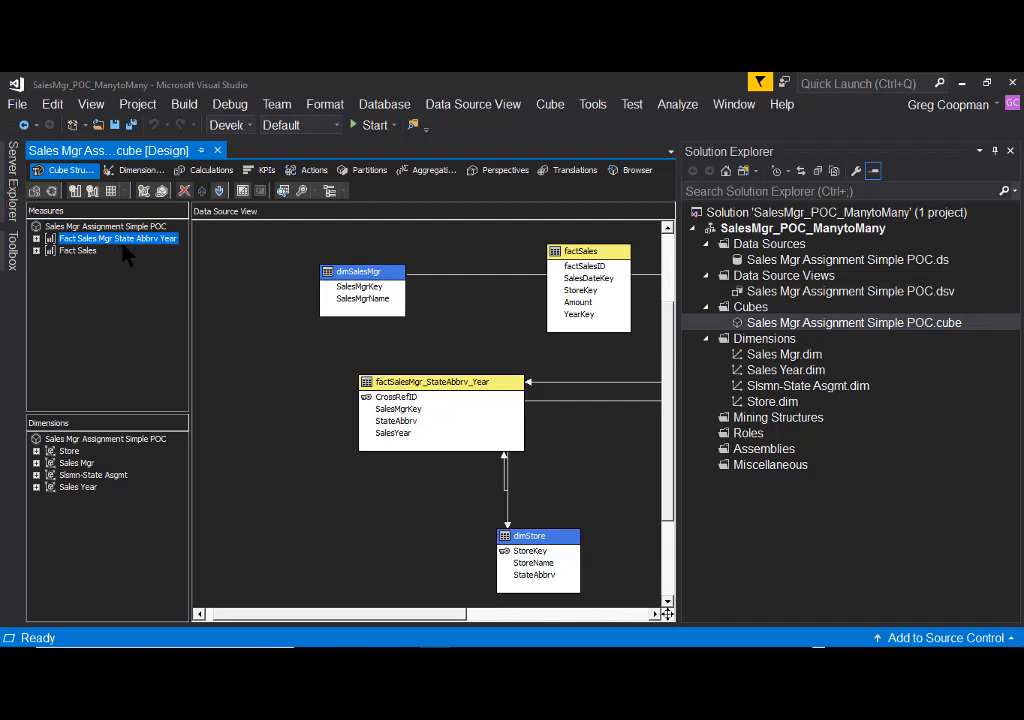
click(36, 239)
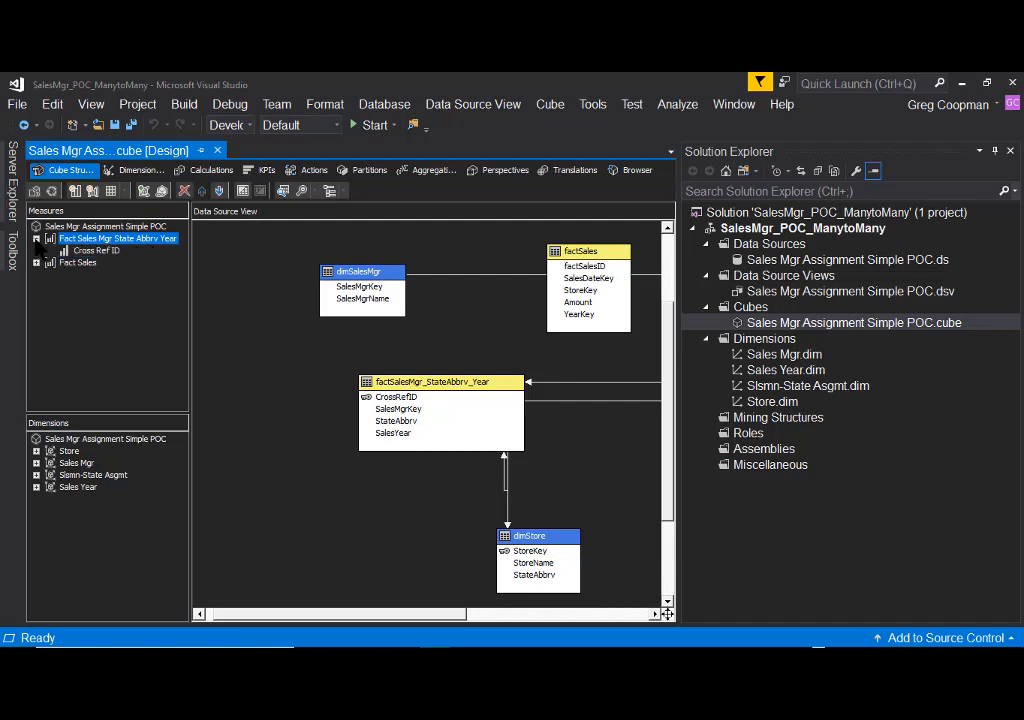
click(94, 251)
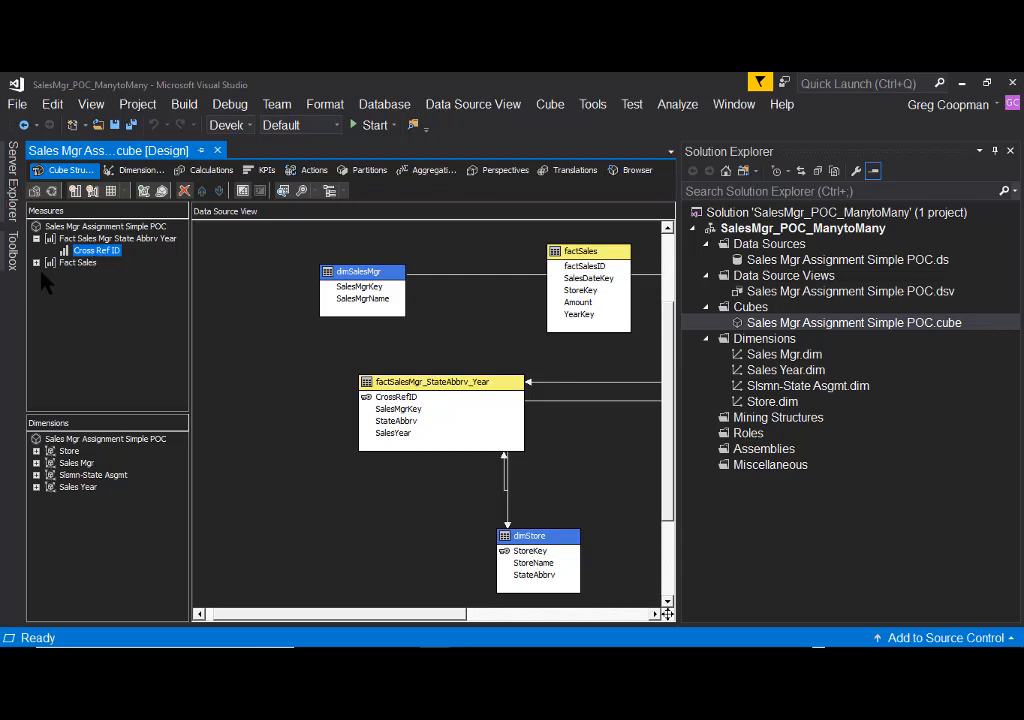
click(36, 262)
click(84, 275)
click(75, 304)
click(36, 262)
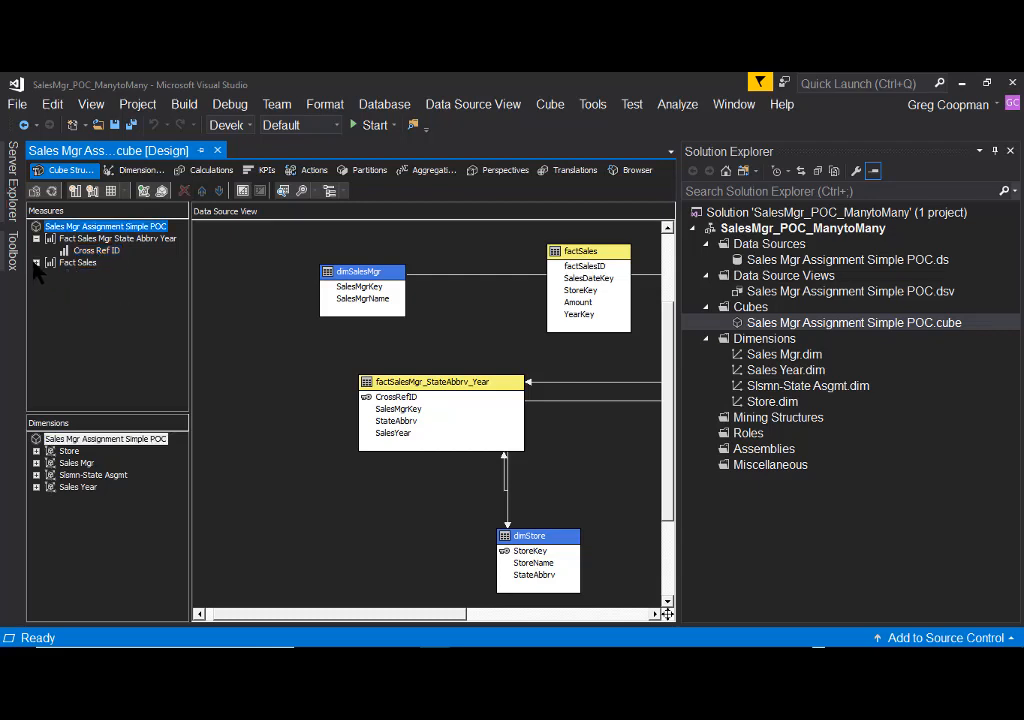
click(36, 238)
- Show the cube's dimension usage and inspect how Store relates to Fact Sales Mgr State Abbrv Year, making no changes
click(134, 172)
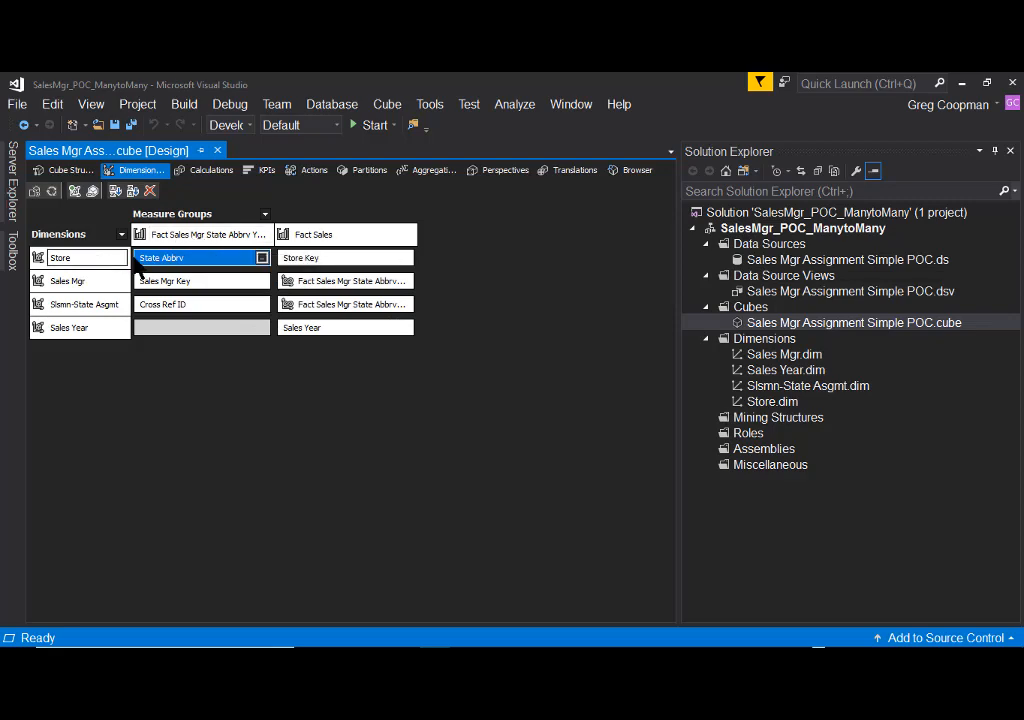
click(262, 258)
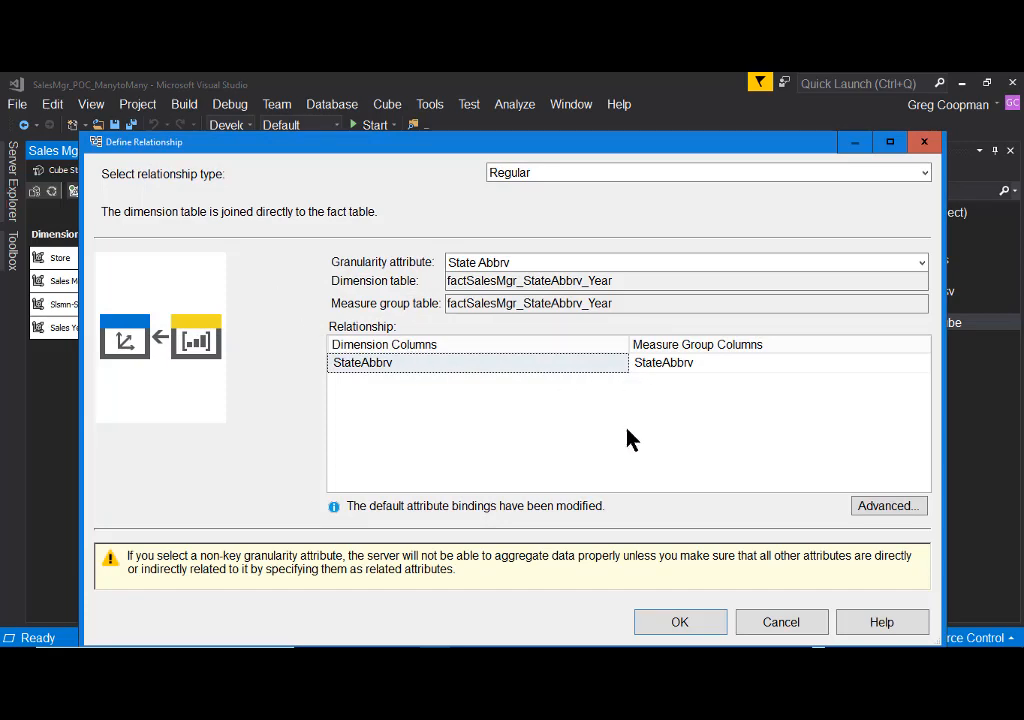
click(783, 626)
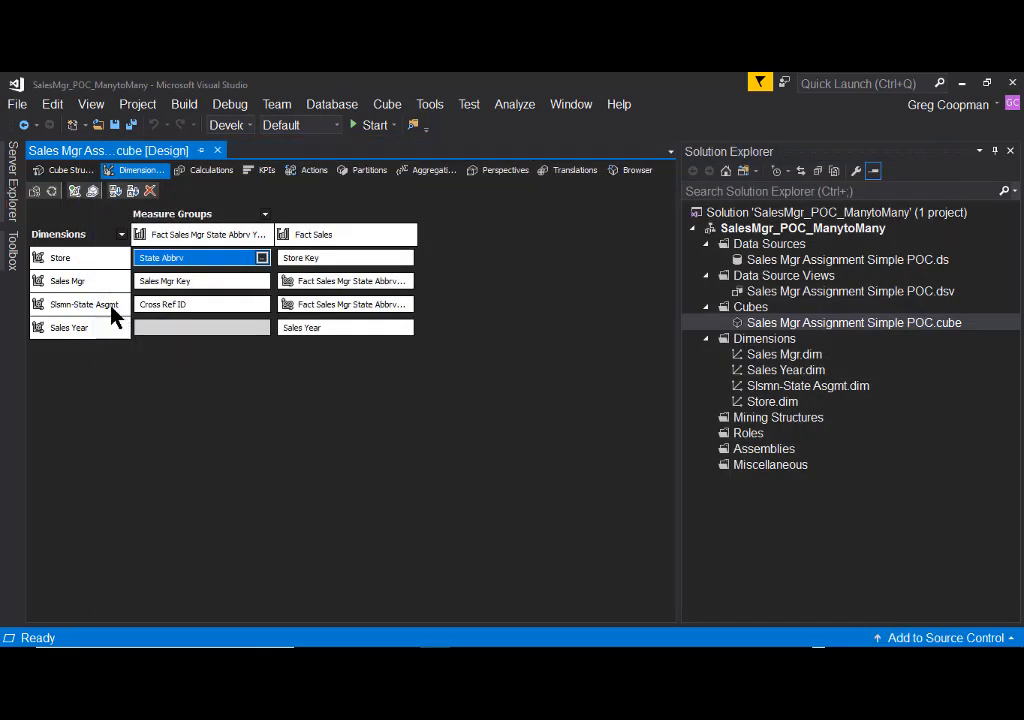
- Inspect the relationships of Sales Mgr and Slsmn-State Asgmt to the Fact Sales Mgr State Abbrv Year measure group, cancelling each
click(258, 280)
click(261, 281)
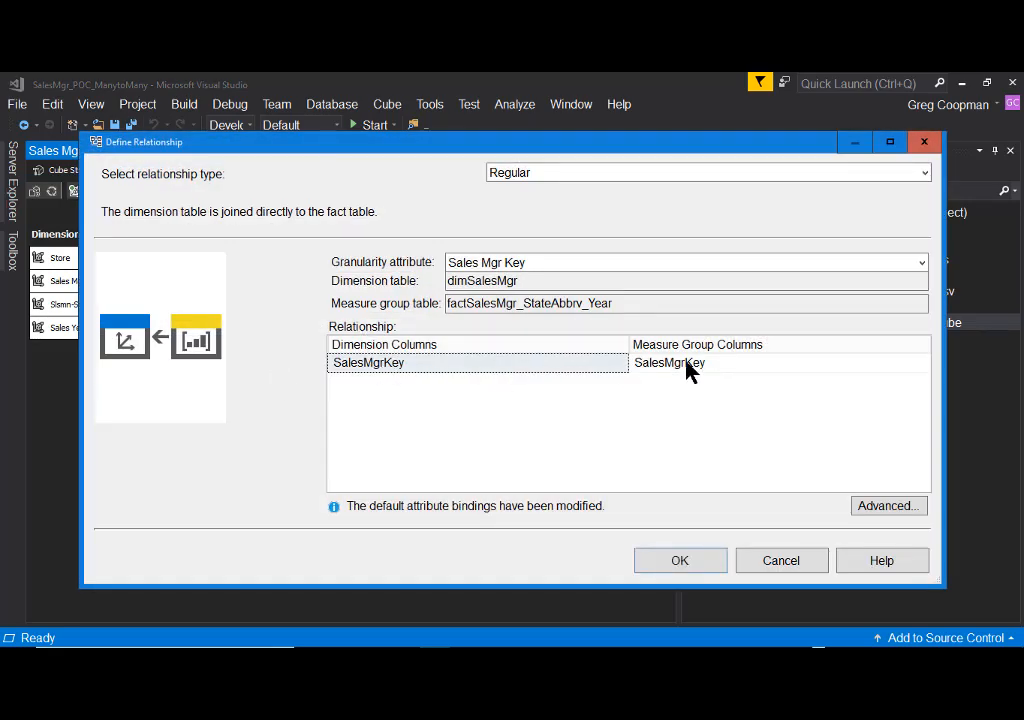
click(778, 563)
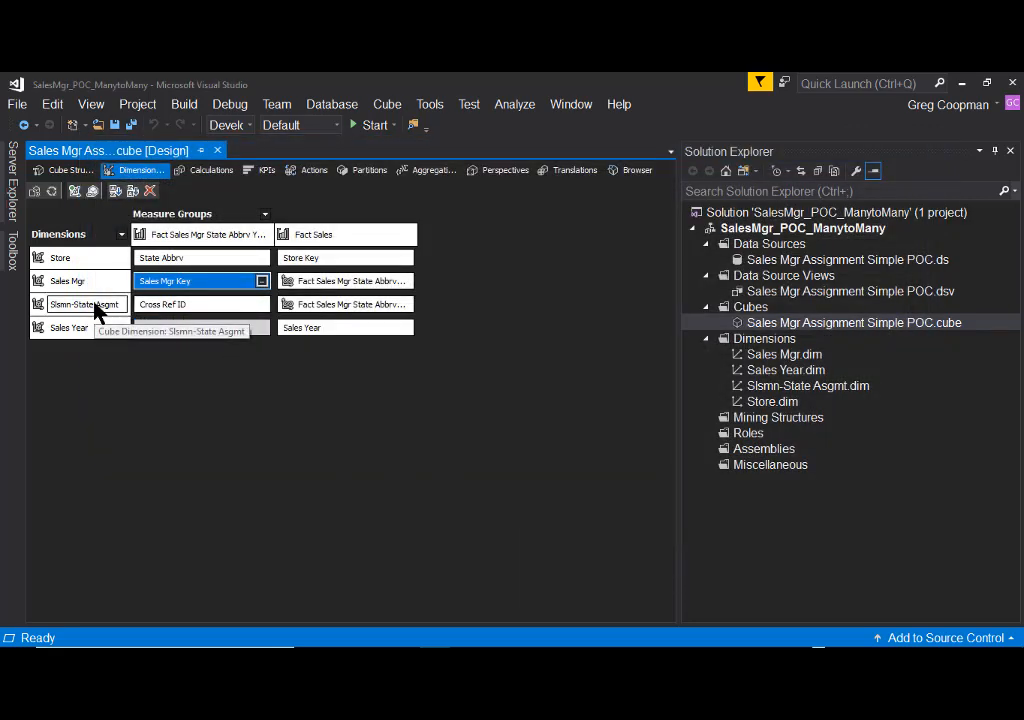
click(227, 308)
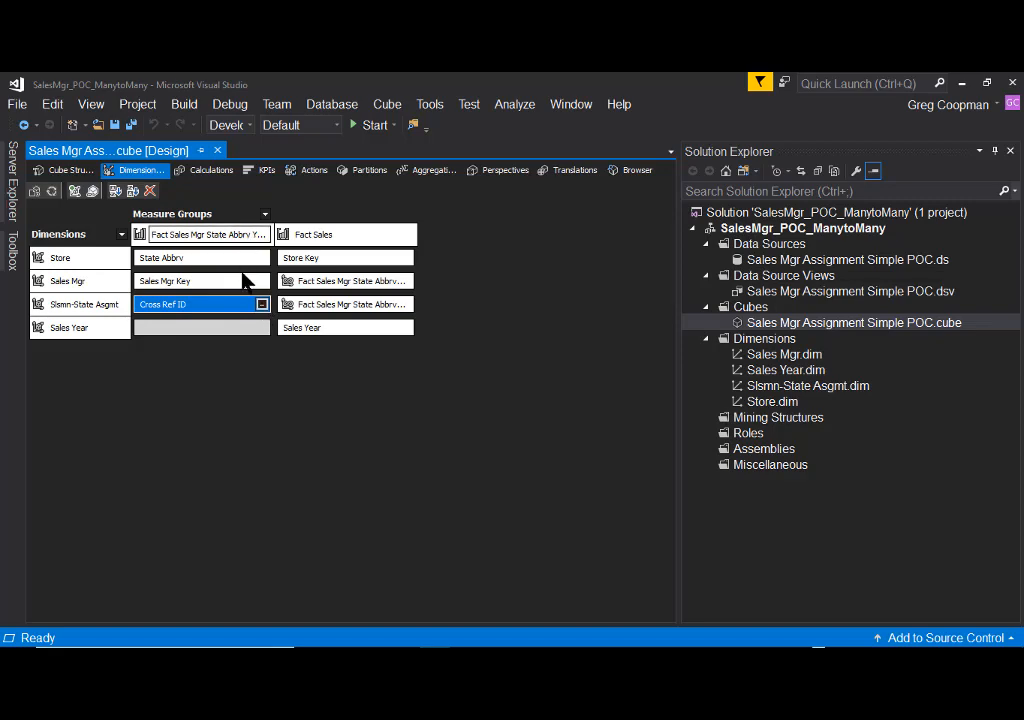
click(261, 304)
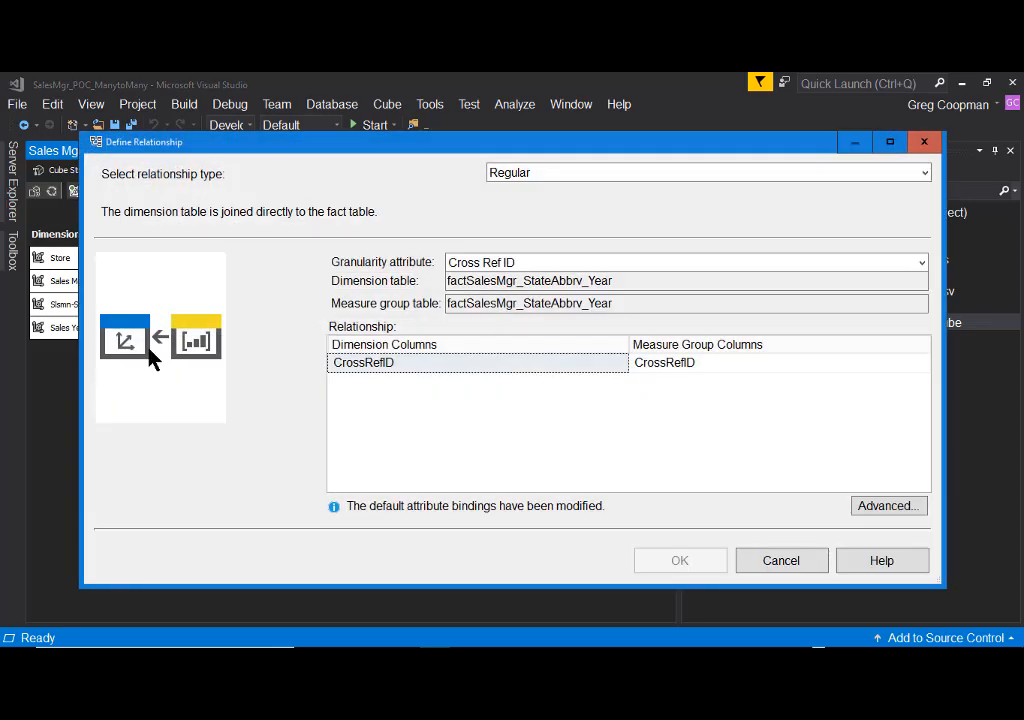
click(775, 568)
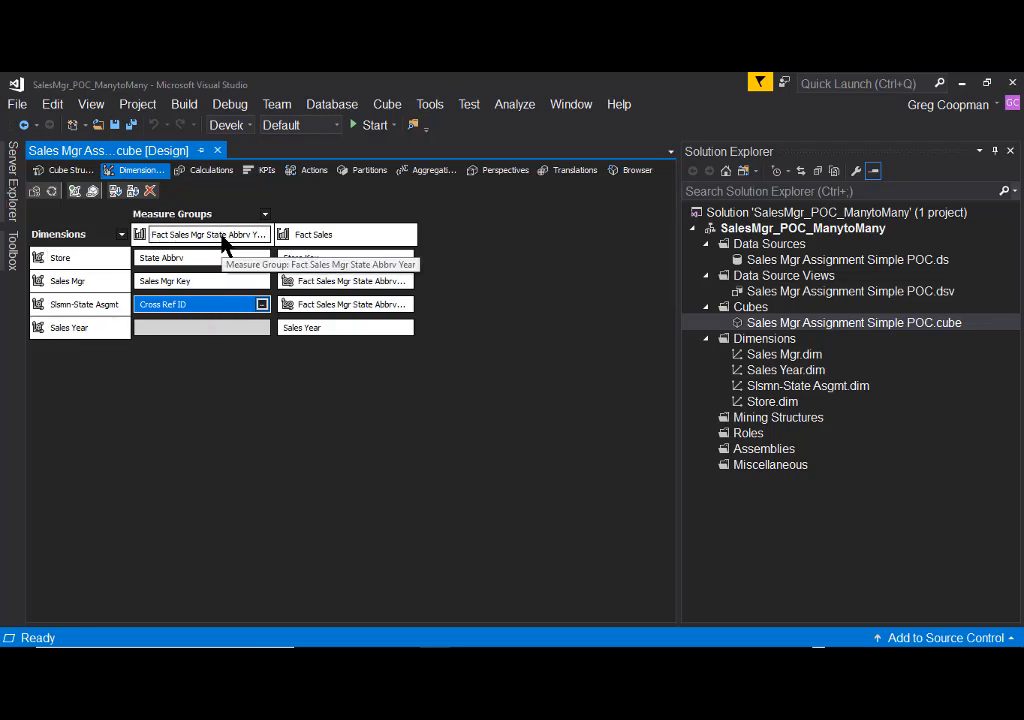
- Inspect the Store dimension's relationship to the Fact Sales measure group and cancel without changes
click(300, 234)
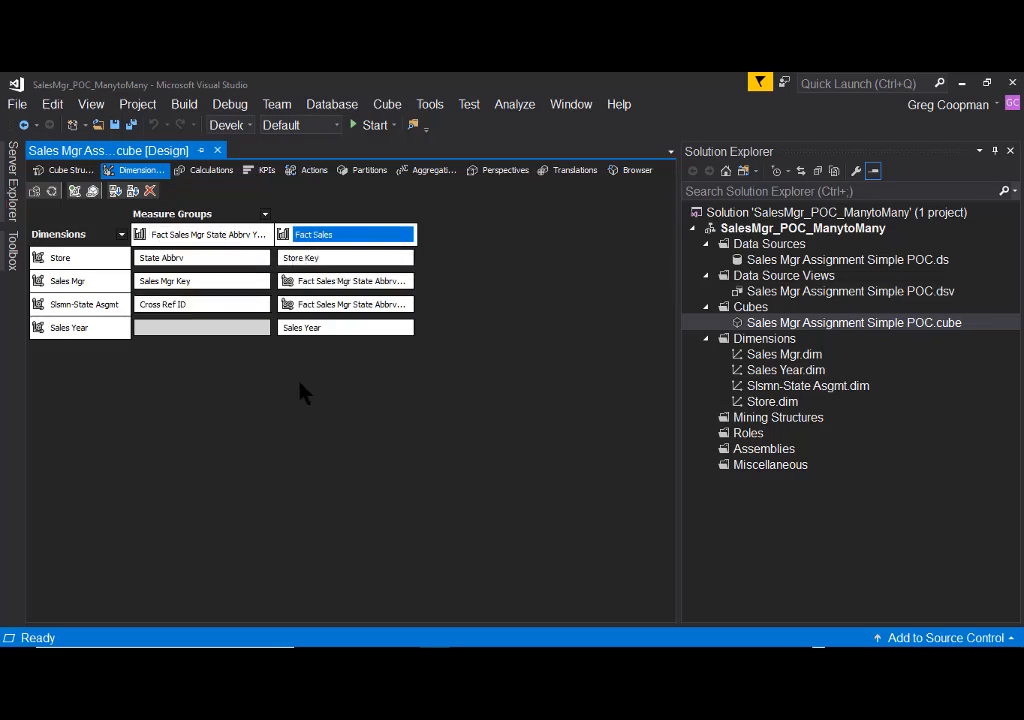
click(82, 259)
click(300, 262)
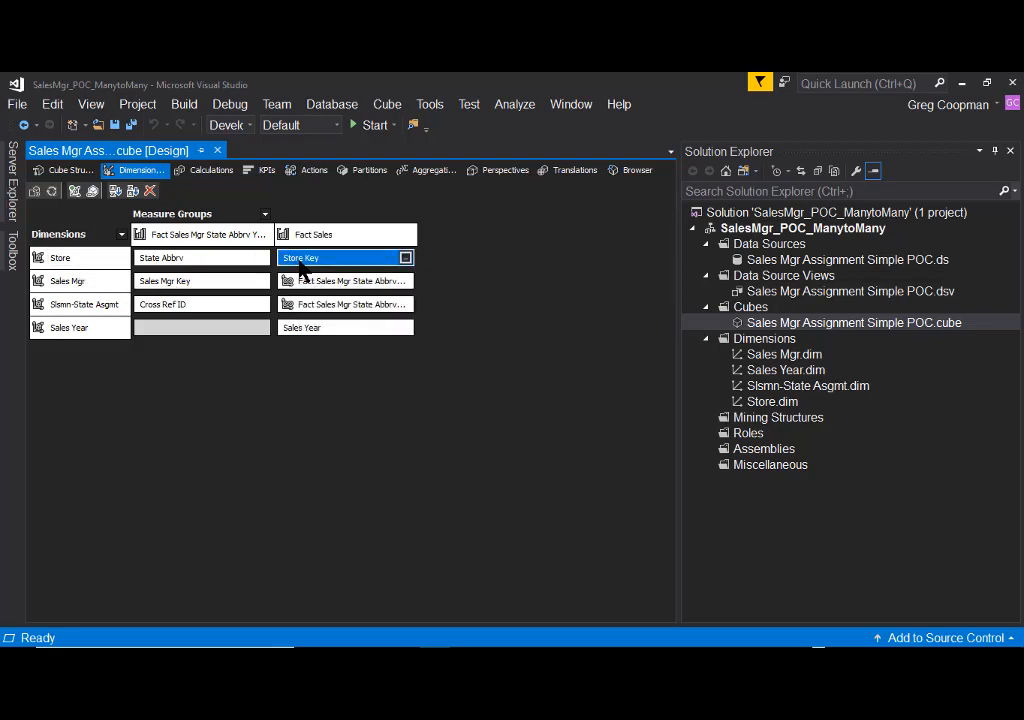
click(405, 258)
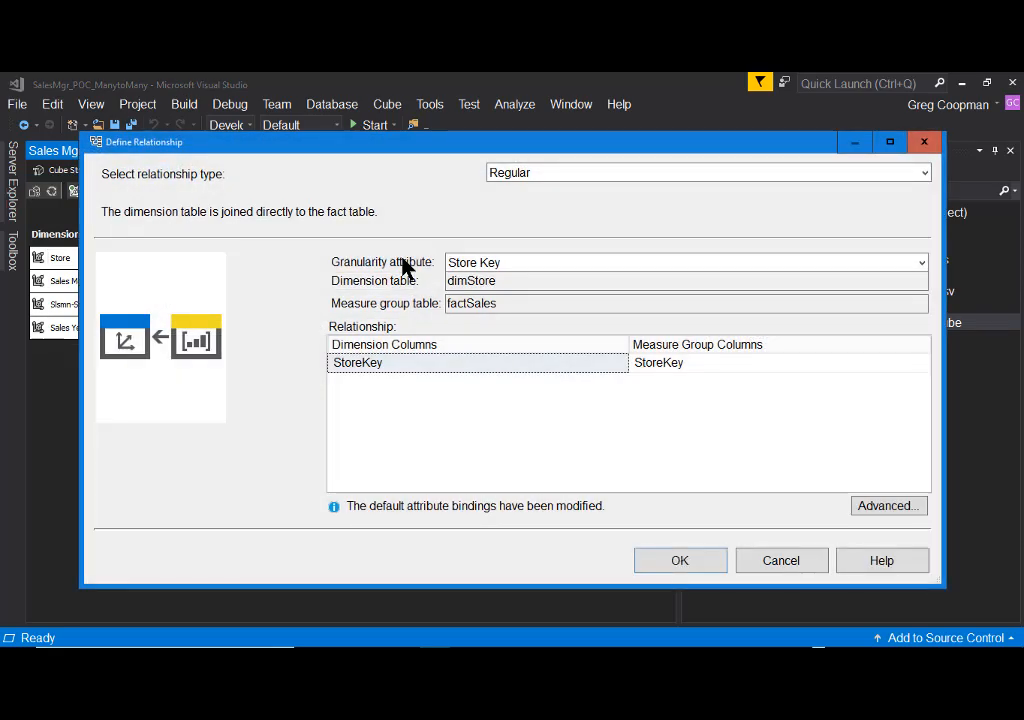
click(801, 561)
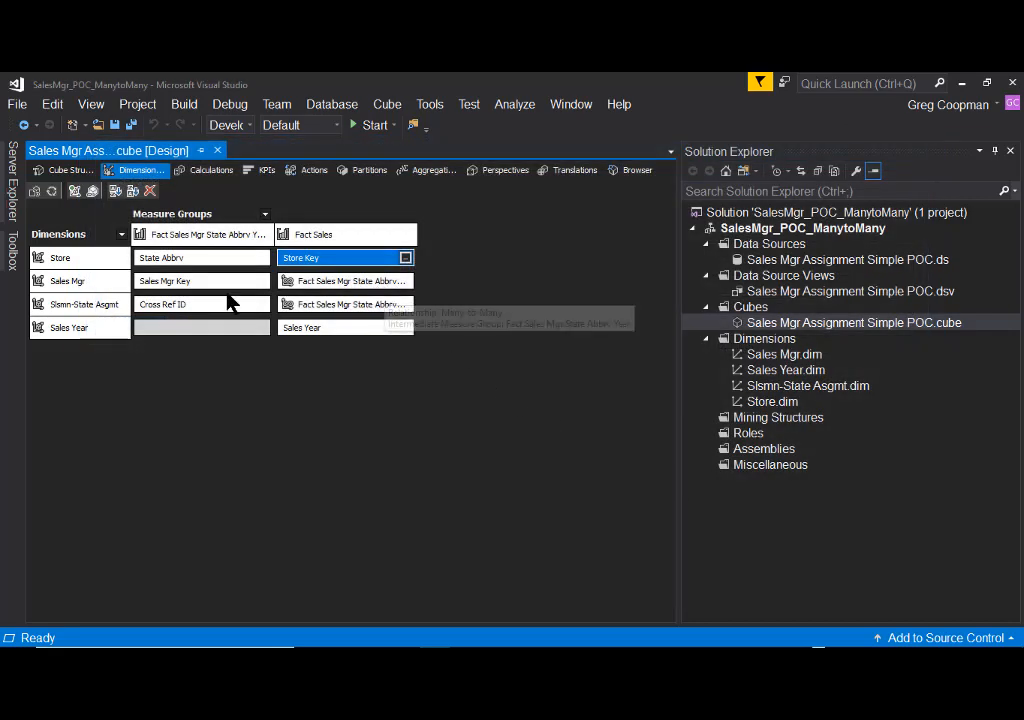
- Point out the Sales Mgr and Slsmn-State Asgmt dimensions, review the table links in the reopened data source view, and return to the cube
click(72, 283)
click(80, 306)
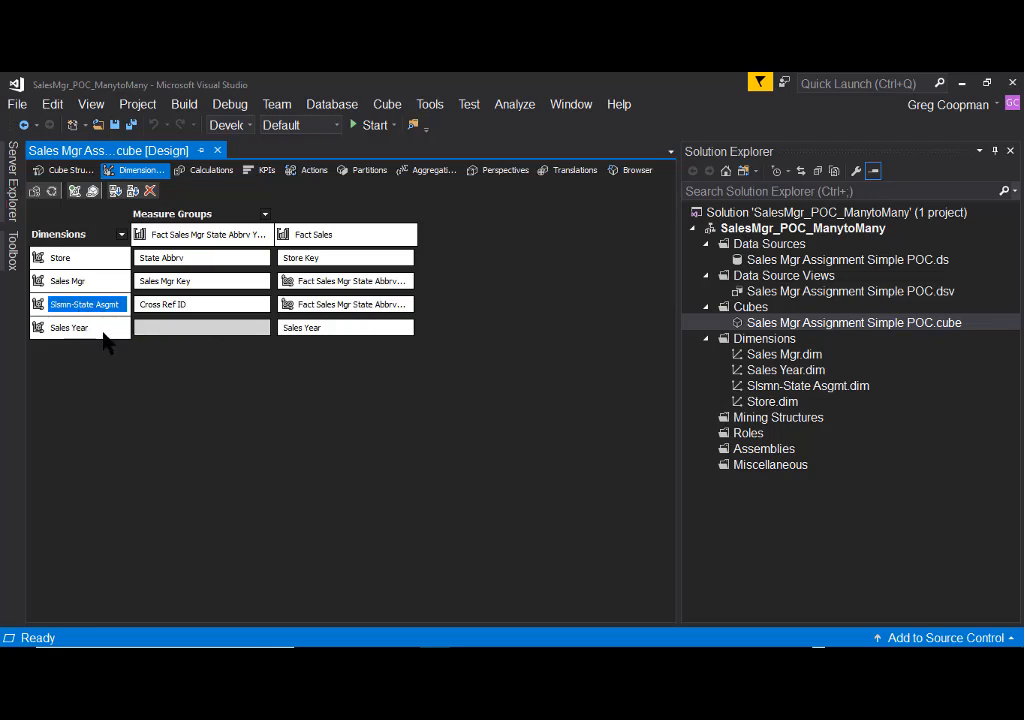
click(88, 285)
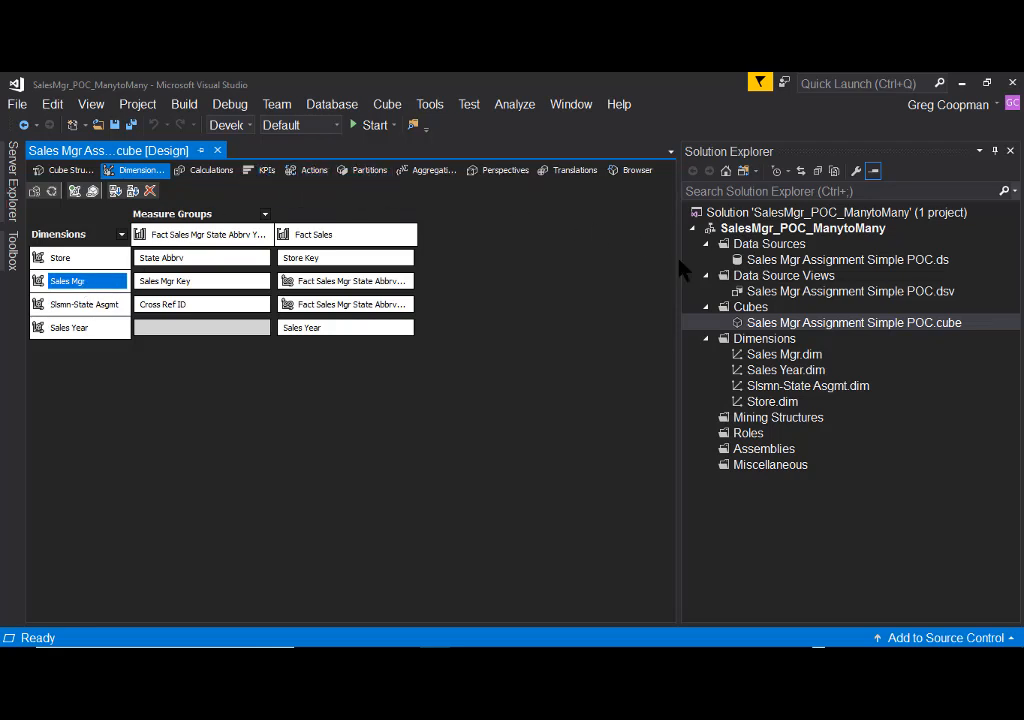
double_click(776, 291)
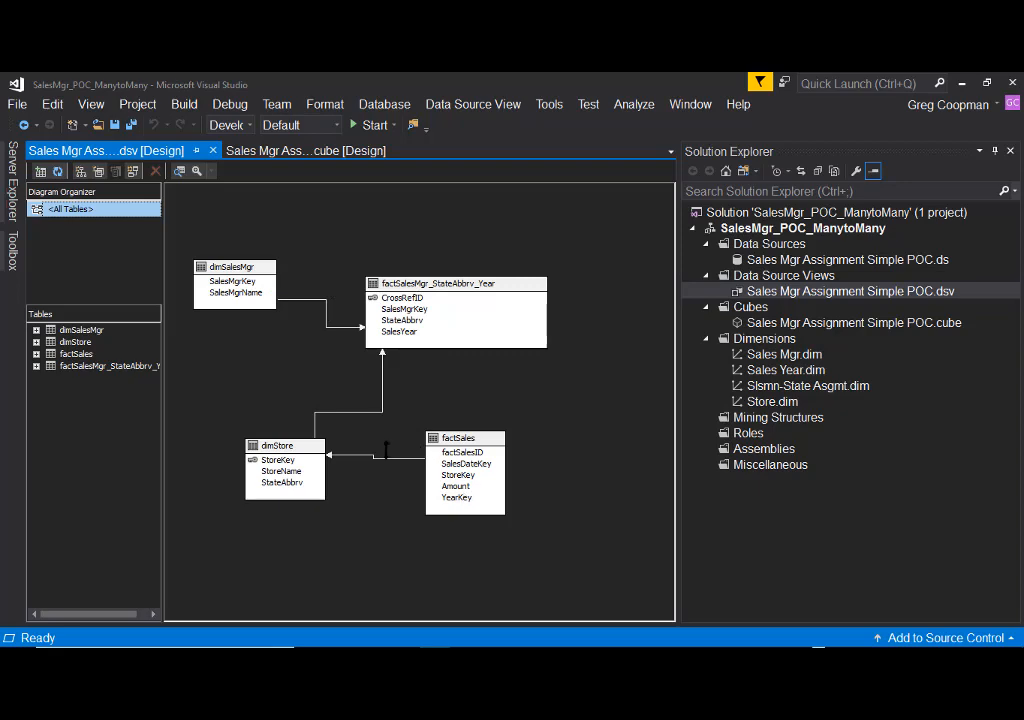
click(300, 415)
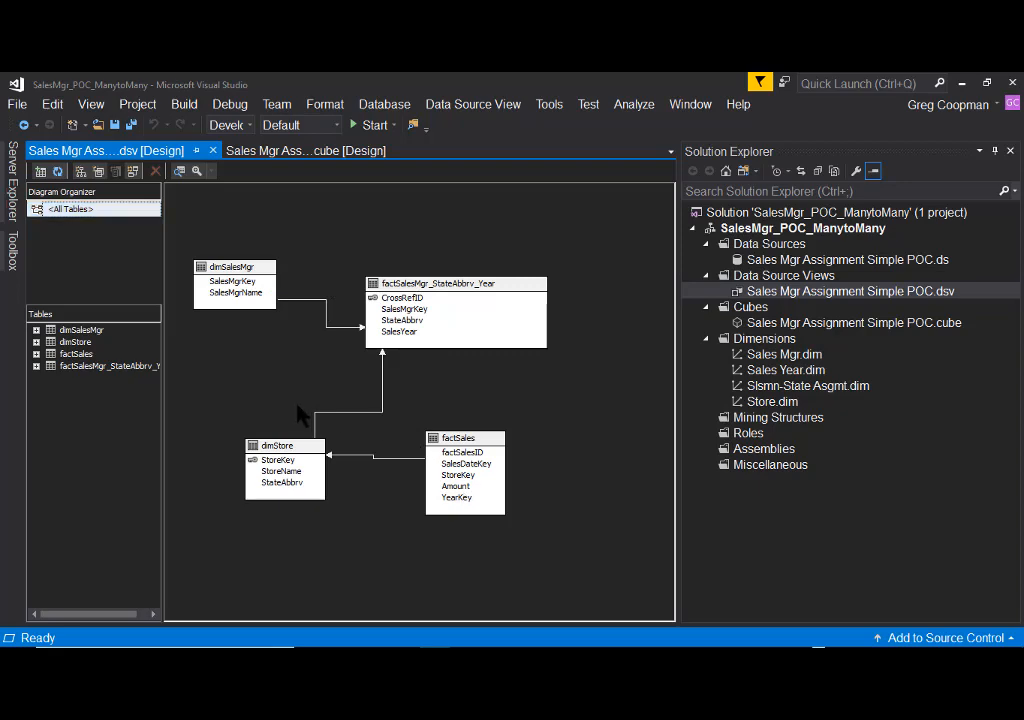
click(263, 151)
- Inspect the many-to-many relationships of Sales Mgr and Slsmn-State Asgmt to the Fact Sales measure group, cancelling each without changes
click(352, 283)
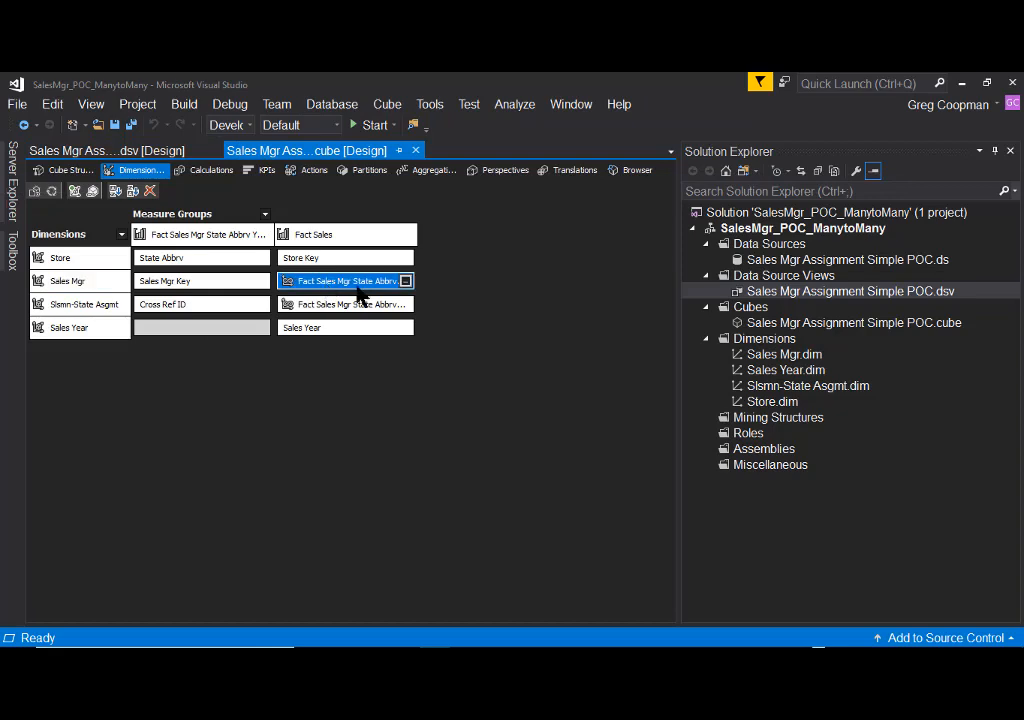
click(405, 281)
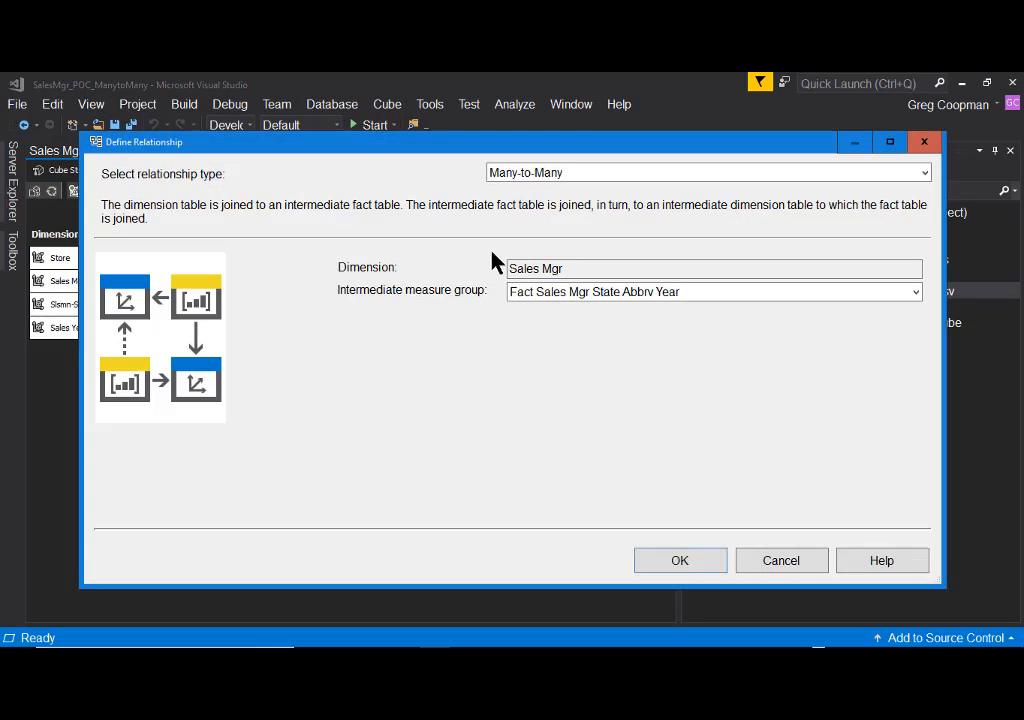
click(790, 561)
click(403, 308)
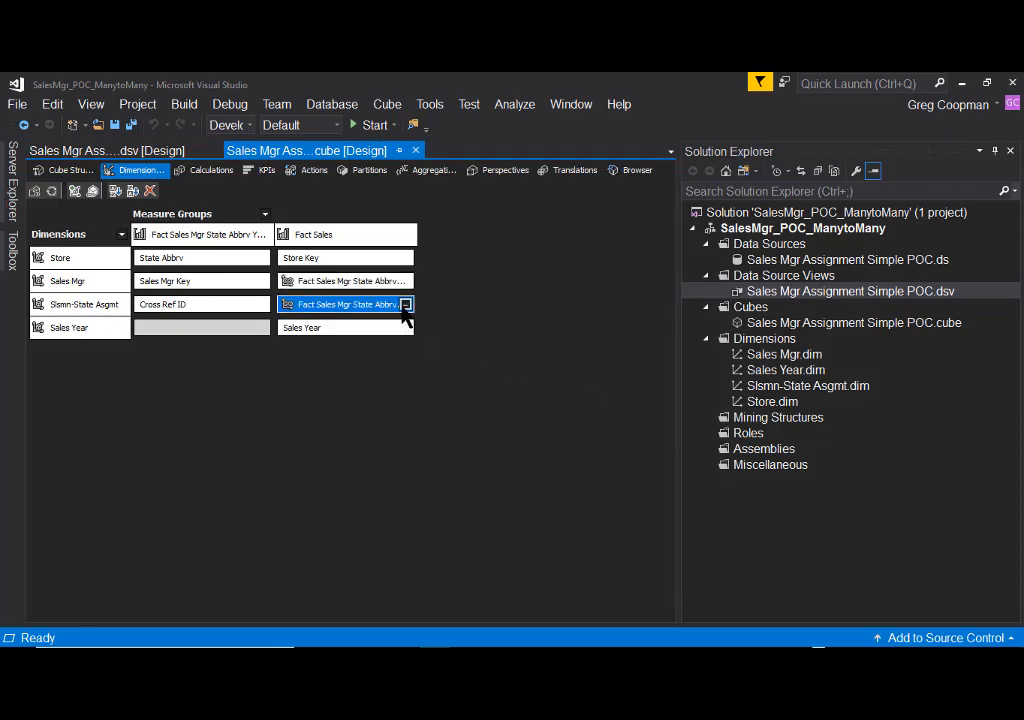
click(406, 305)
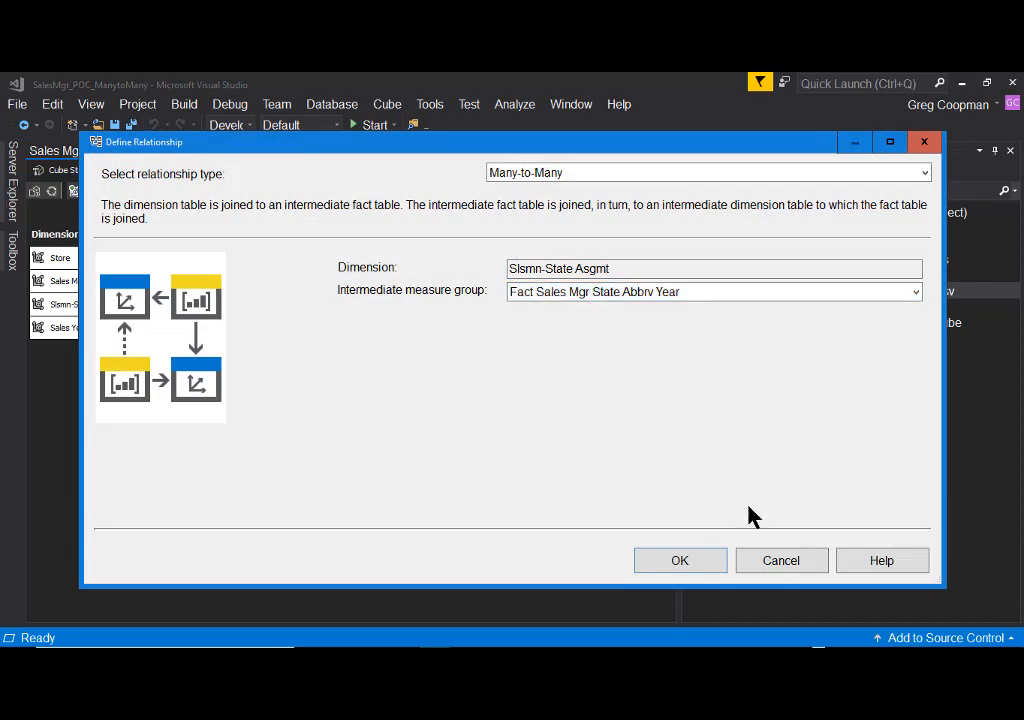
click(778, 561)
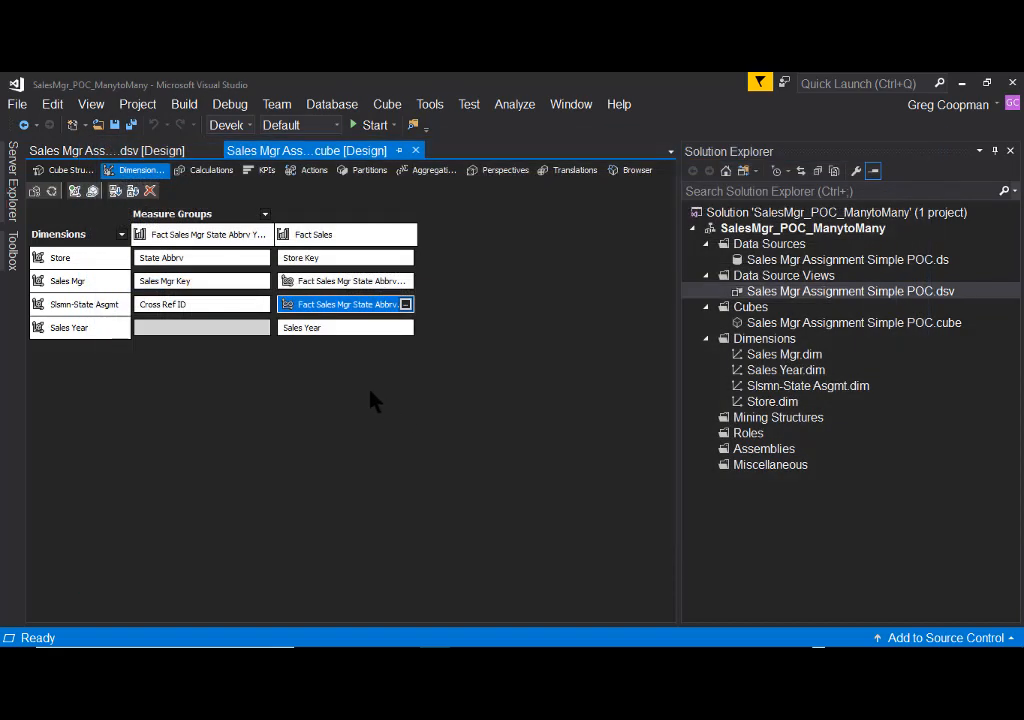
- Inspect the Sales Year dimension's relationship to Fact Sales, cancel without changes, and point out Sales Year.dim in the project
click(360, 330)
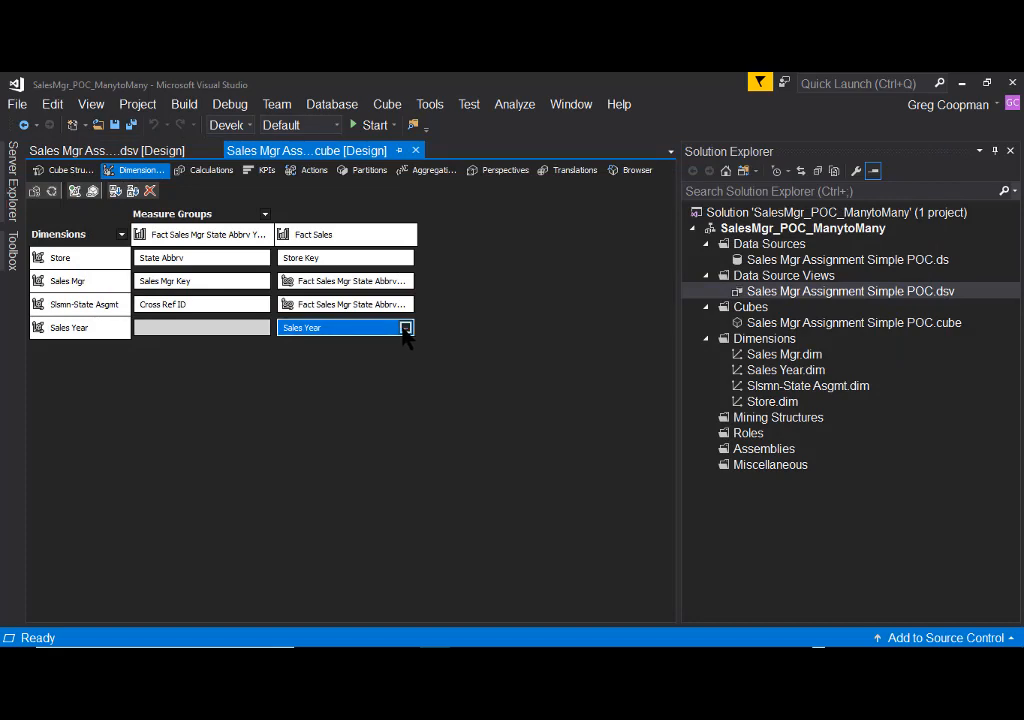
click(405, 328)
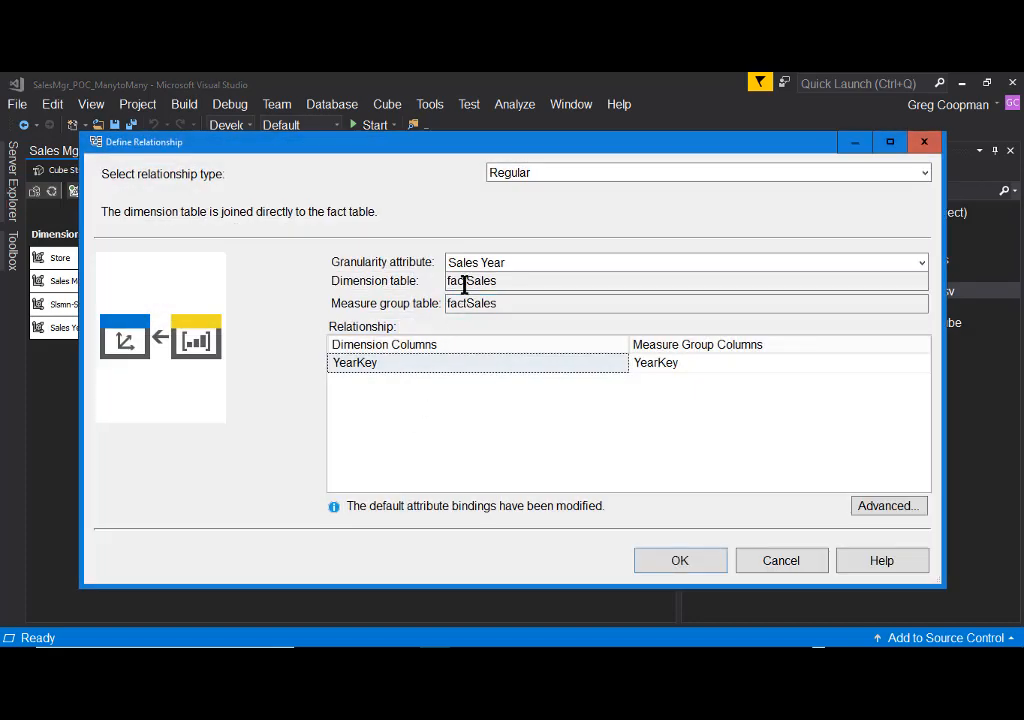
click(750, 562)
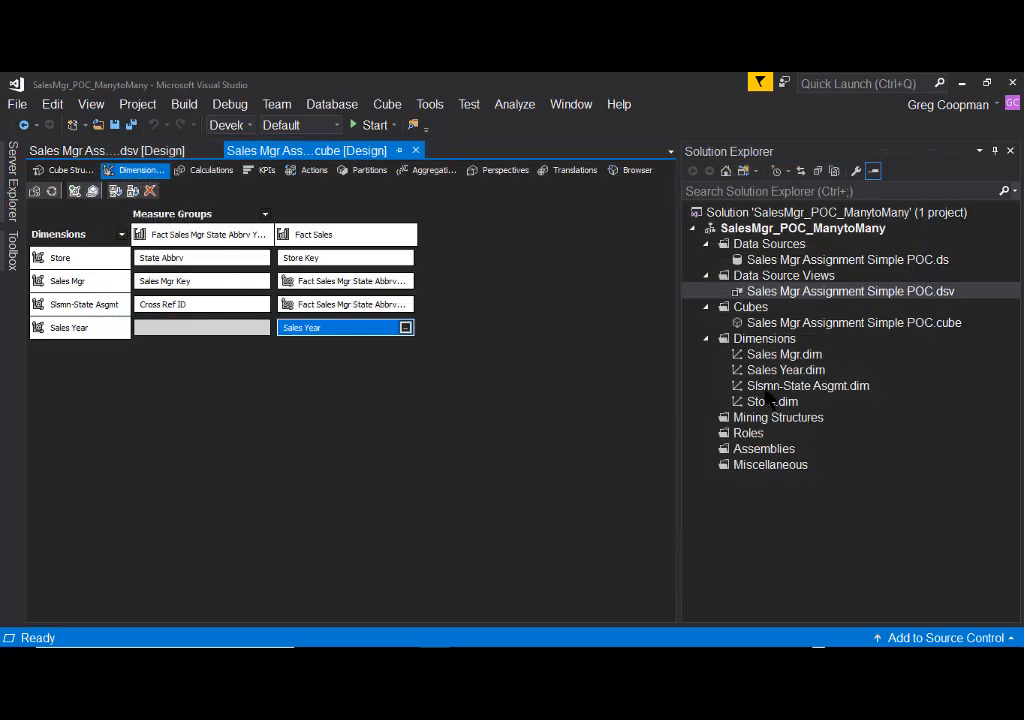
click(768, 372)
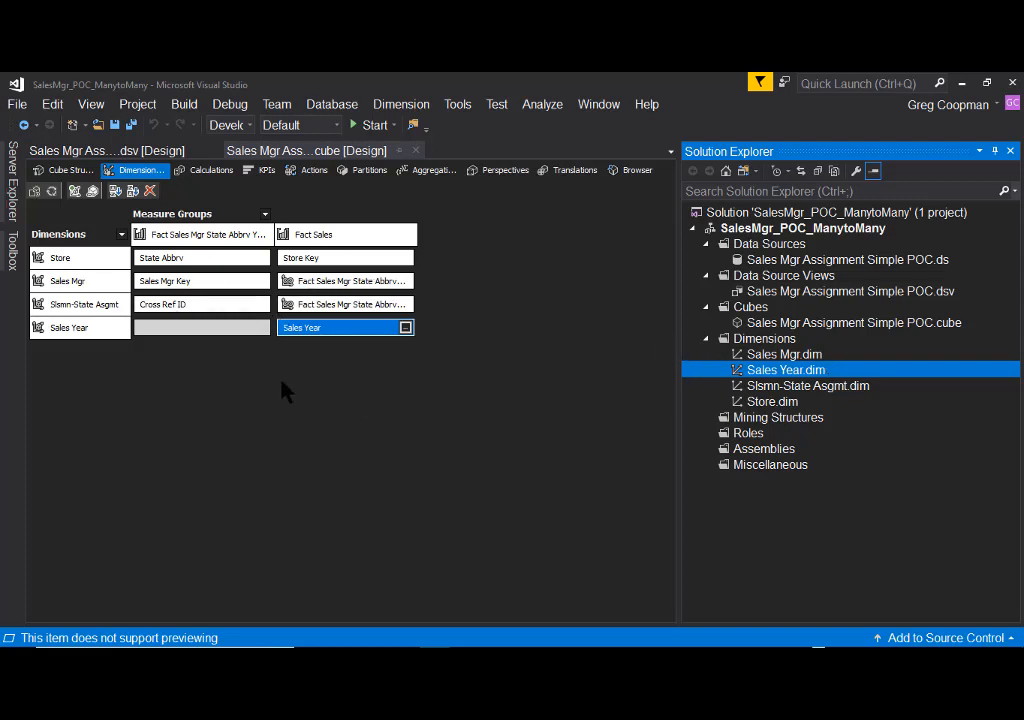
click(313, 430)
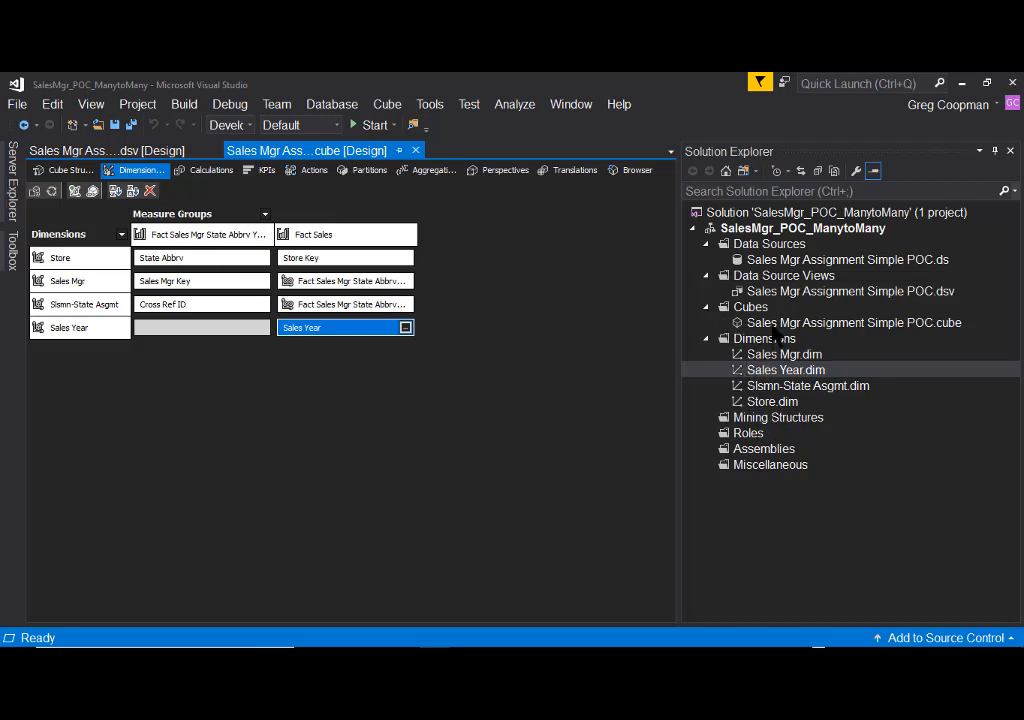
- Switch to the POC Many to Many workbook in Excel and point out the 2015, 2016 and 2017 Asgmt rows in the three PivotTables
mouse_move(468, 640)
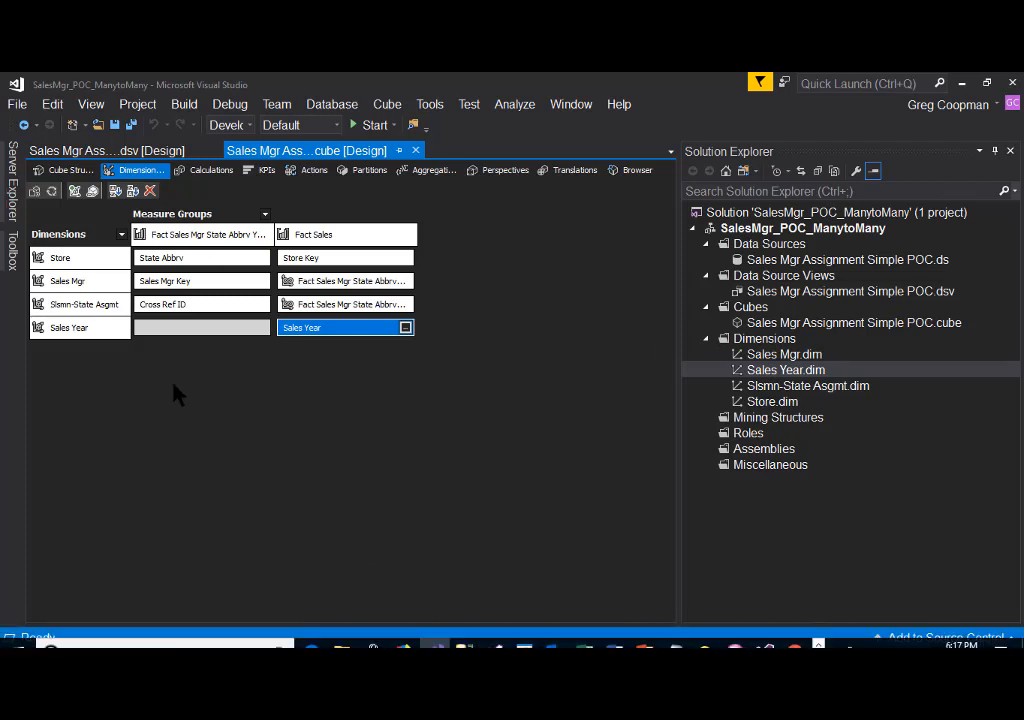
click(98, 149)
click(116, 126)
mouse_move(646, 644)
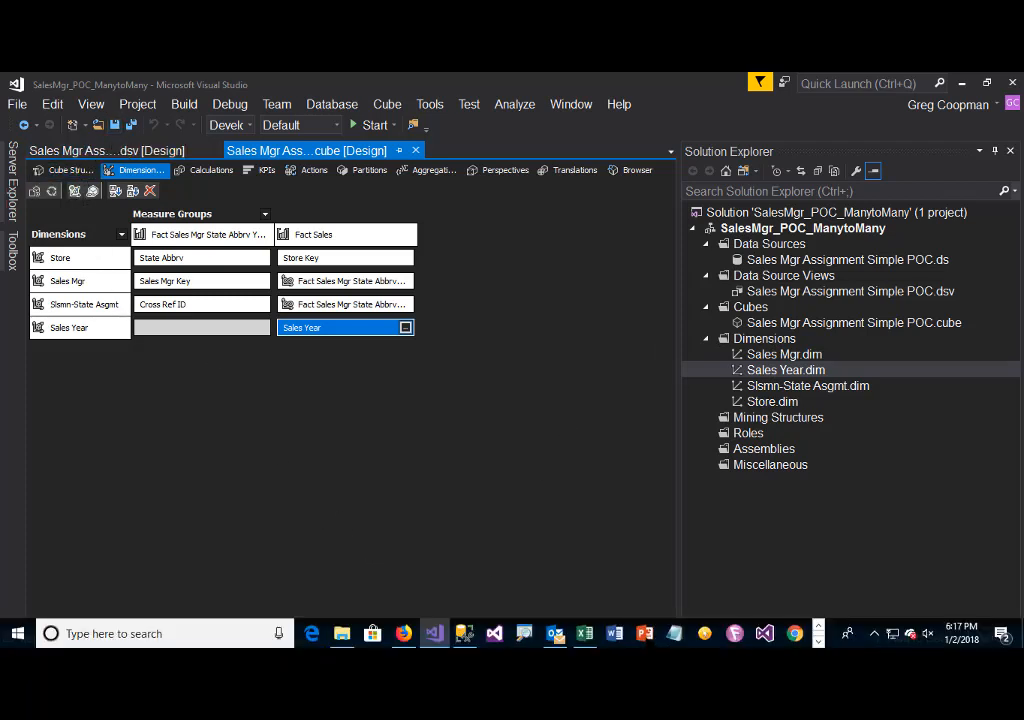
mouse_move(585, 633)
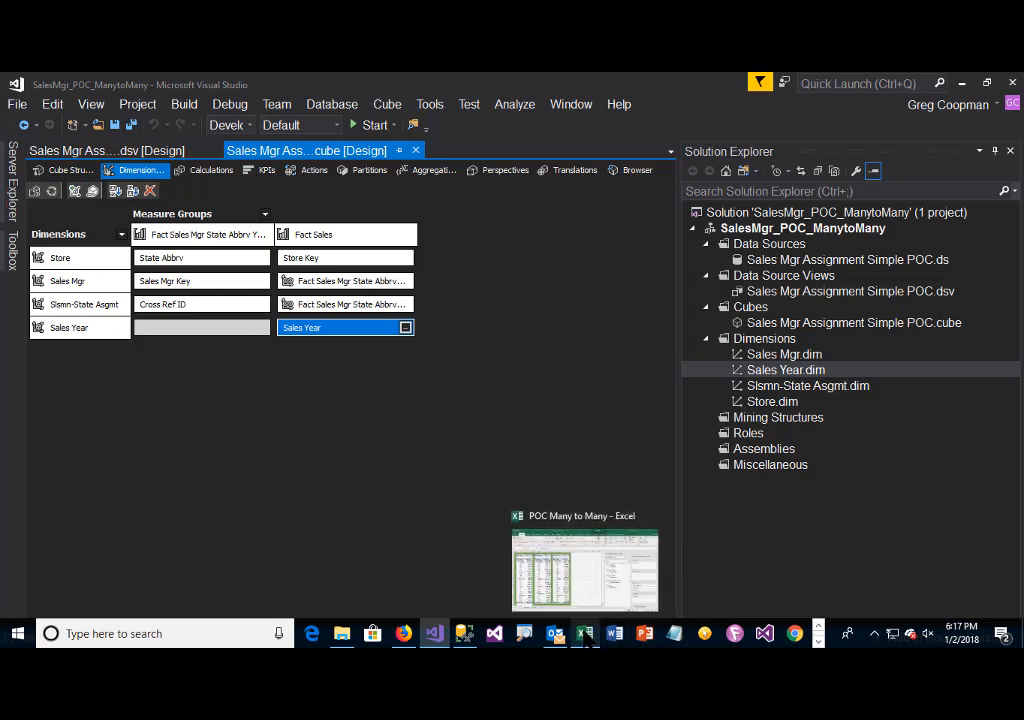
click(574, 590)
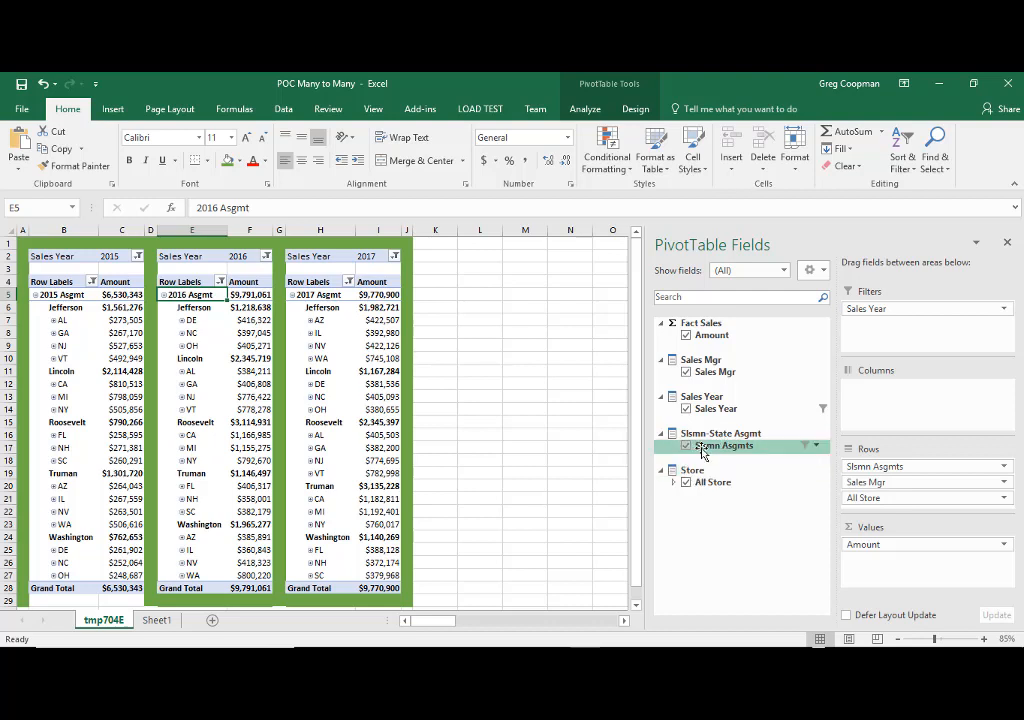
click(63, 296)
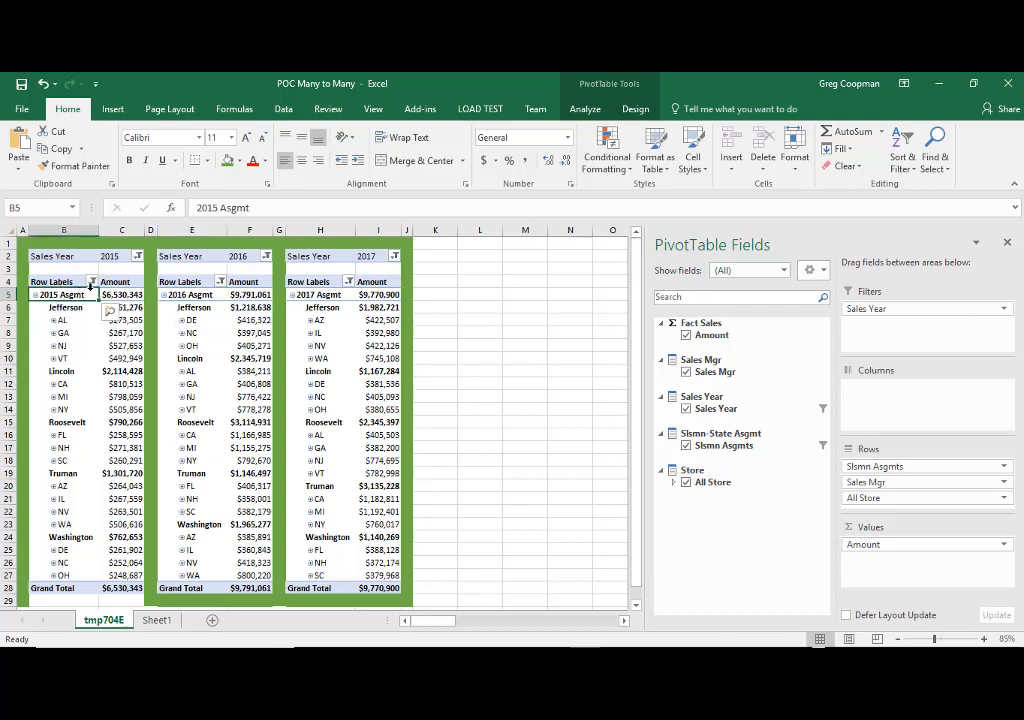
click(192, 296)
click(305, 296)
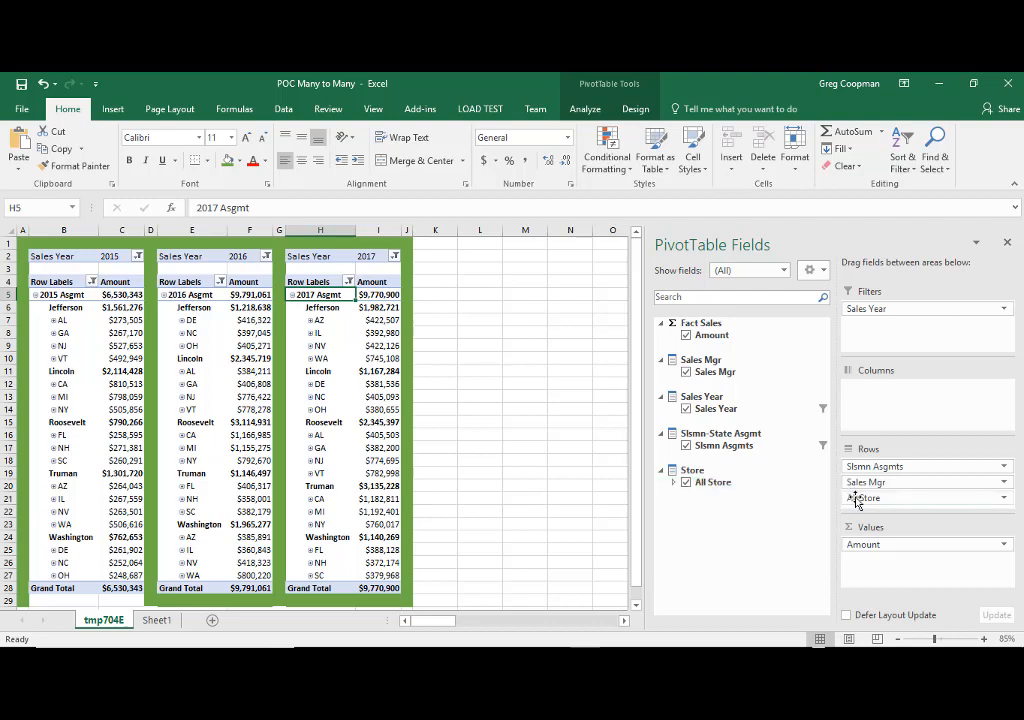
- Expand AL and GA under Jefferson in the 2015 PivotTable to view their stores, and collapse both again
double_click(55, 321)
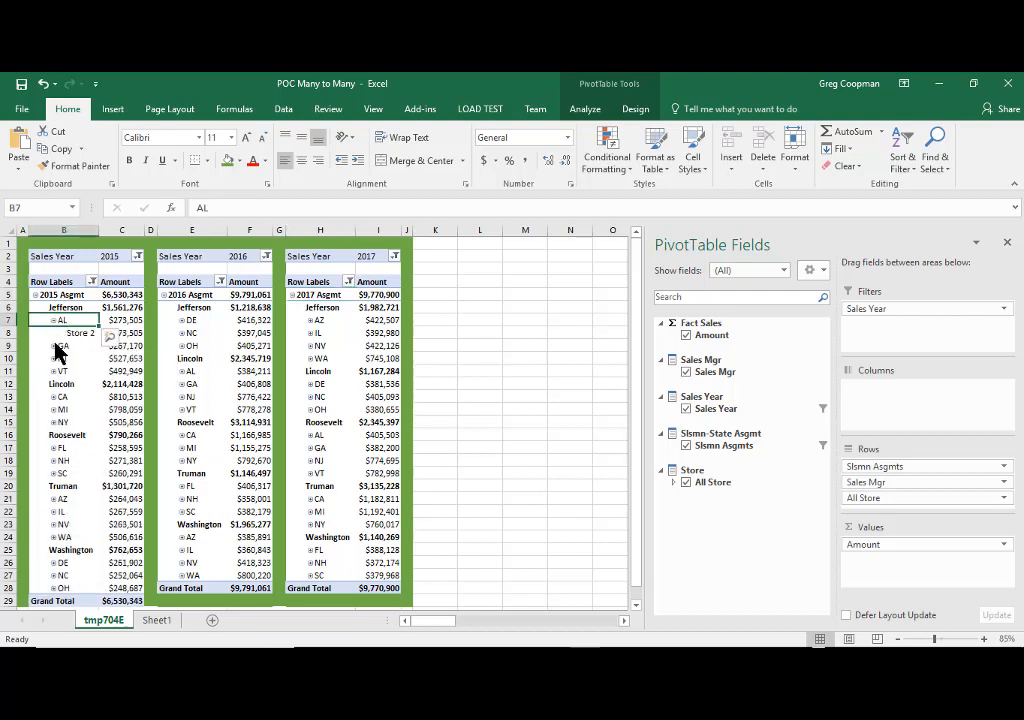
double_click(57, 347)
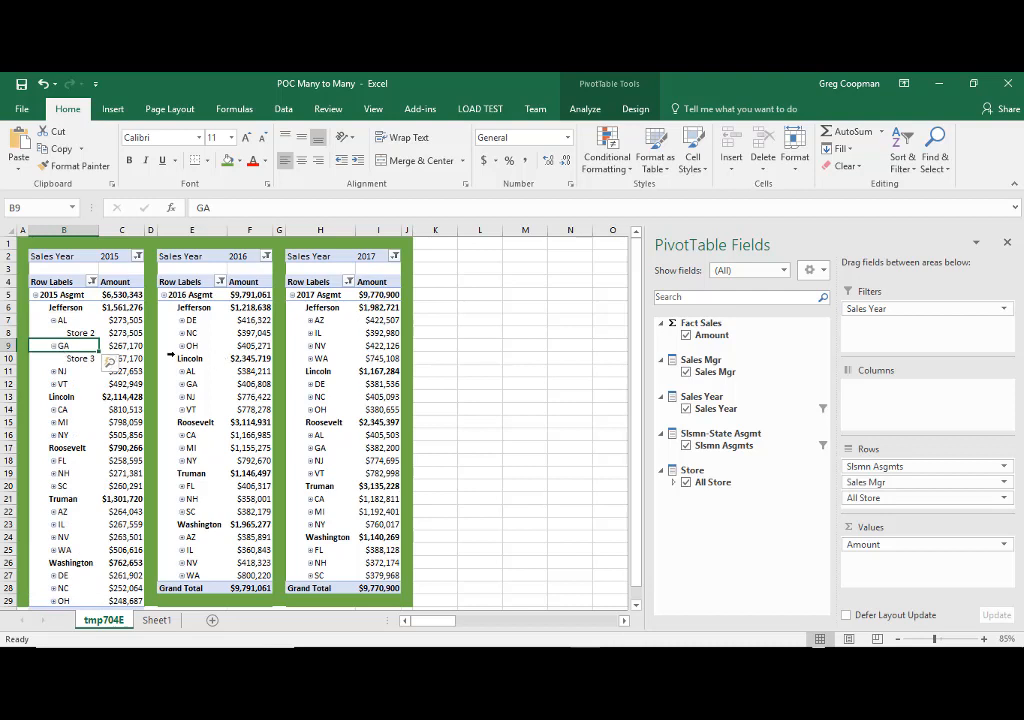
double_click(55, 321)
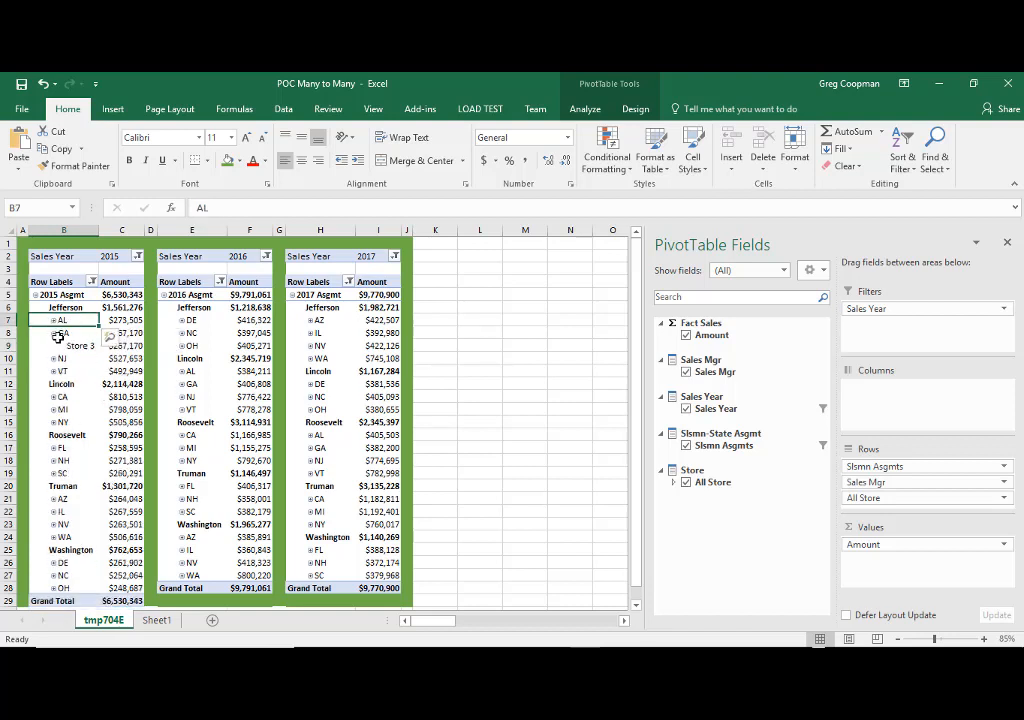
double_click(57, 336)
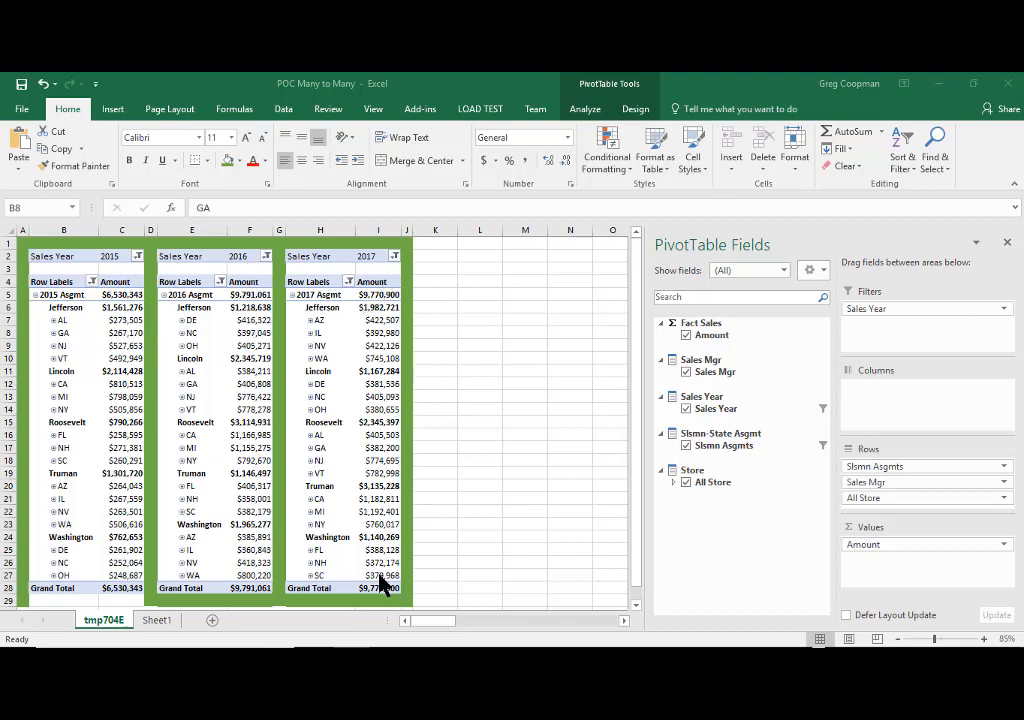
- Check the Slsmn Asgmts row filter of the 2015 PivotTable, cancel without changes, and compare Jefferson's amounts across the three years
click(92, 282)
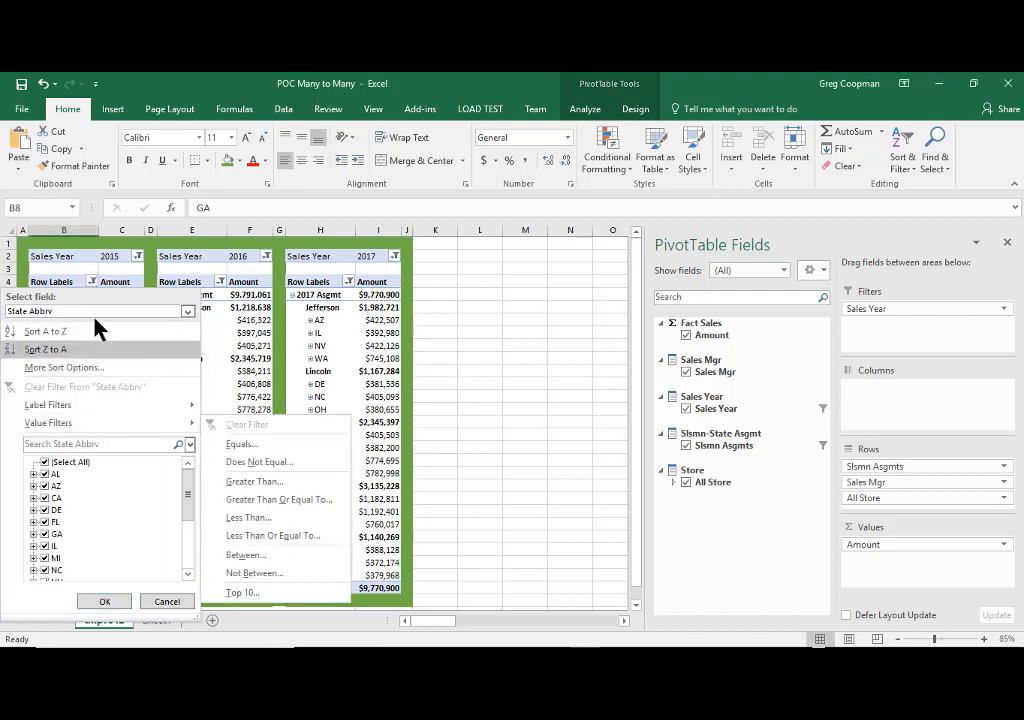
click(187, 311)
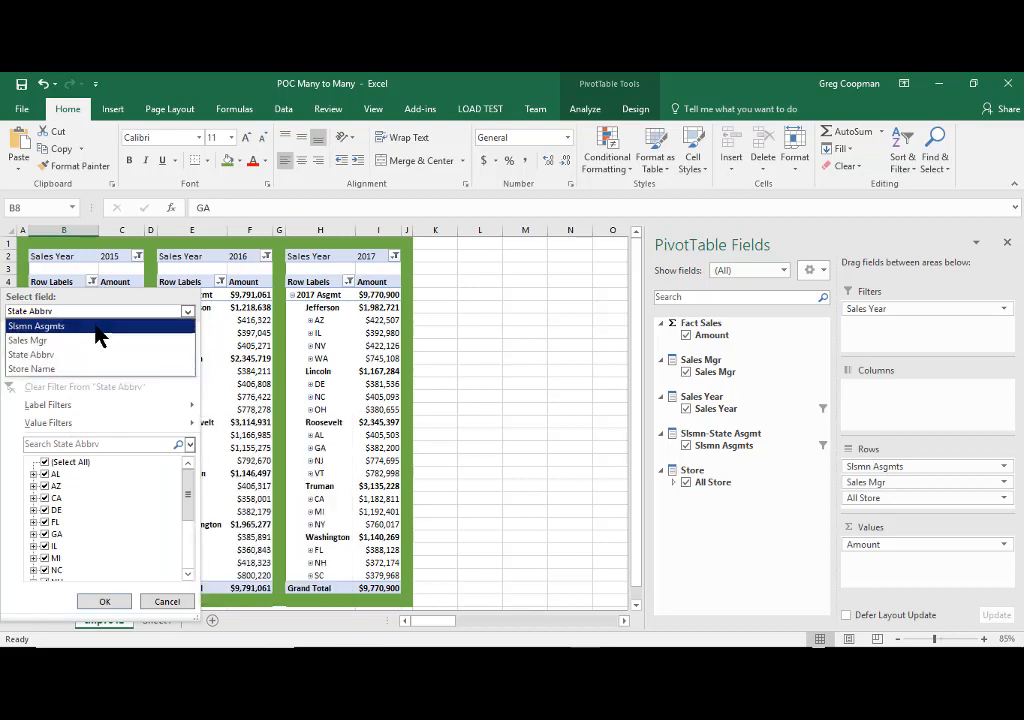
click(99, 336)
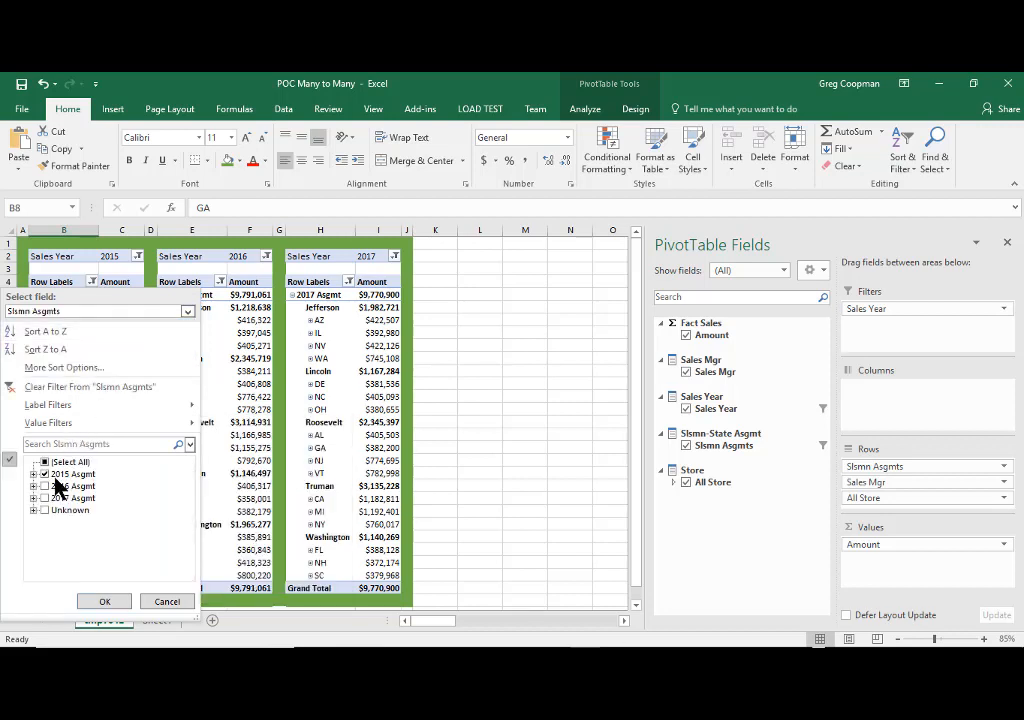
click(170, 603)
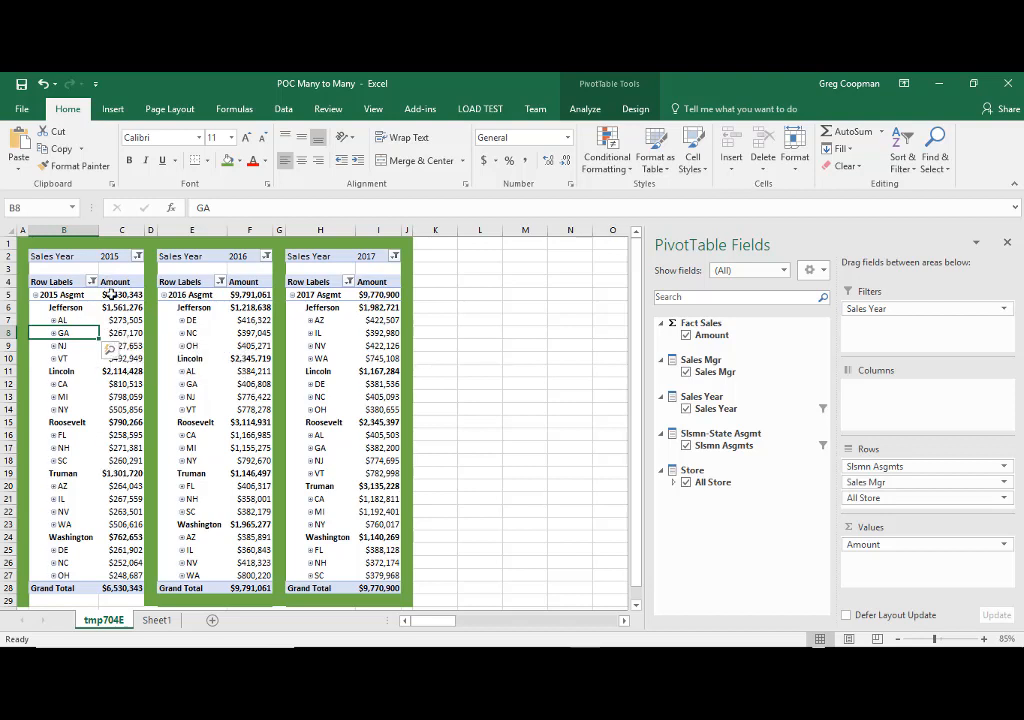
mouse_move(119, 307)
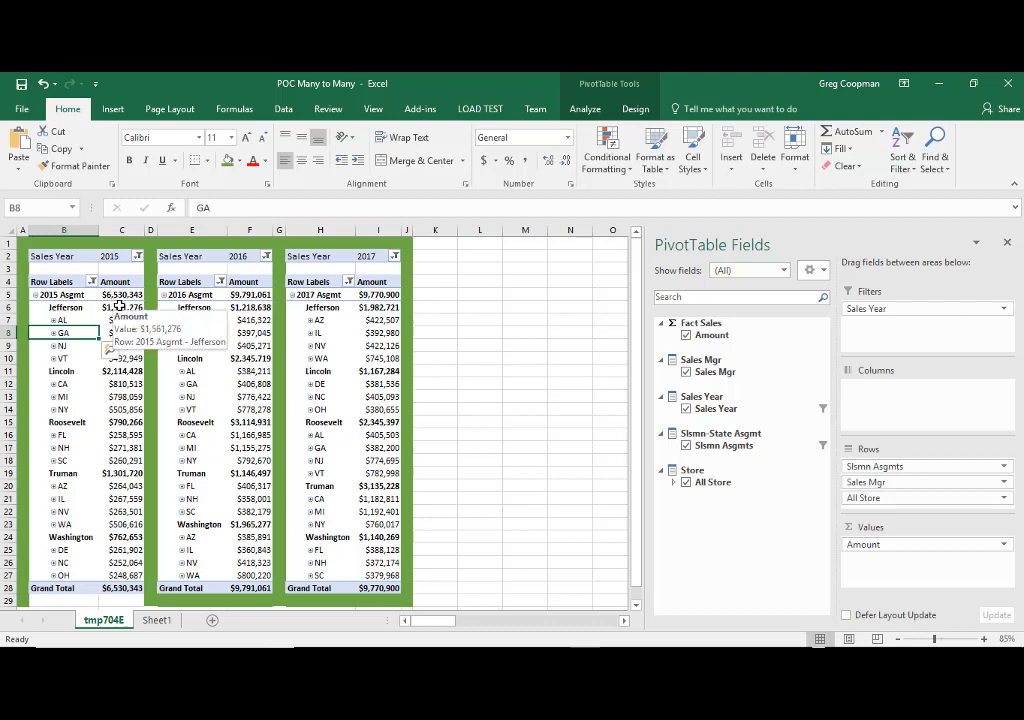
mouse_move(257, 303)
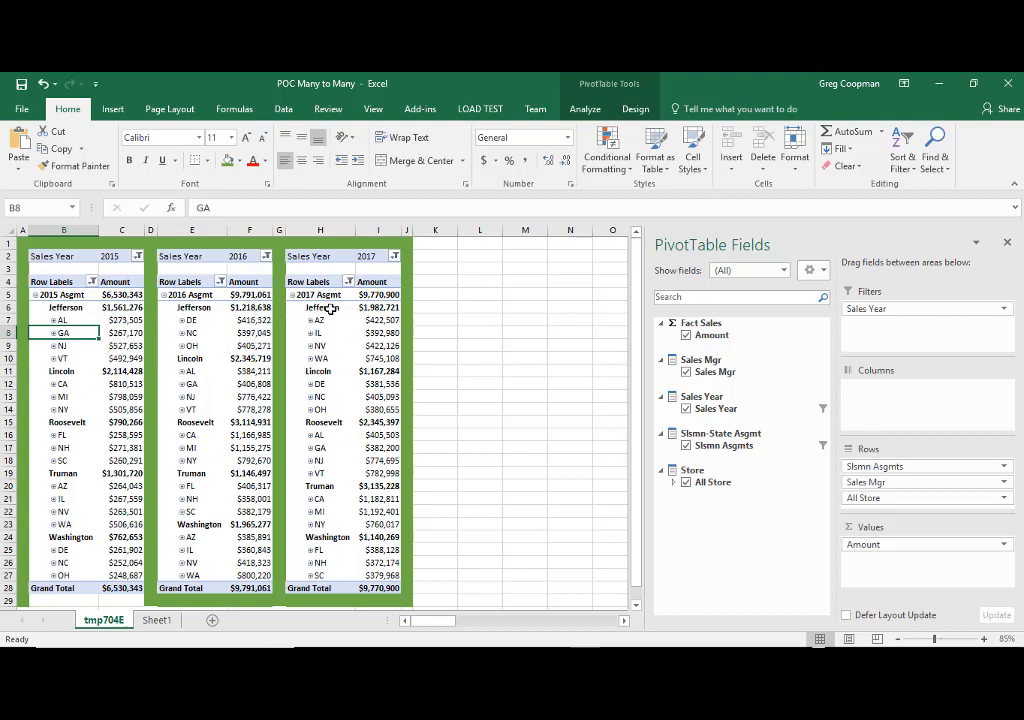
mouse_move(372, 316)
- Go to the top of Sheet1, check the Slsmn Asgmts row filter of its PivotTable, and cancel without changes
click(160, 620)
scroll(231, 374, up, 16)
scroll(231, 374, up, 4)
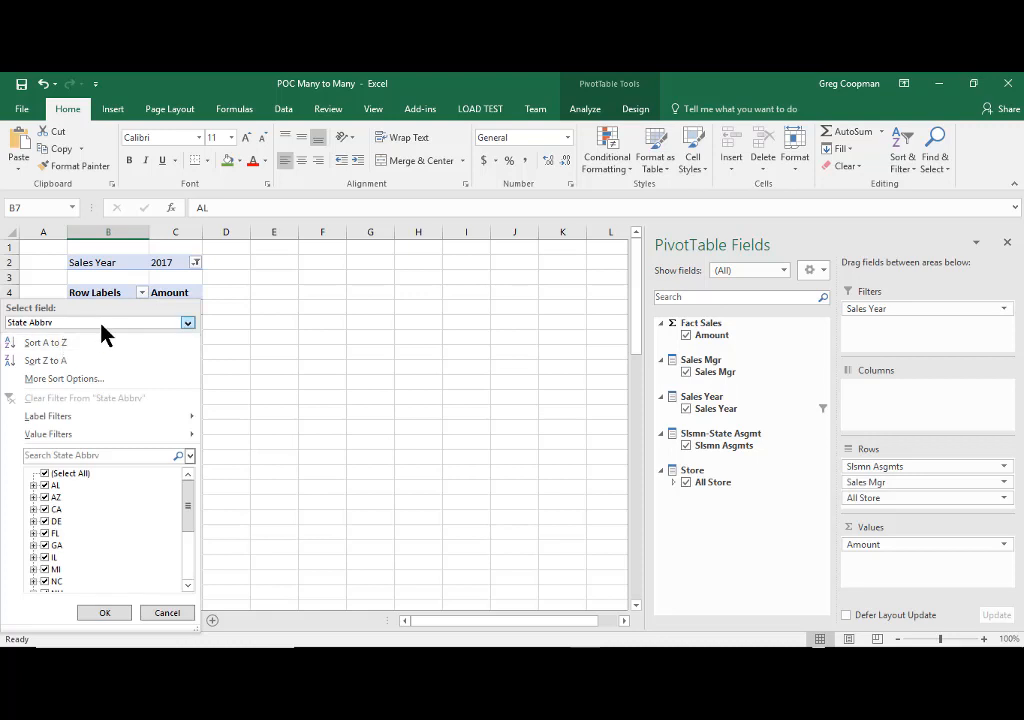
click(101, 323)
click(85, 337)
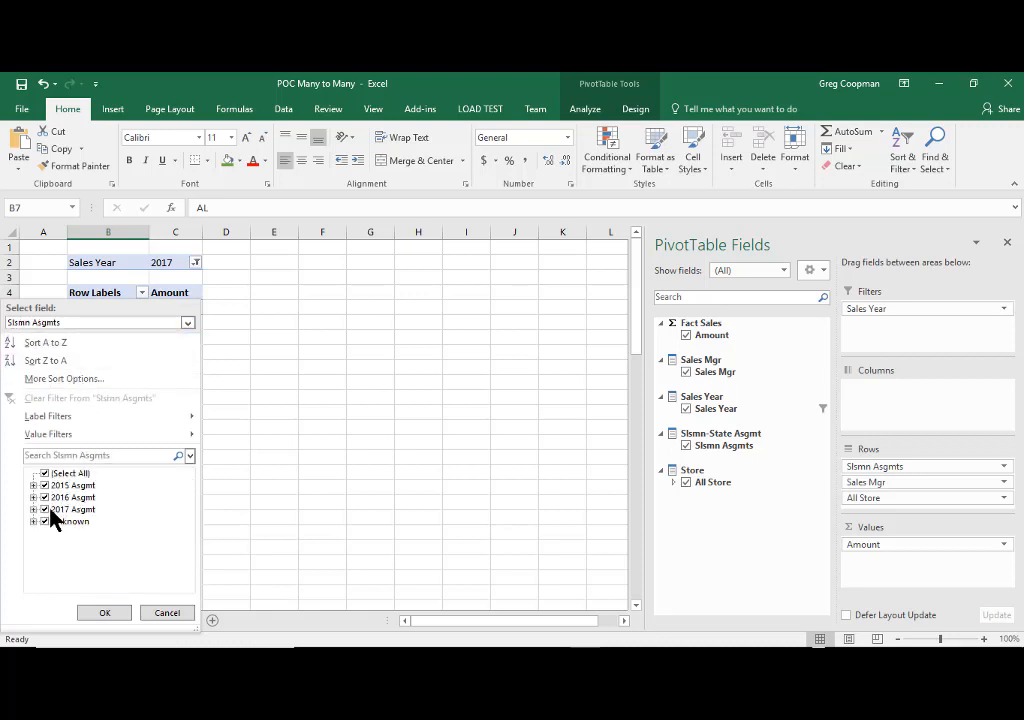
click(150, 613)
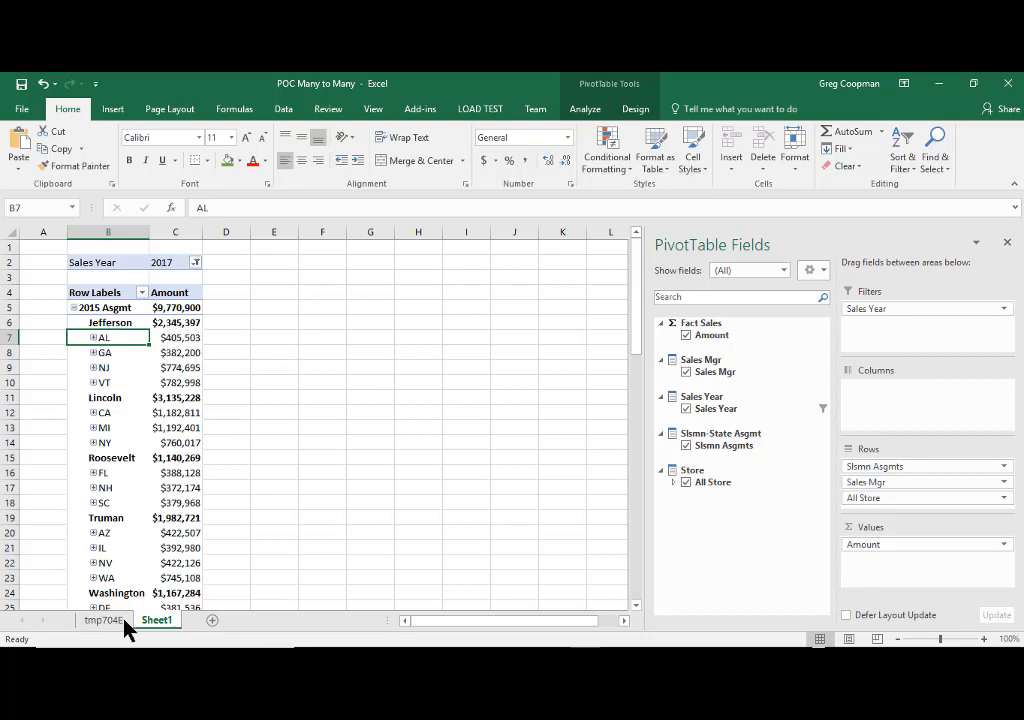
- Compare the 2015 Asgmt and 2016 Asgmt amounts on Sheet1 and review the remaining rows down to the Grand Total
scroll(355, 535, down, 4)
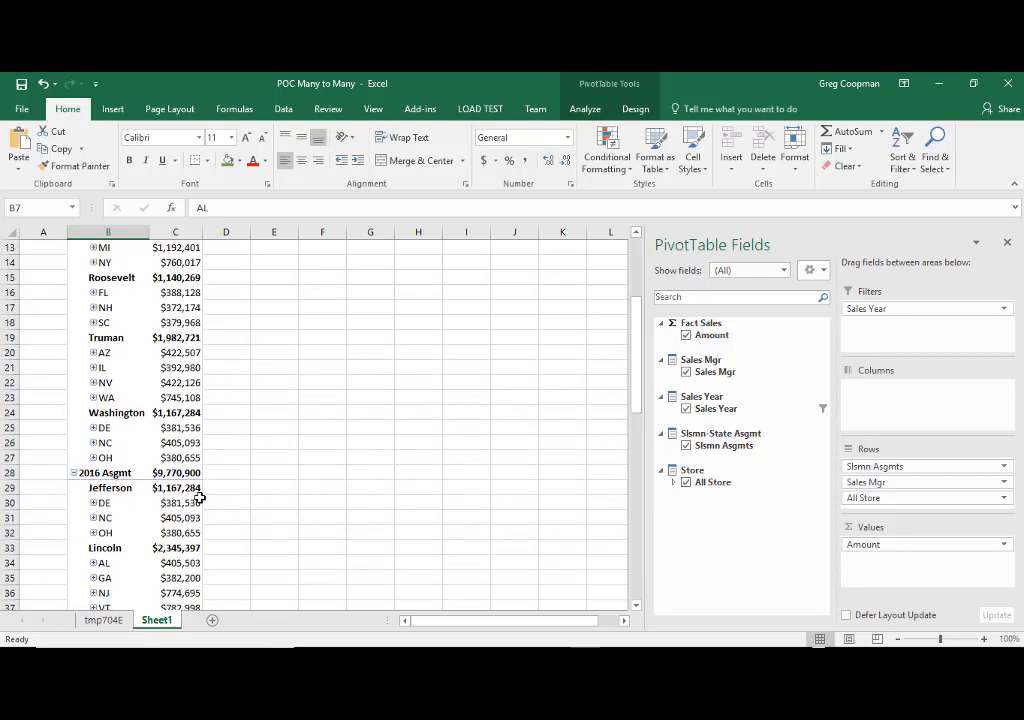
scroll(200, 495, up, 3)
scroll(200, 497, up, 1)
click(172, 306)
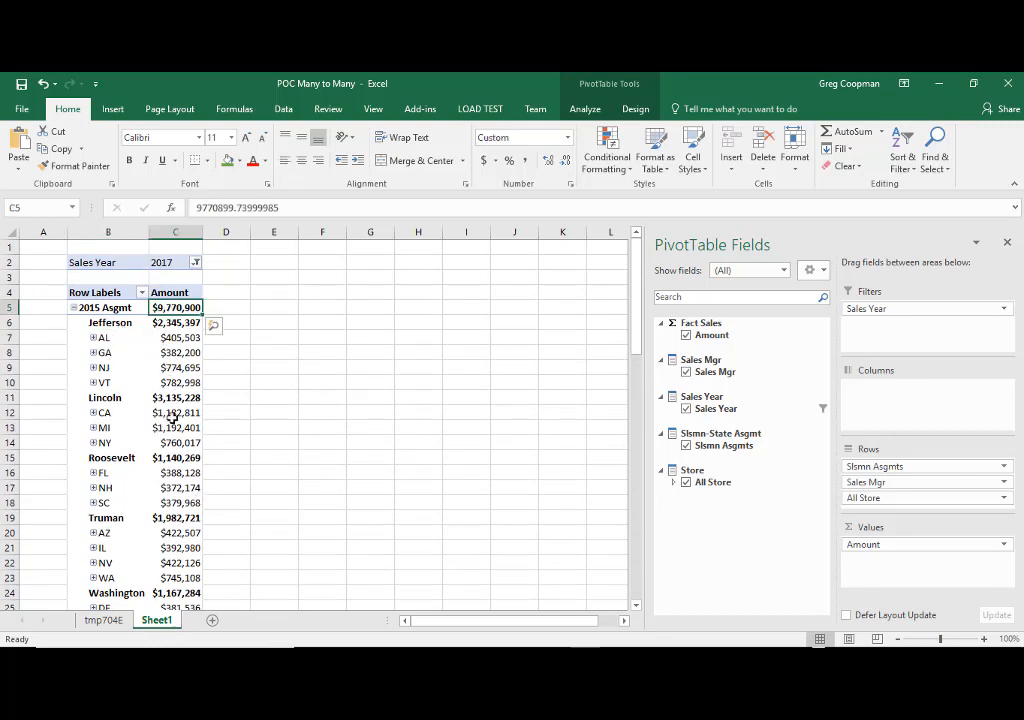
scroll(176, 560, down, 4)
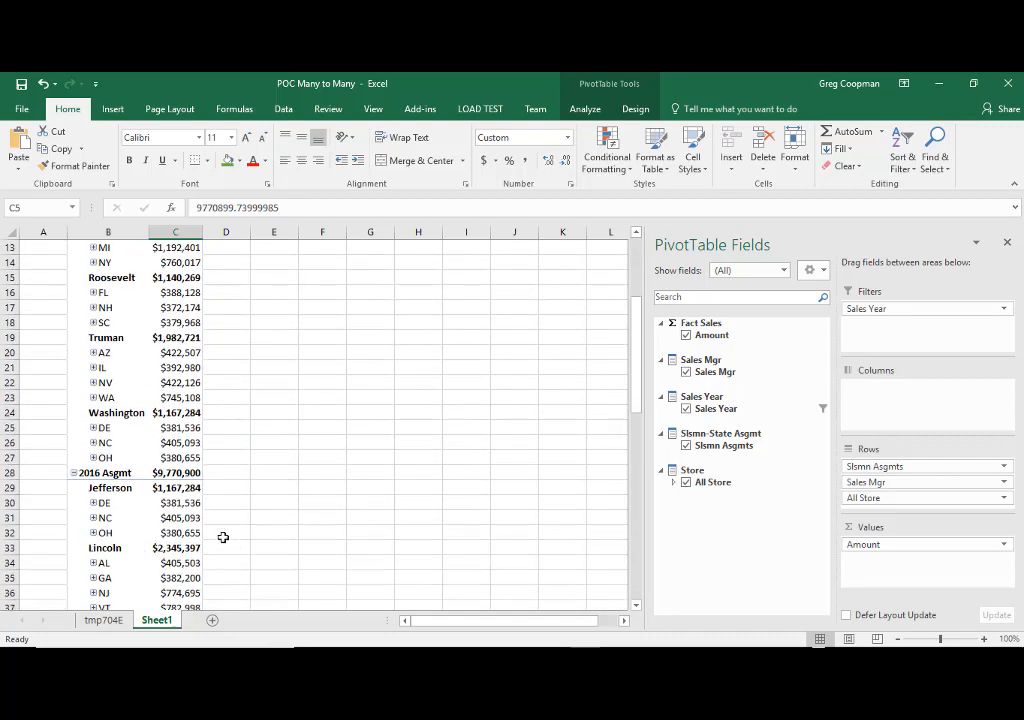
click(102, 472)
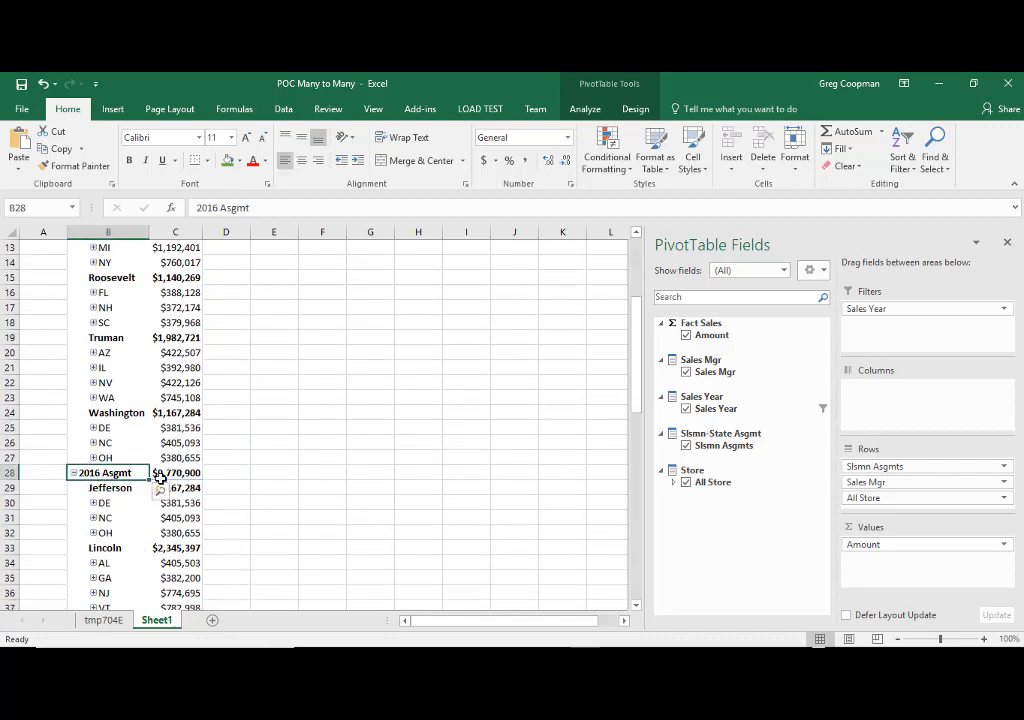
click(168, 476)
scroll(245, 467, down, 4)
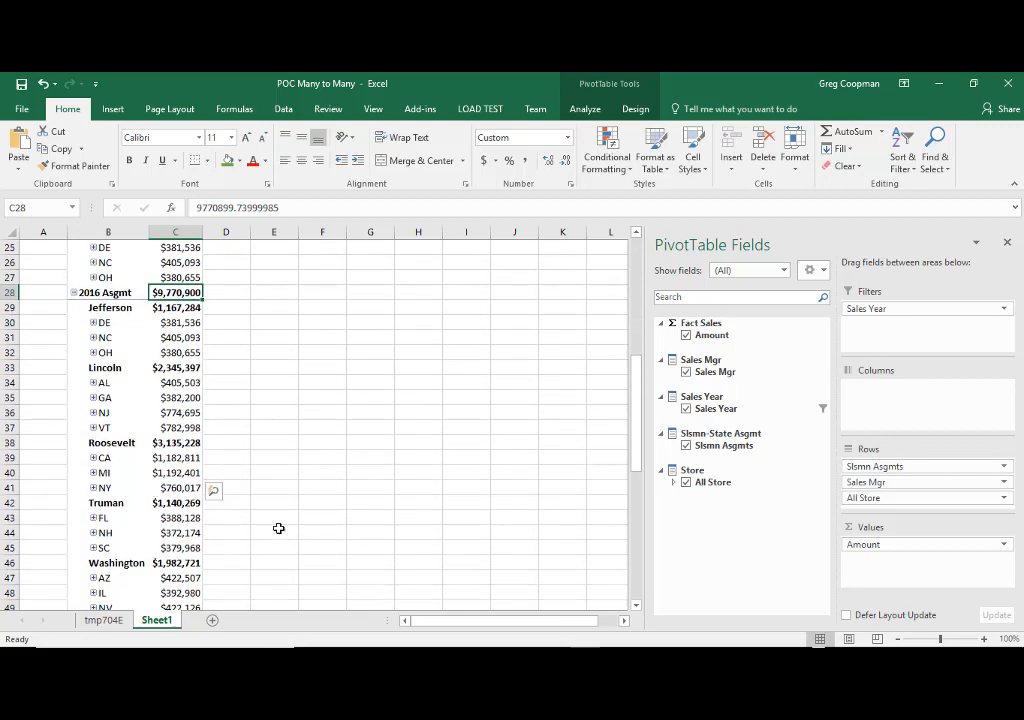
scroll(280, 528, down, 10)
scroll(201, 496, down, 2)
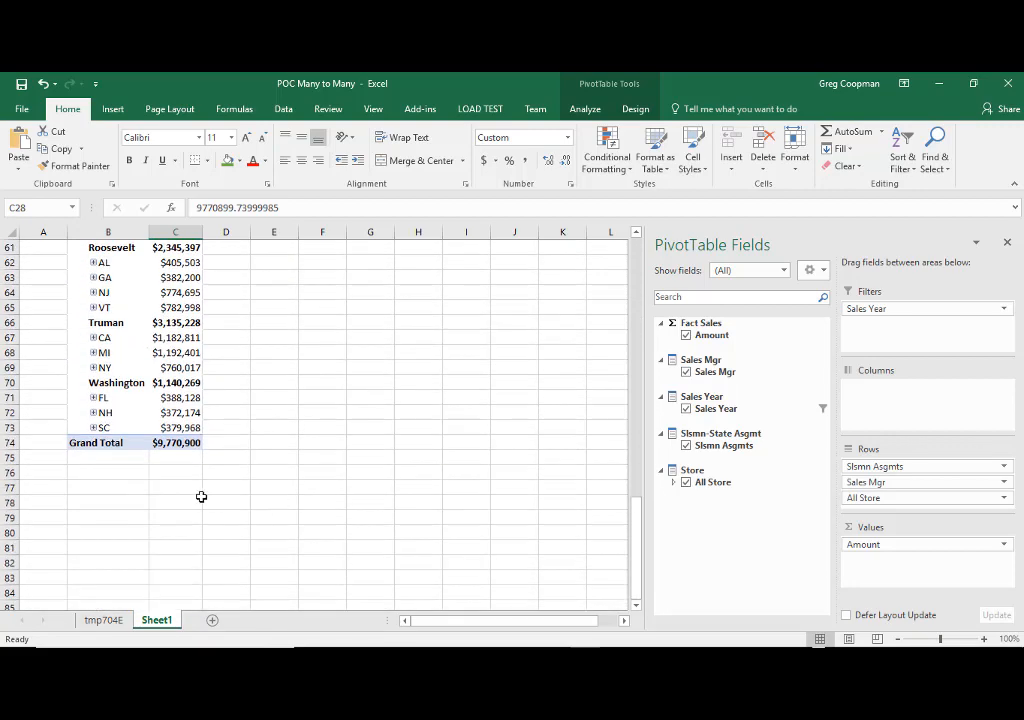
- Review the 2017 Asgmt amounts down to the Grand Total on Sheet1 and return to the top of the PivotTable
scroll(196, 492, up, 8)
click(128, 459)
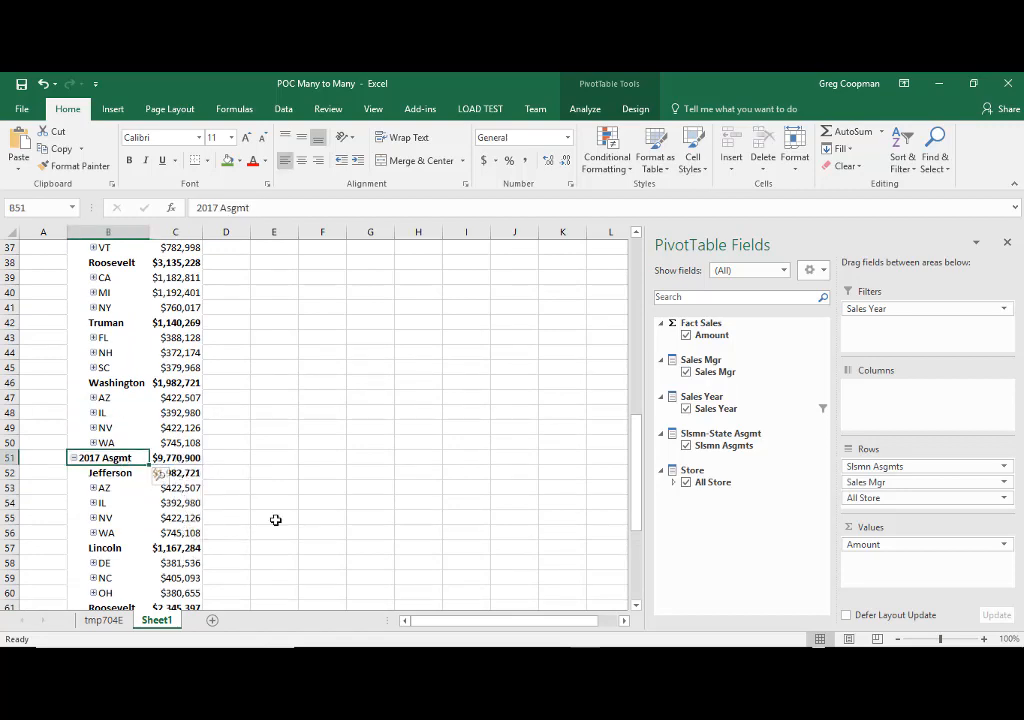
scroll(274, 521, down, 8)
scroll(275, 520, up, 8)
scroll(275, 520, up, 12)
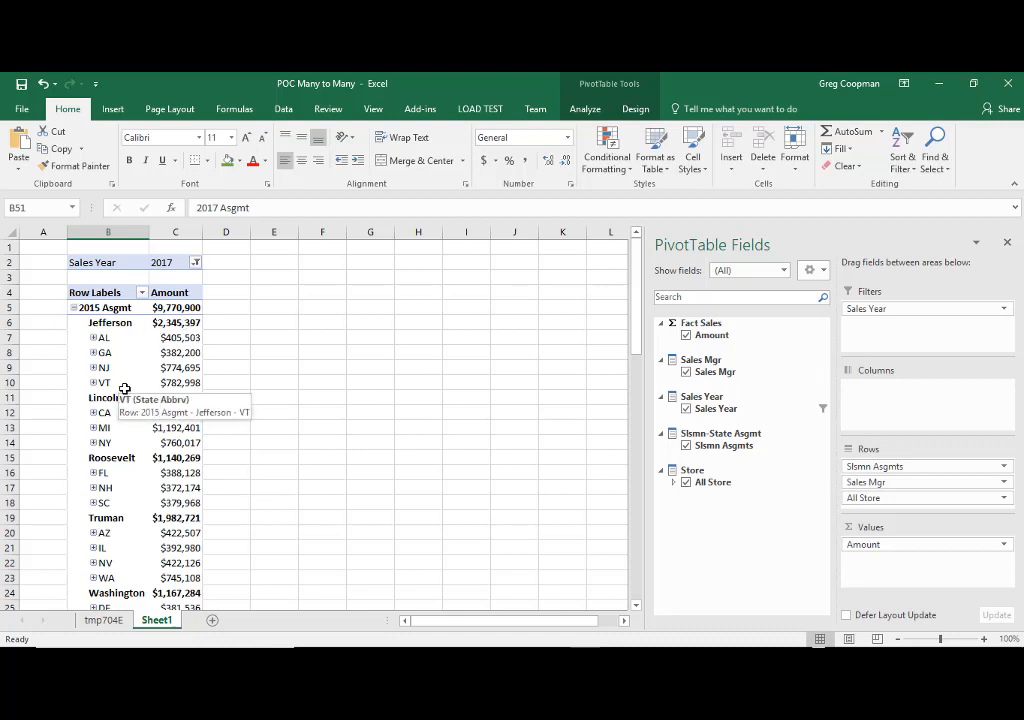
- Filter the Slsmn Asgmts rows of the Sheet1 PivotTable to 2015 Asgmt only, excluding 2016 Asgmt, 2017 Asgmt and Unknown
click(141, 292)
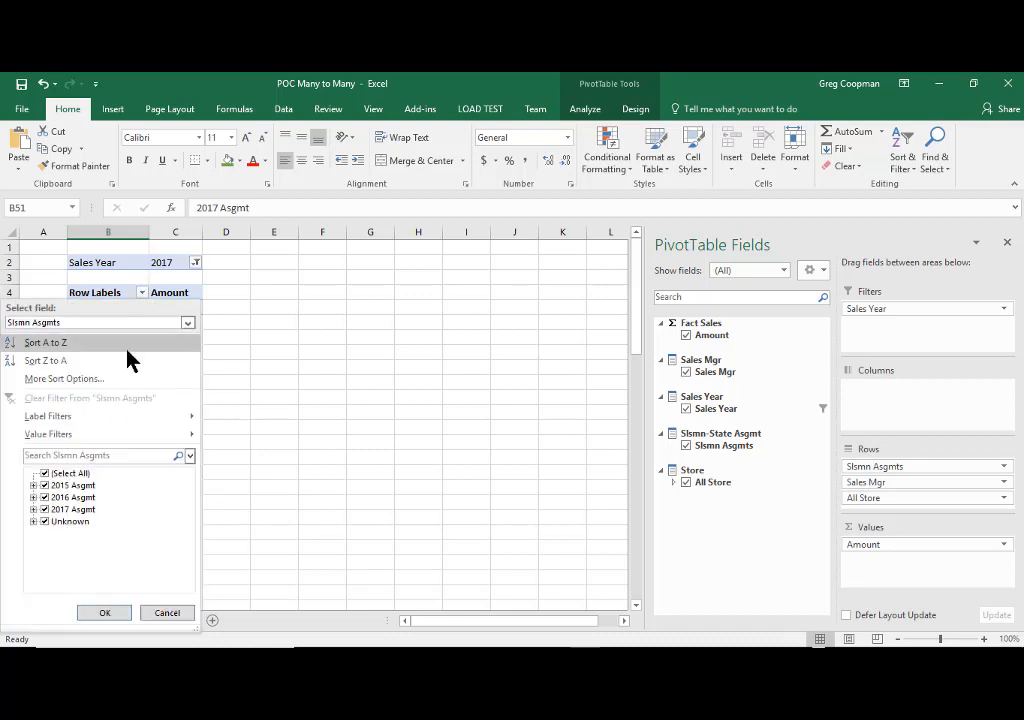
click(44, 497)
click(44, 509)
click(44, 521)
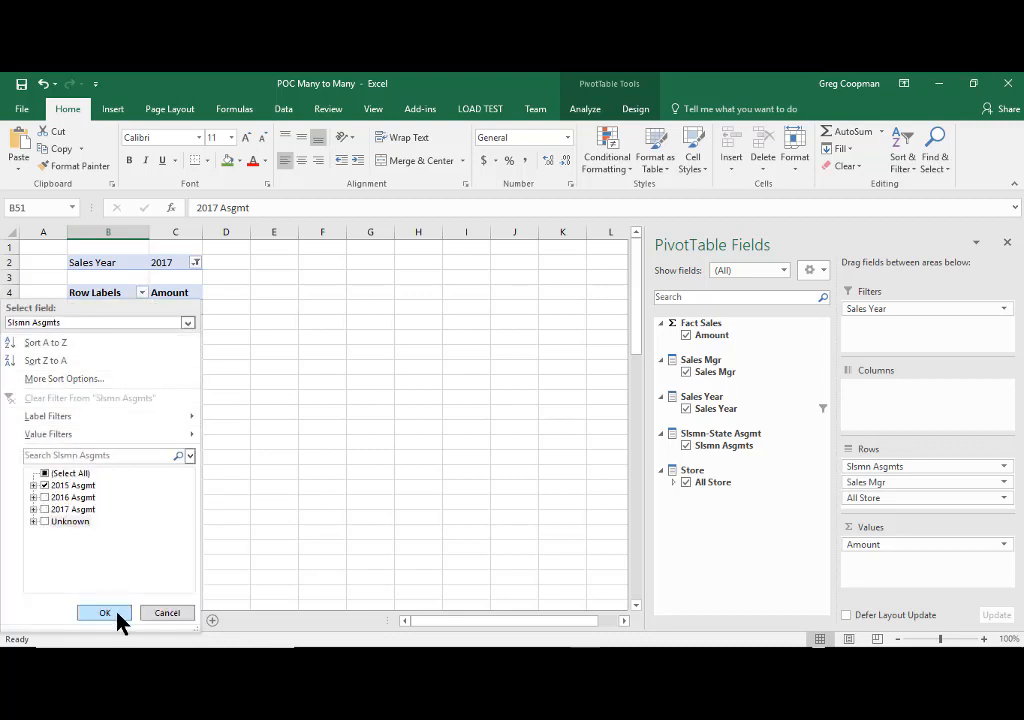
click(105, 613)
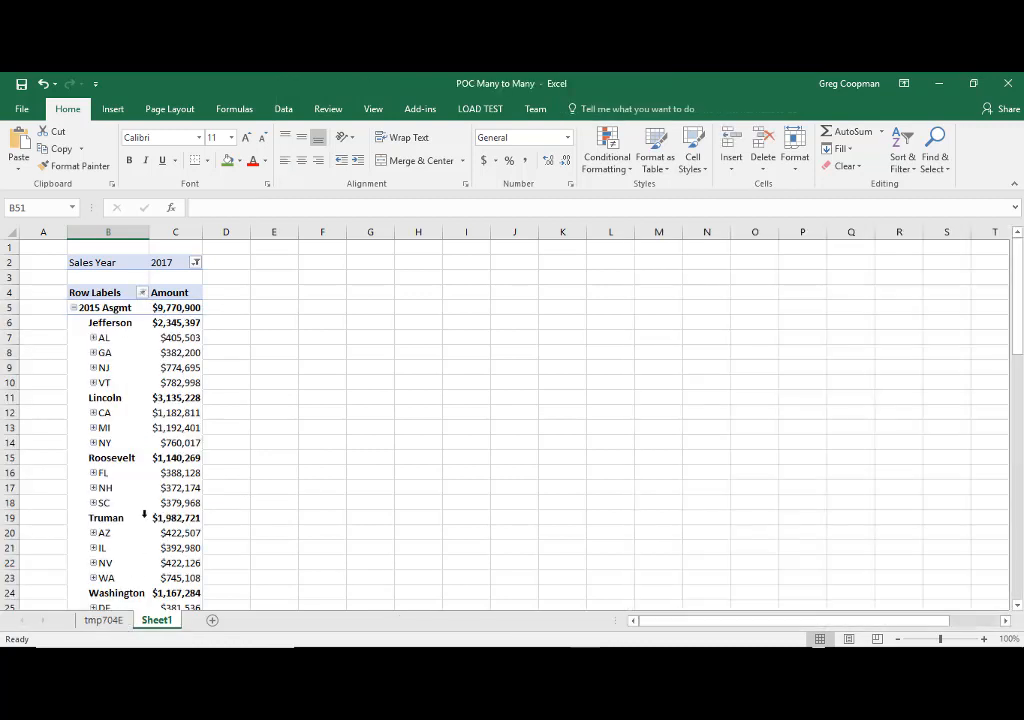
- Copy the PivotTable in columns B:C and paste duplicates into columns E:F and H:I on Sheet1
click(97, 293)
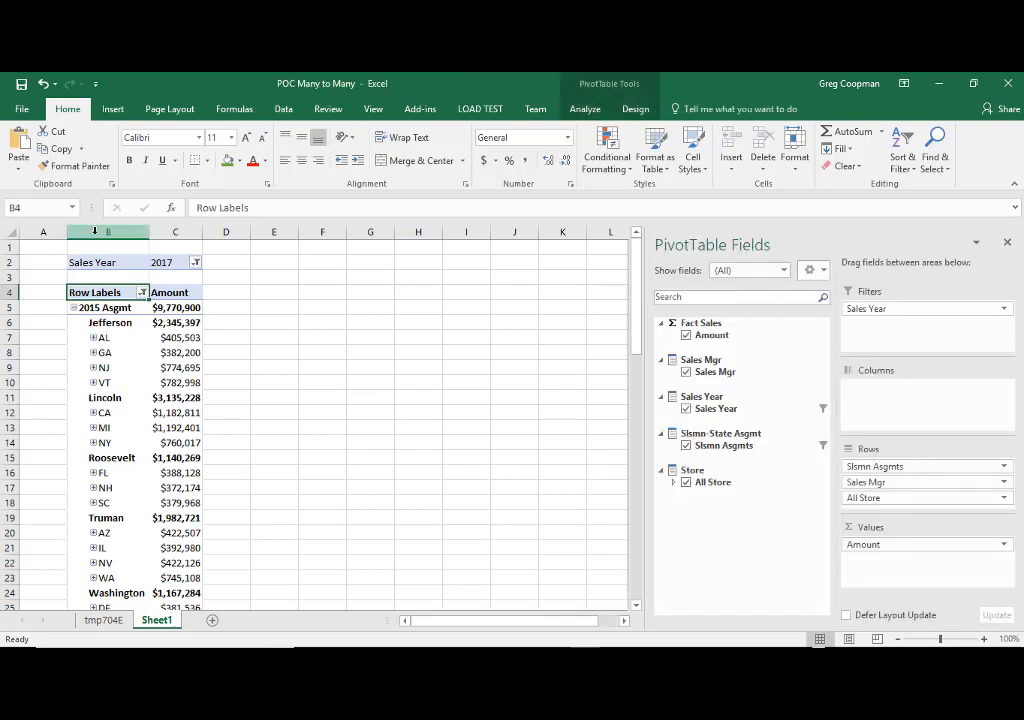
drag(108, 232, 188, 232)
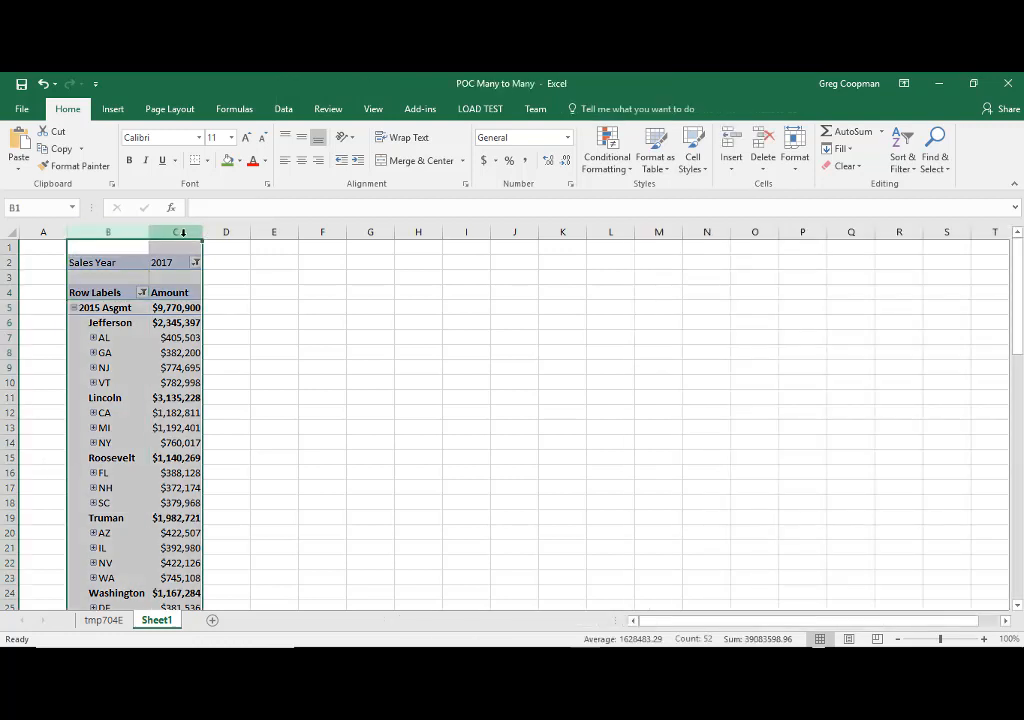
key(ctrl+c)
click(274, 242)
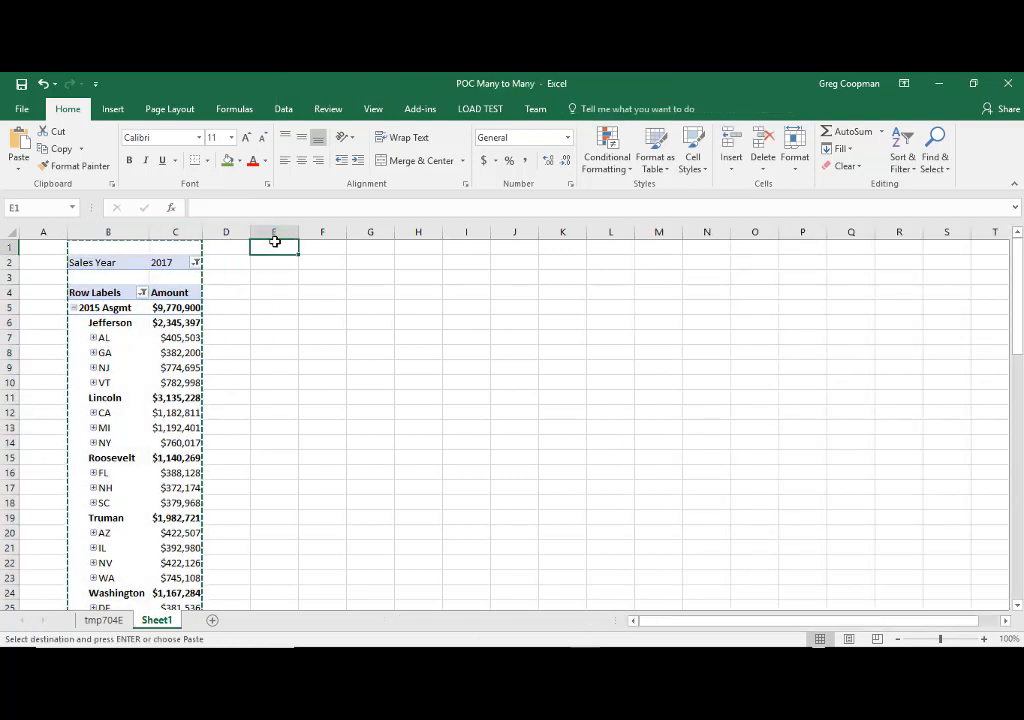
drag(274, 233, 322, 233)
key(ctrl+v)
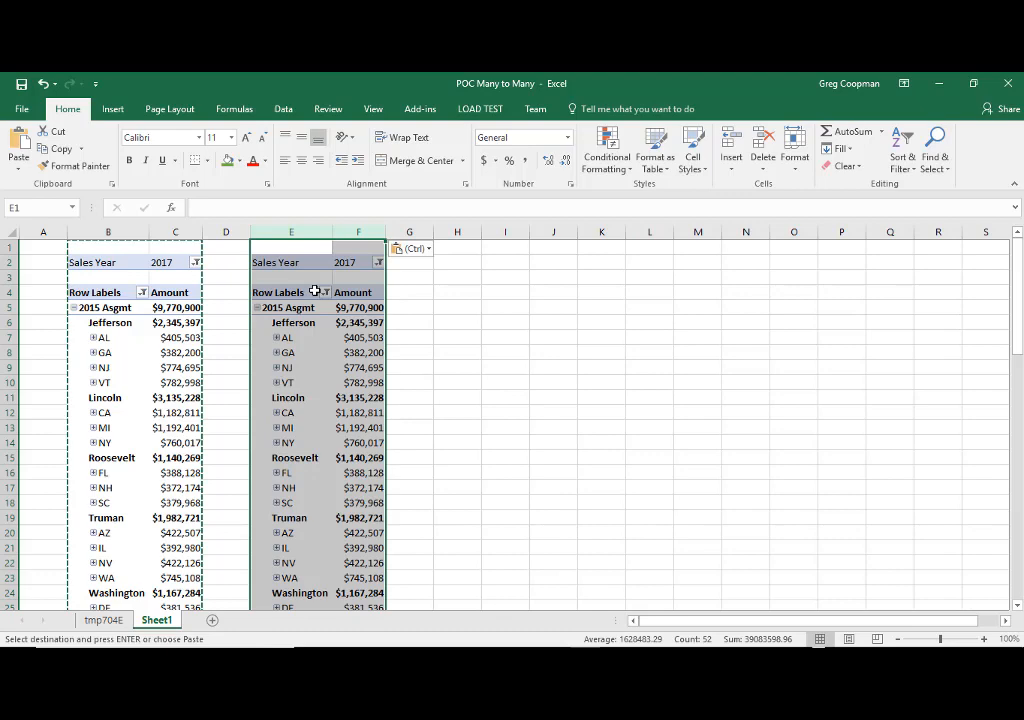
click(457, 232)
key(ctrl+v)
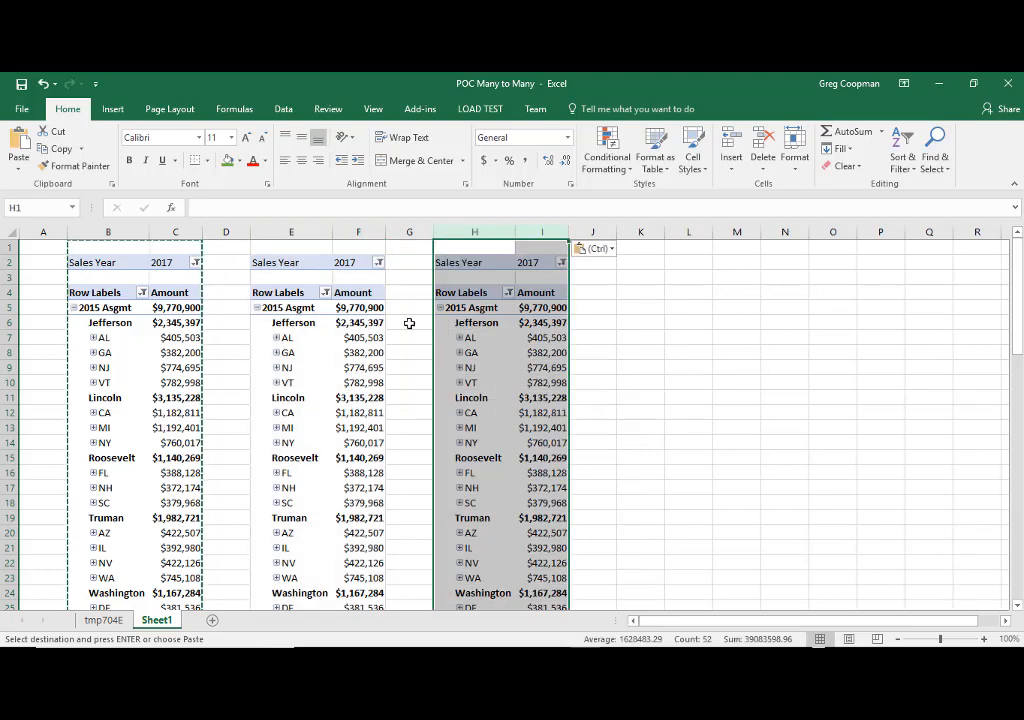
click(313, 385)
click(559, 396)
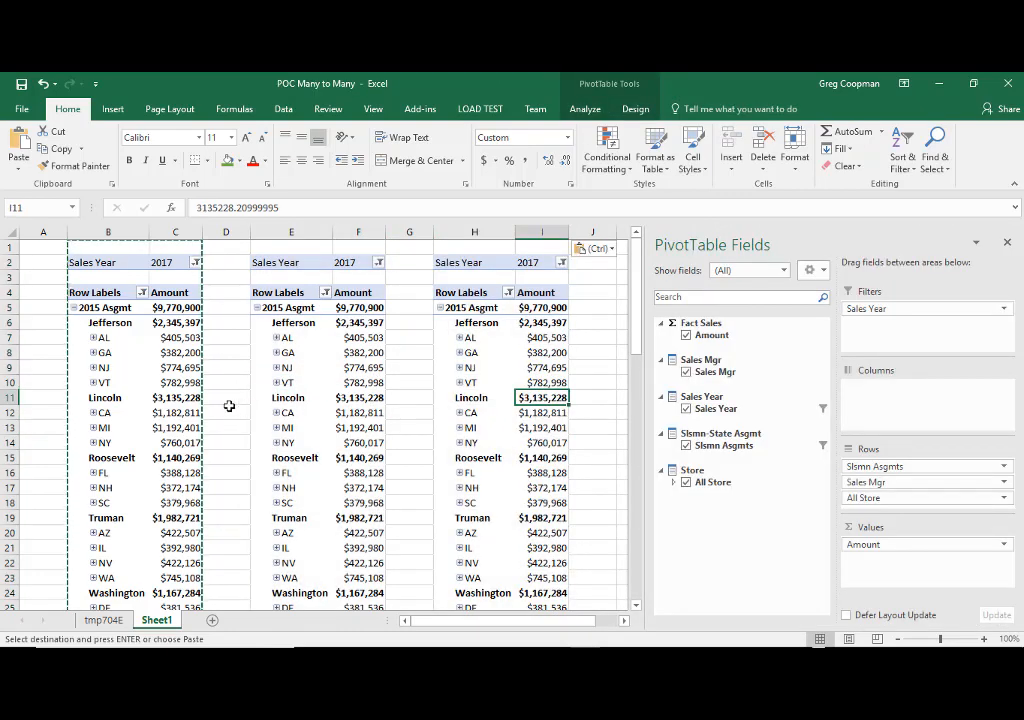
click(82, 412)
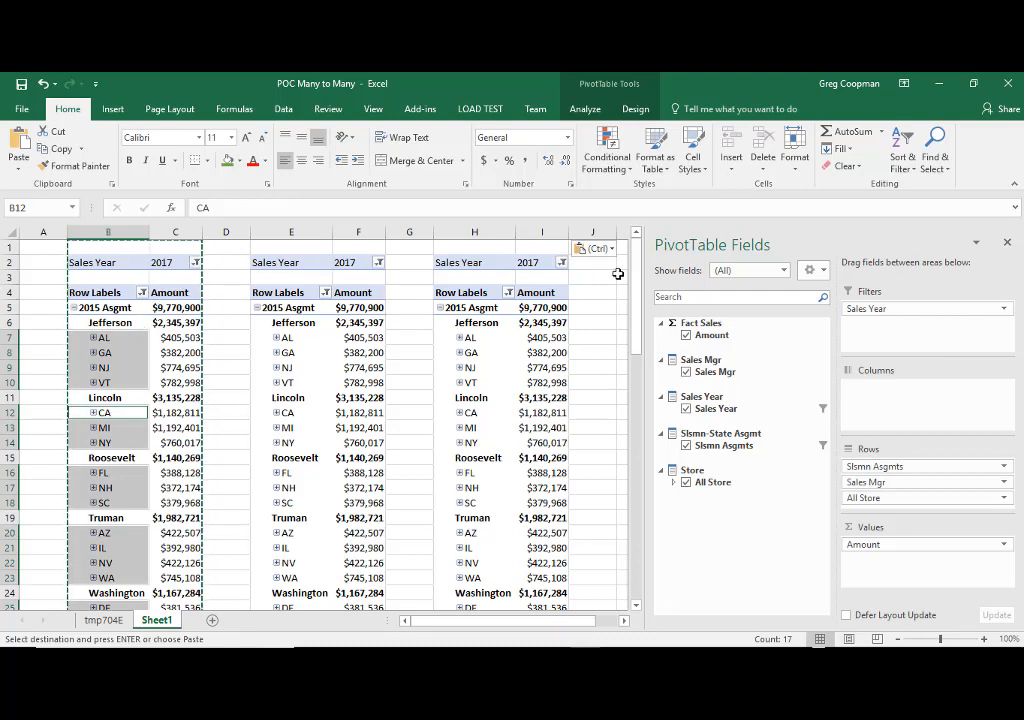
- Change the Slsmn Asgmts filter of the PivotTable in columns E:F to 2016 Asgmt only
click(303, 308)
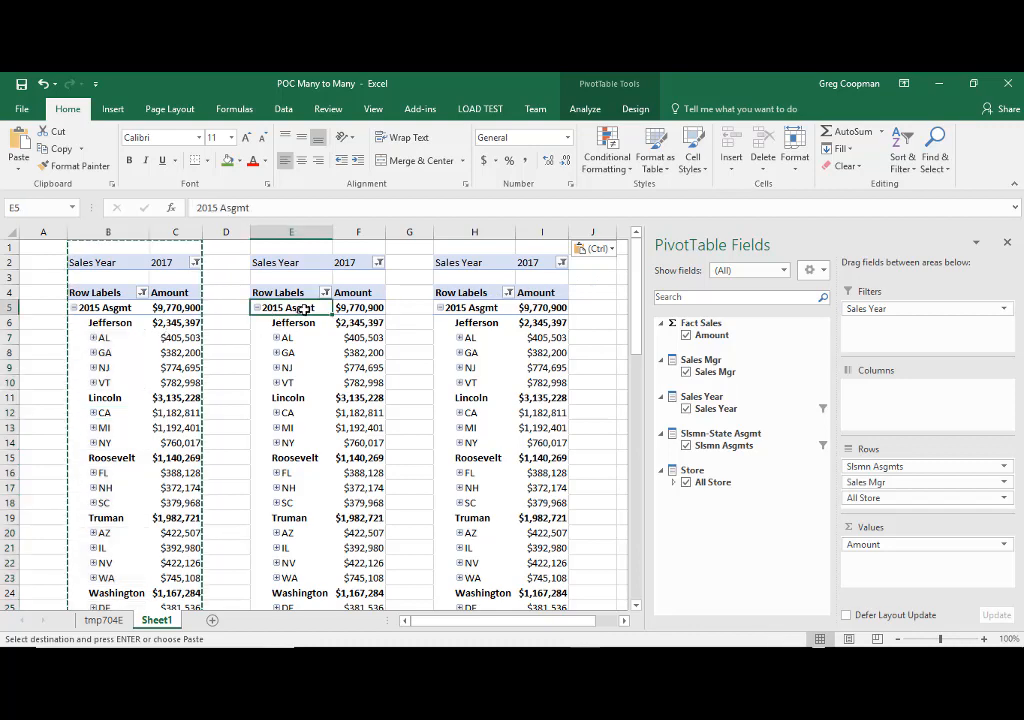
click(325, 292)
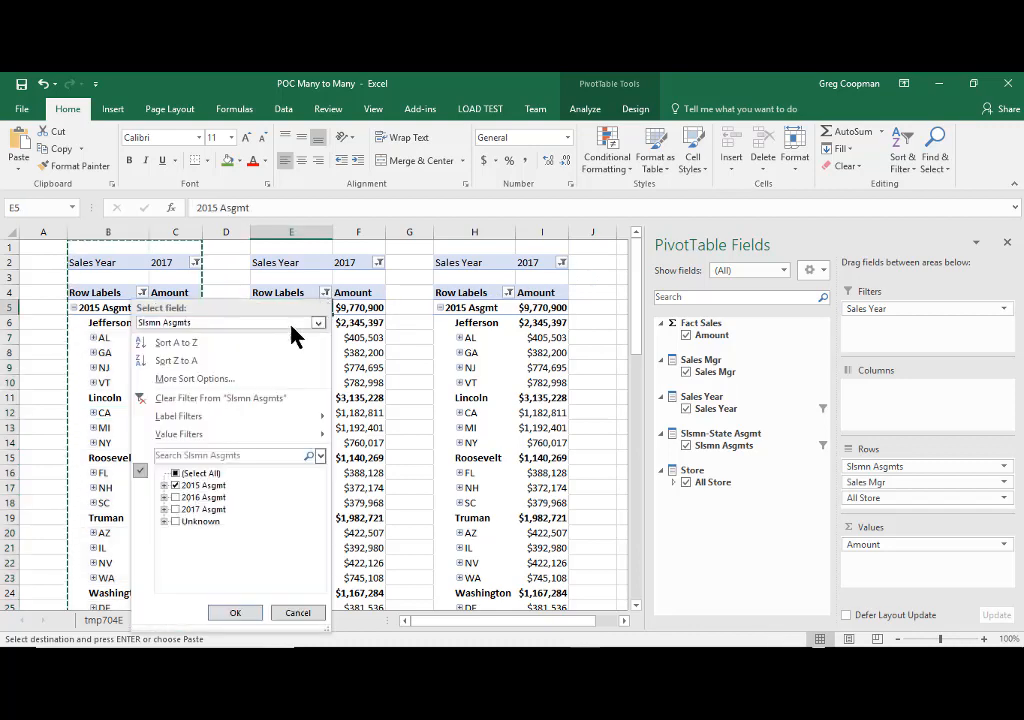
click(176, 497)
click(176, 485)
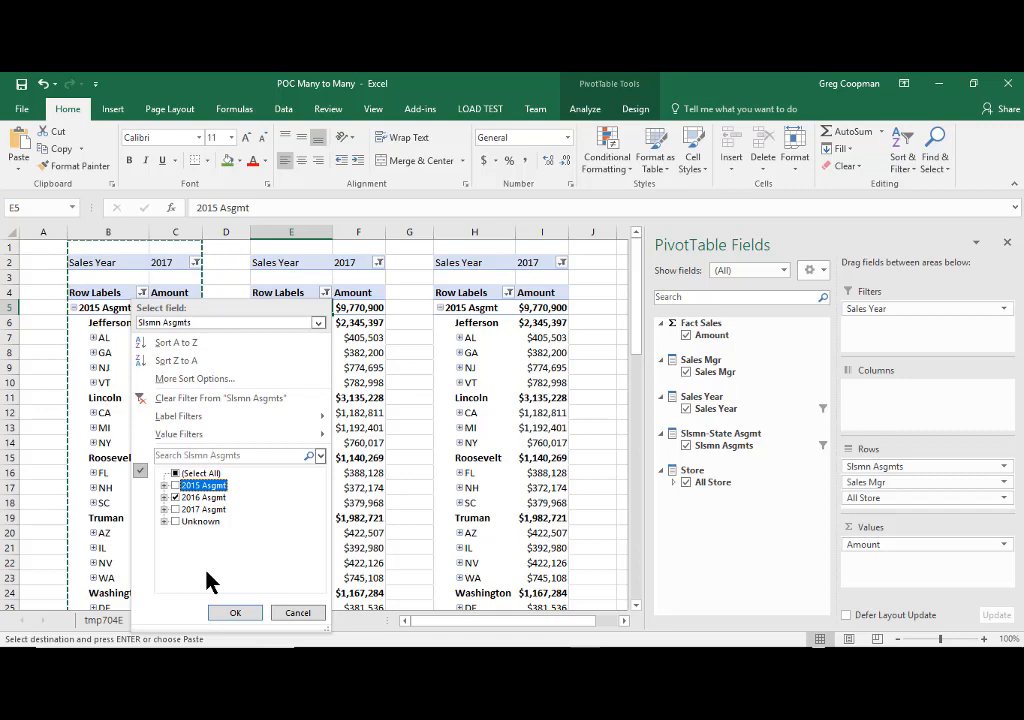
click(235, 614)
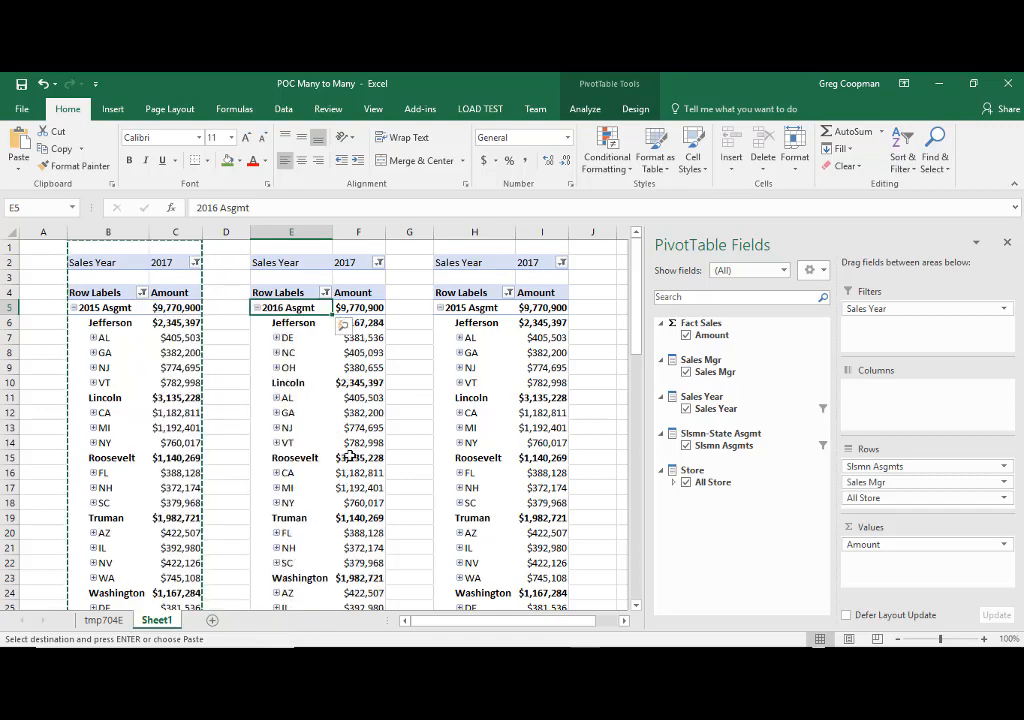
- Add 2017 Asgmt to the Slsmn Asgmts filter of the PivotTable in columns H:I, keeping 2015 Asgmt selected
click(508, 292)
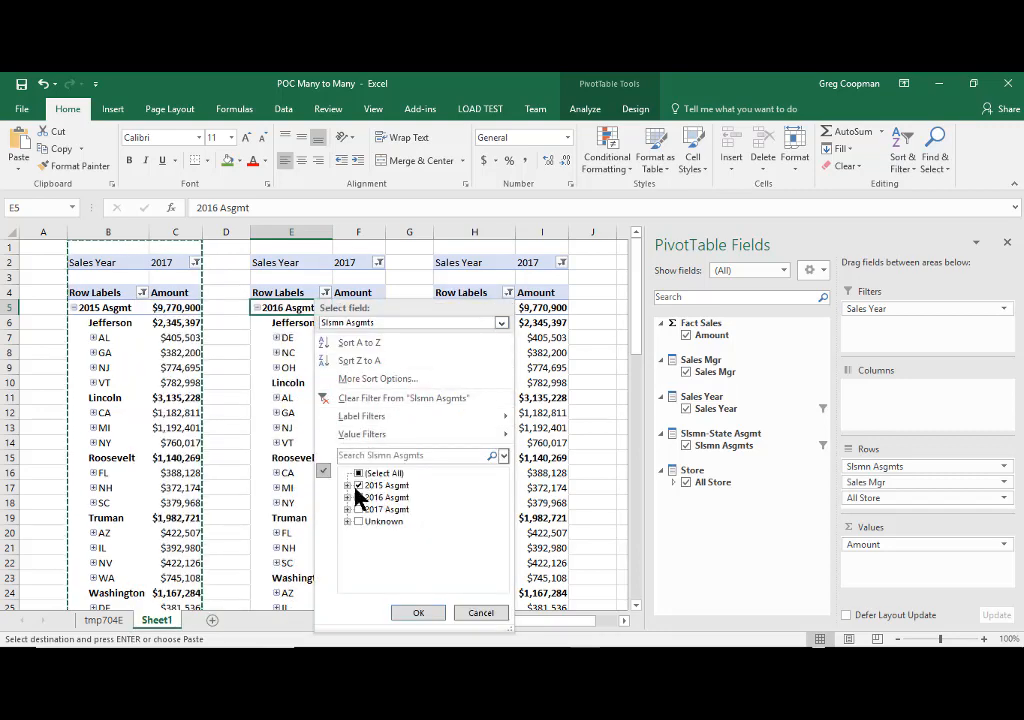
click(358, 509)
click(420, 613)
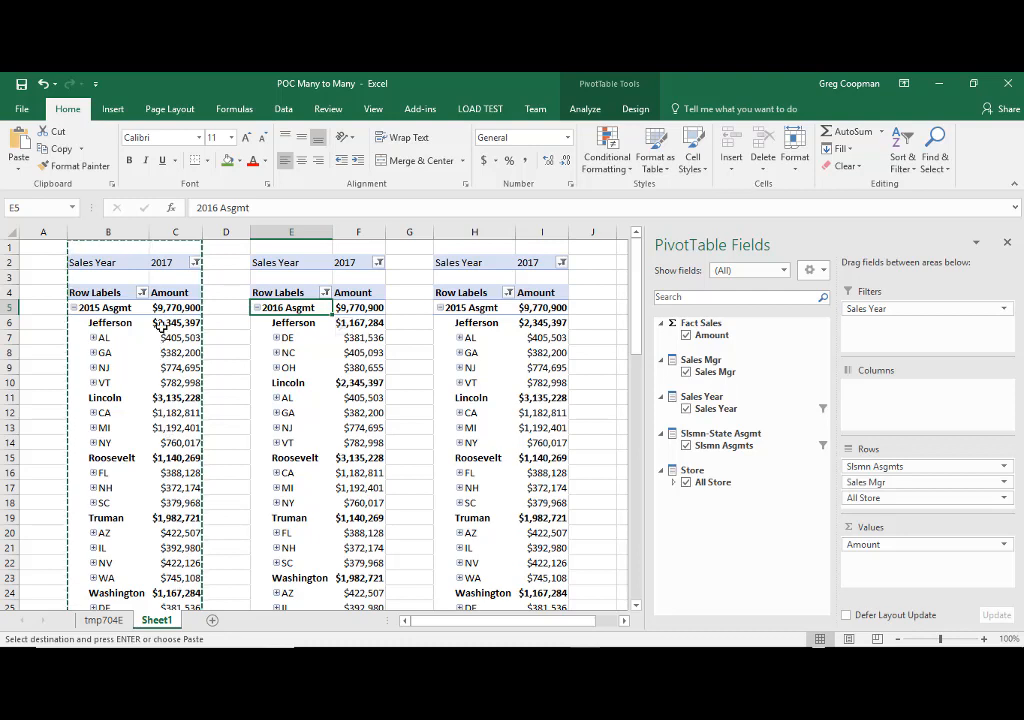
- Compare the assignment totals in row 5, check the row filter of the PivotTable in columns H:I, and cancel without changes
click(368, 309)
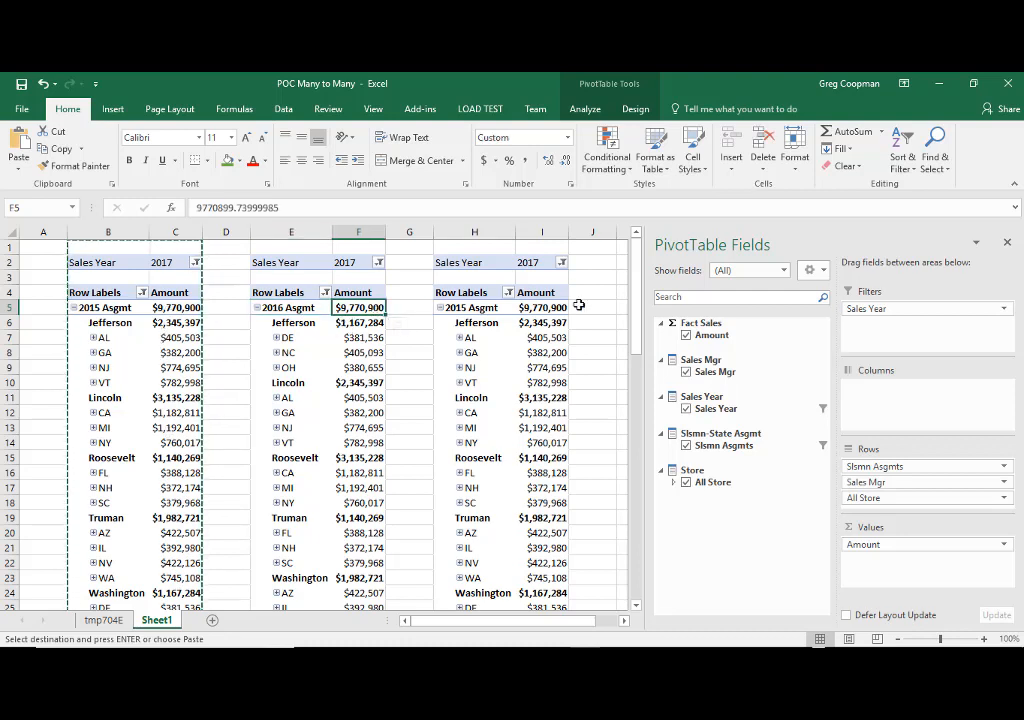
click(567, 307)
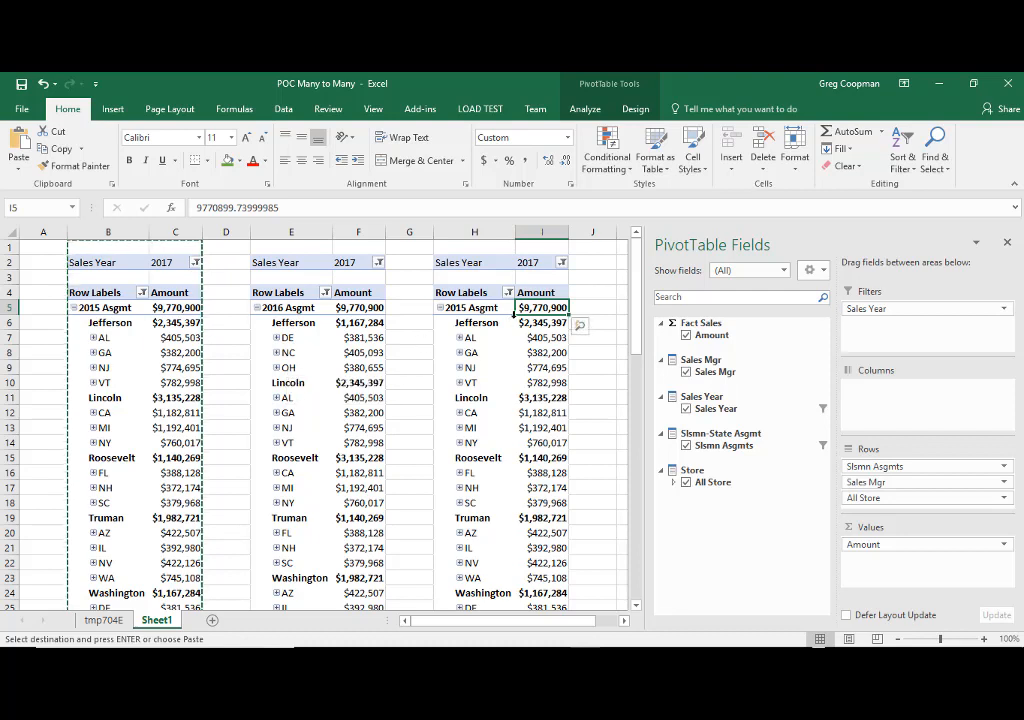
click(495, 307)
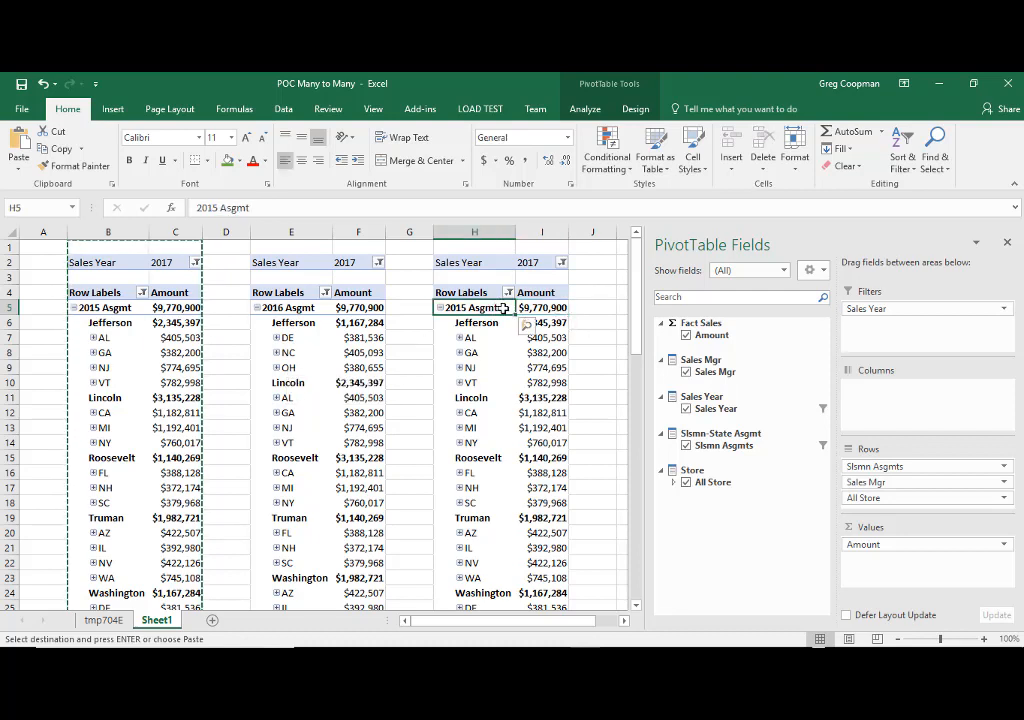
click(508, 292)
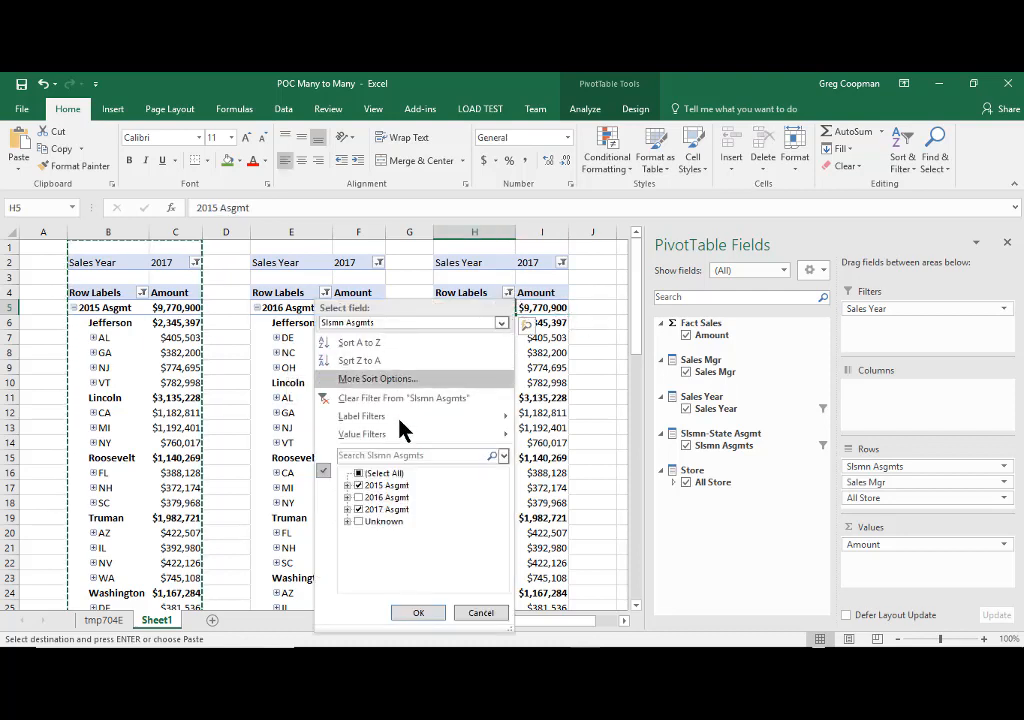
click(478, 614)
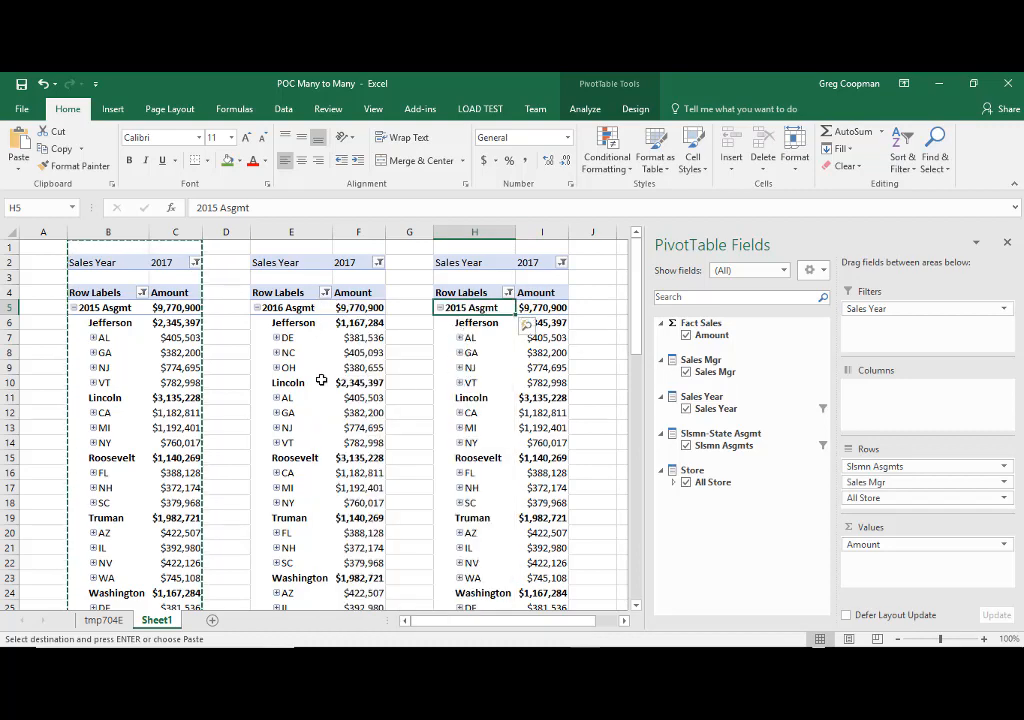
- Remove 2015 Asgmt from the Slsmn Asgmts filter of the PivotTable in columns H:I, leaving only 2017 Asgmt
click(508, 292)
click(376, 485)
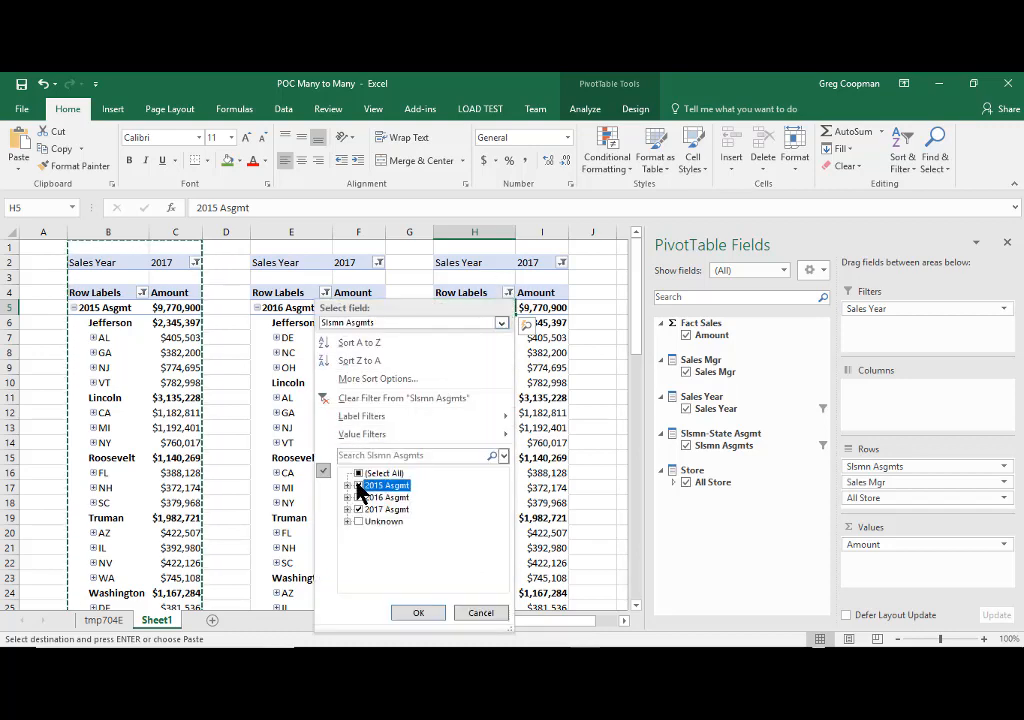
click(418, 613)
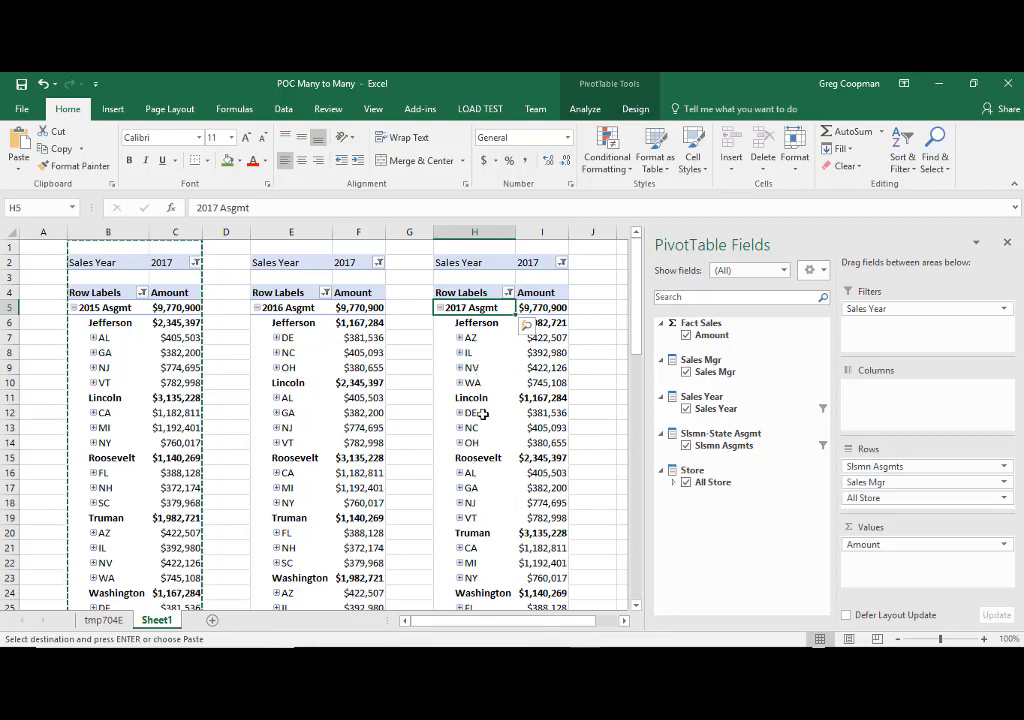
- Compare the three PivotTables side by side on Sheet1 and return to the tmp704E sheet
click(238, 406)
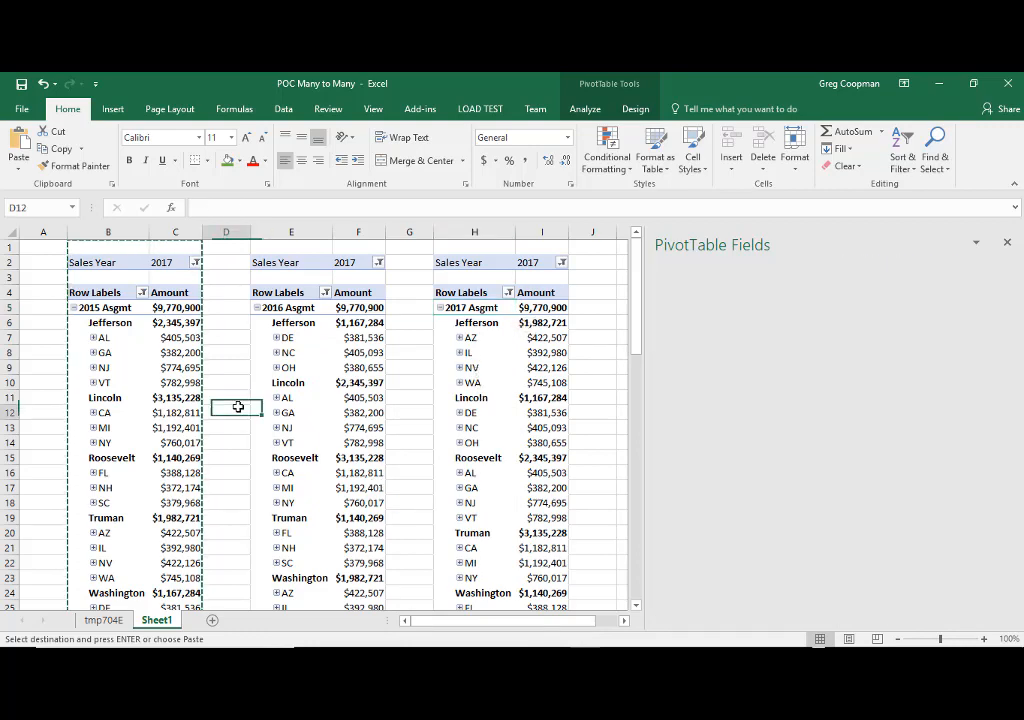
click(42, 416)
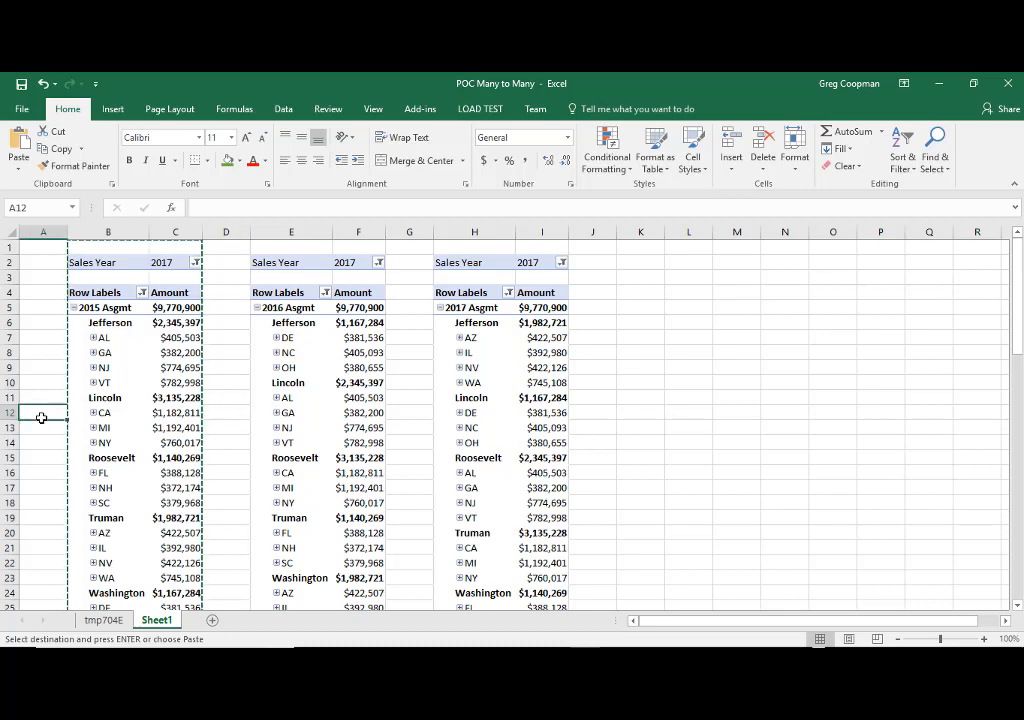
click(53, 248)
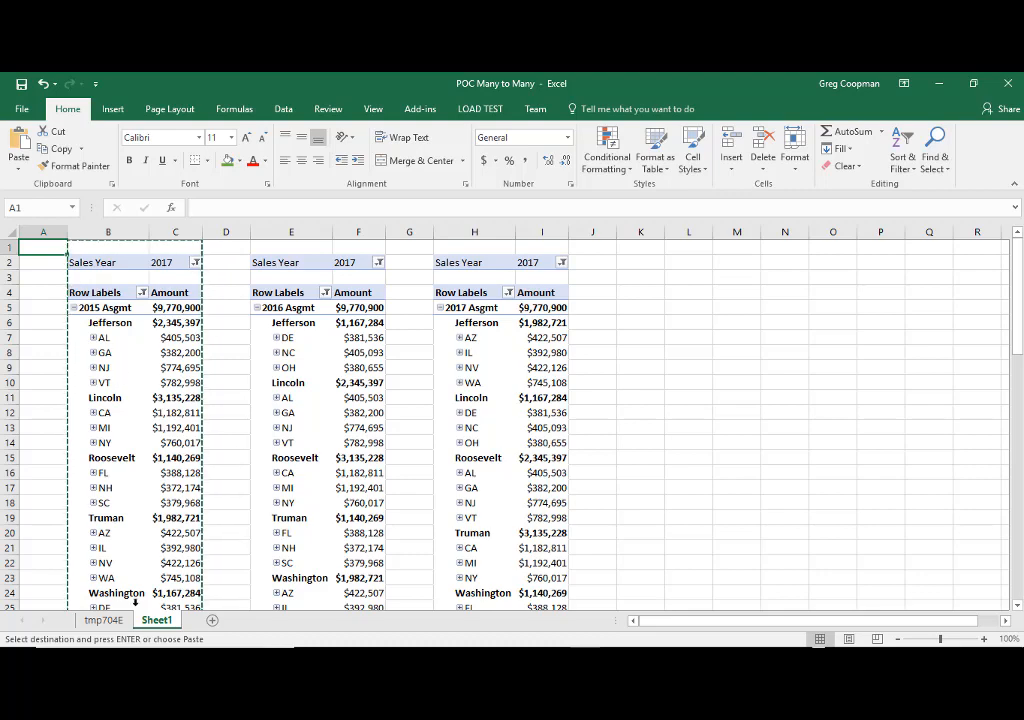
click(110, 621)
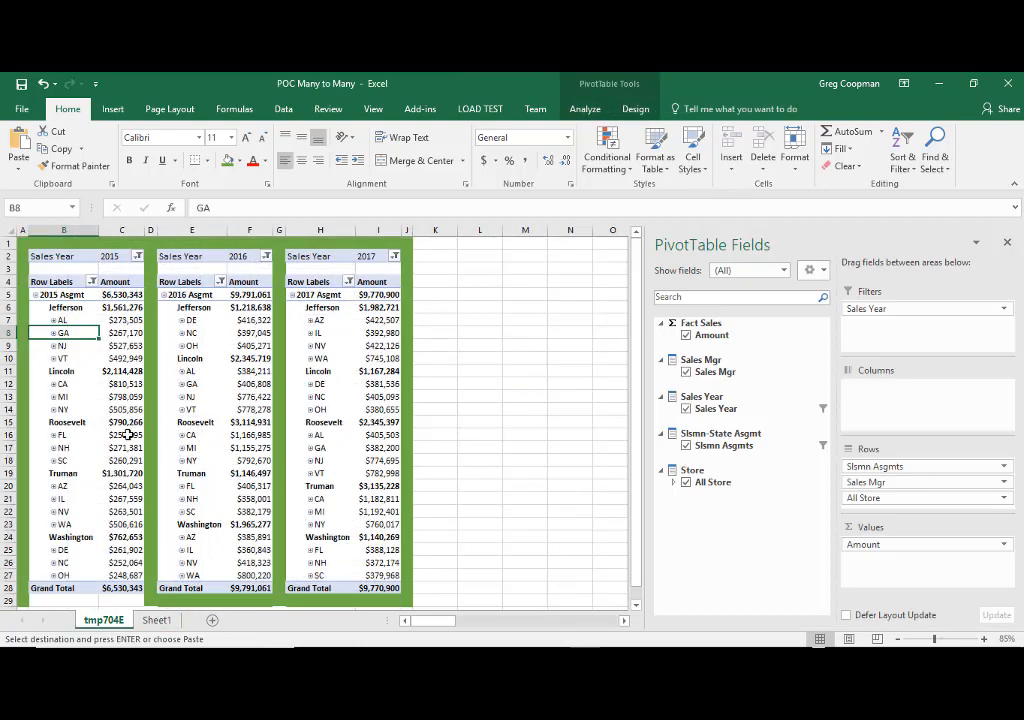